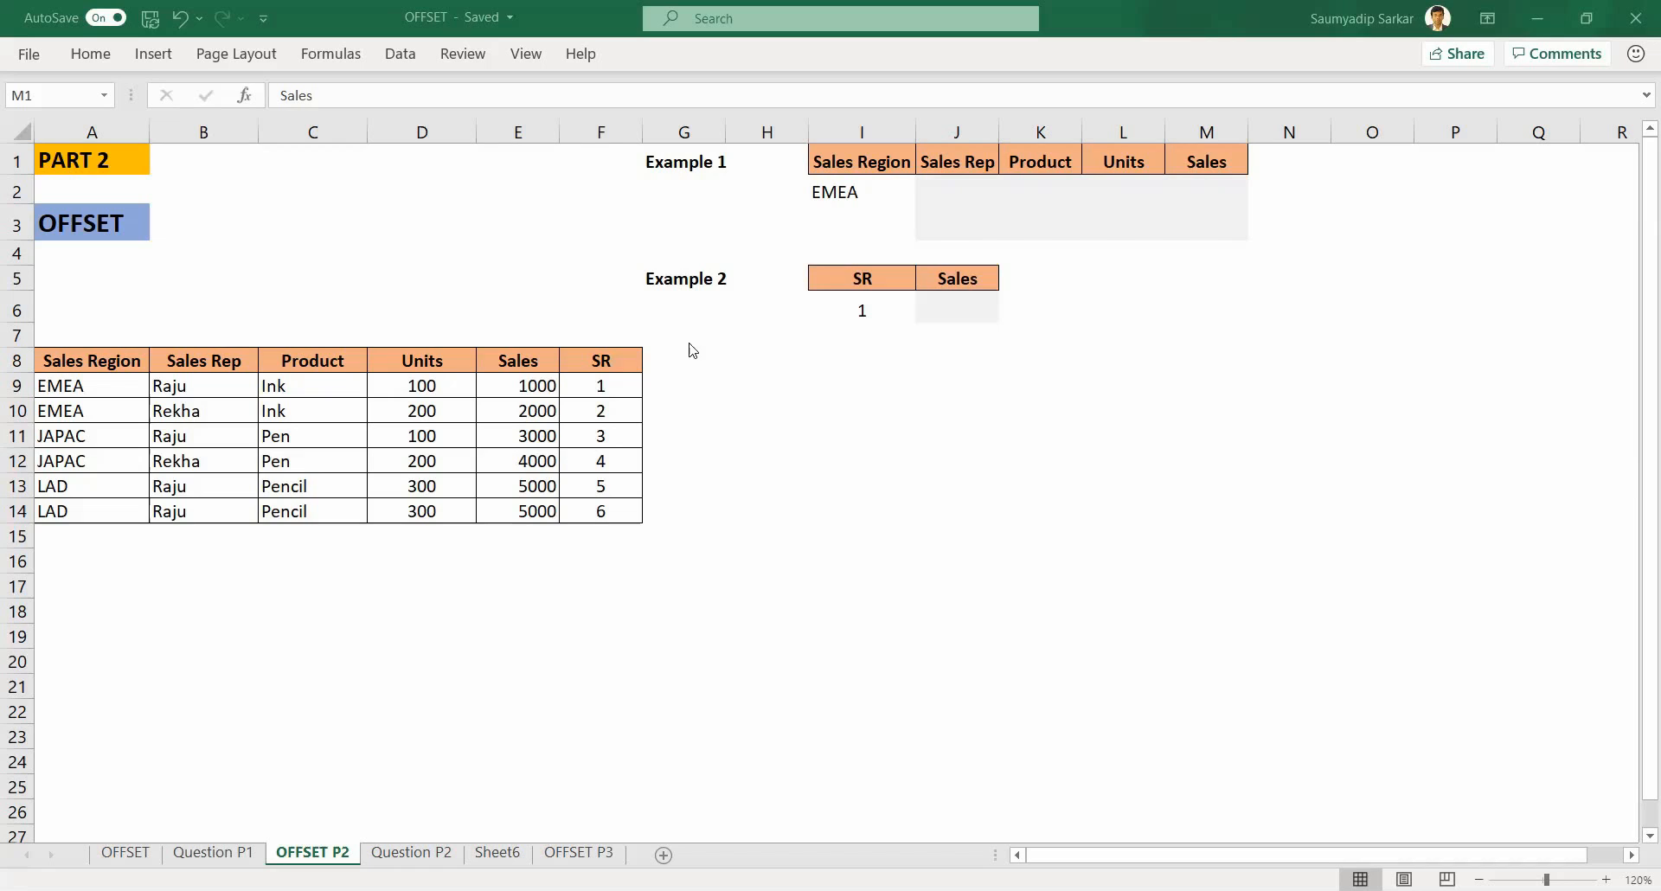
Step: Examine the source table's columns and the Example 1 lookup headers and region value
left_click(622, 364)
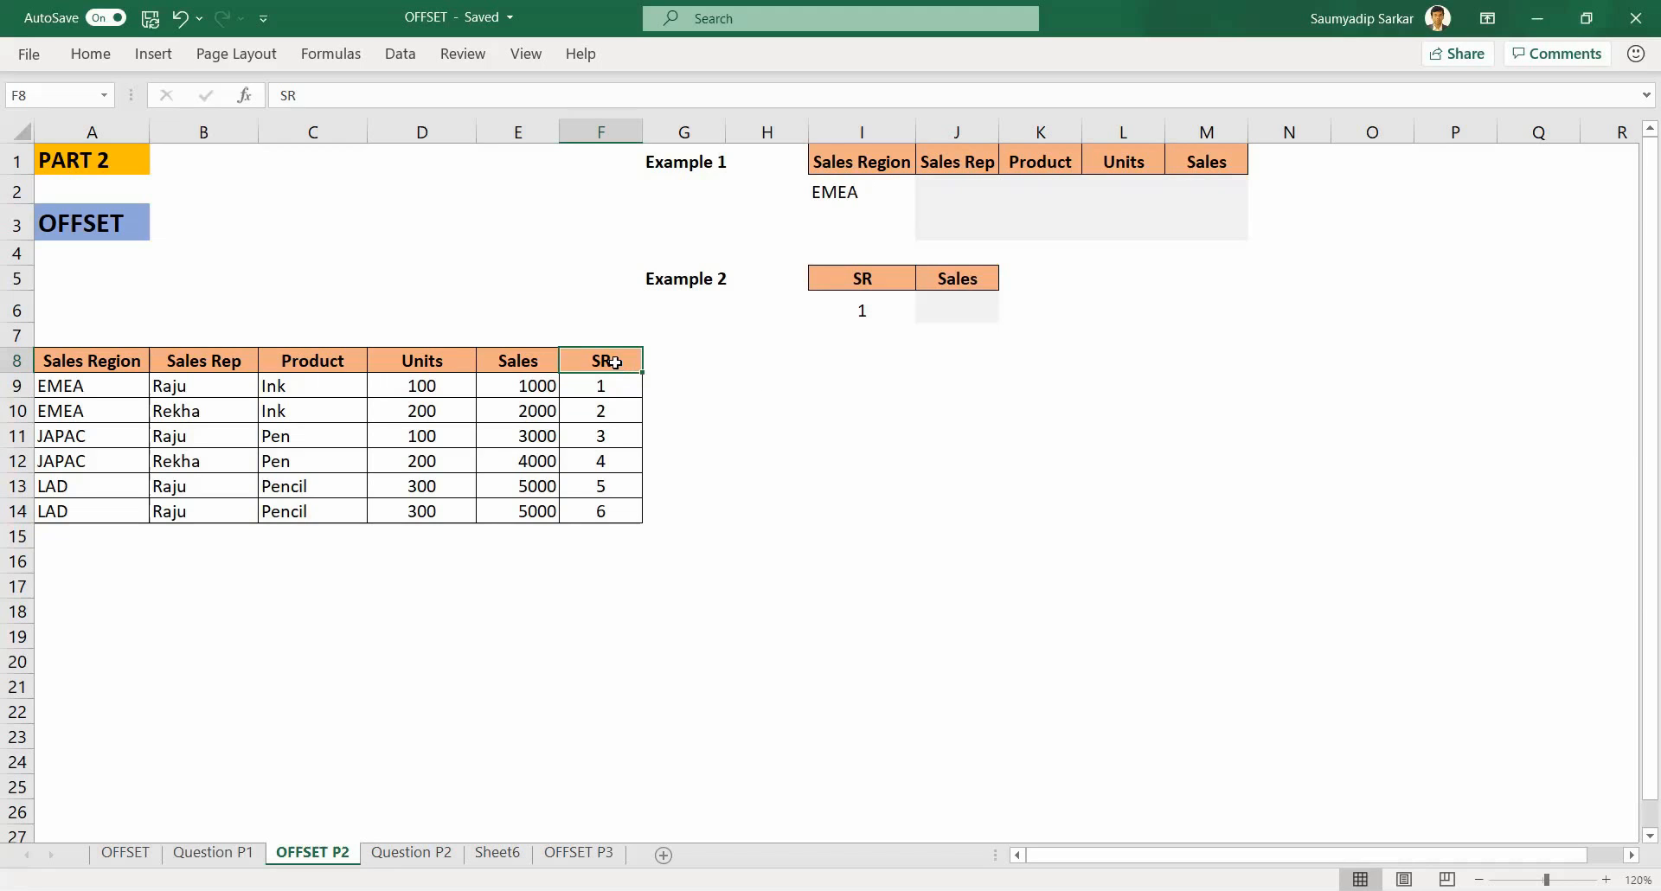
left_click_drag(616, 358, 614, 511)
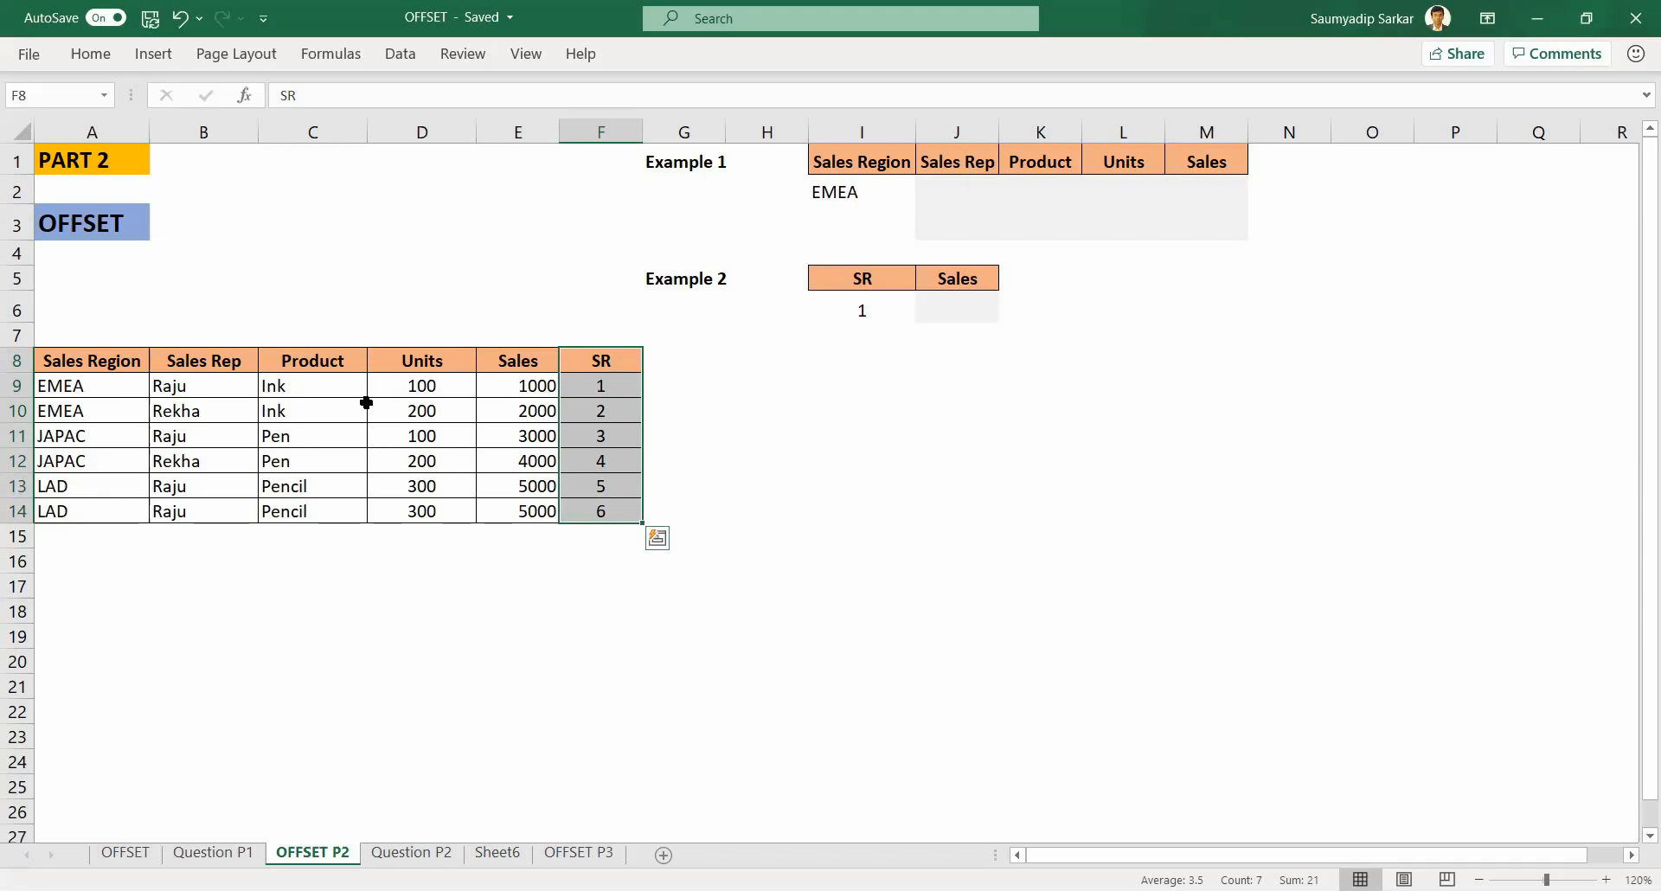
left_click(103, 364)
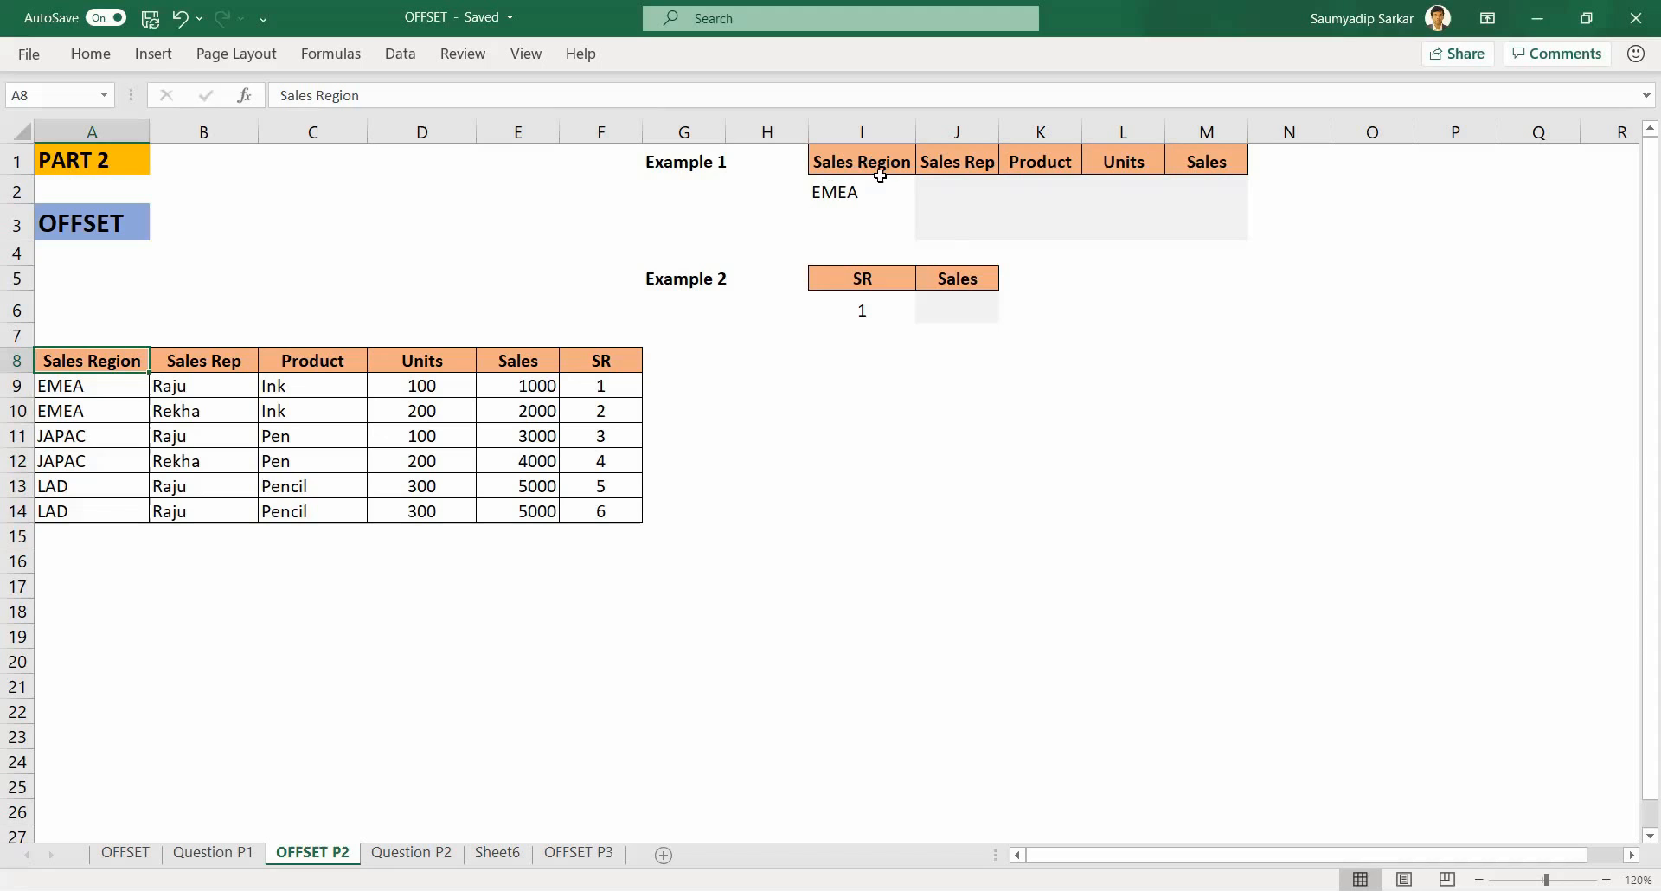
left_click(847, 160)
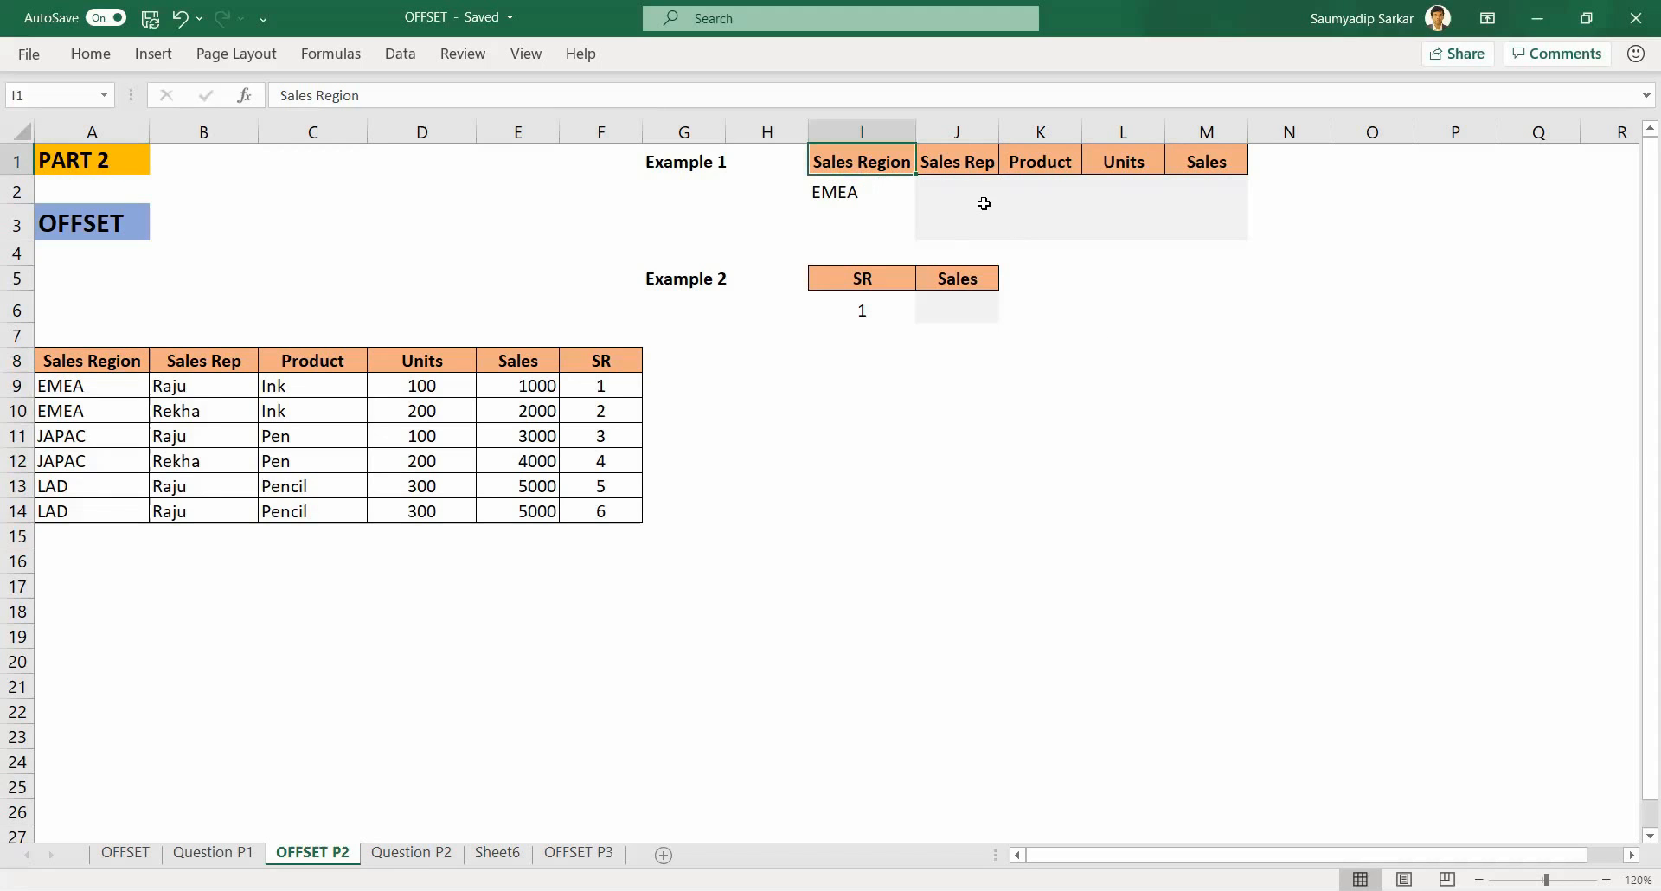
left_click(949, 162)
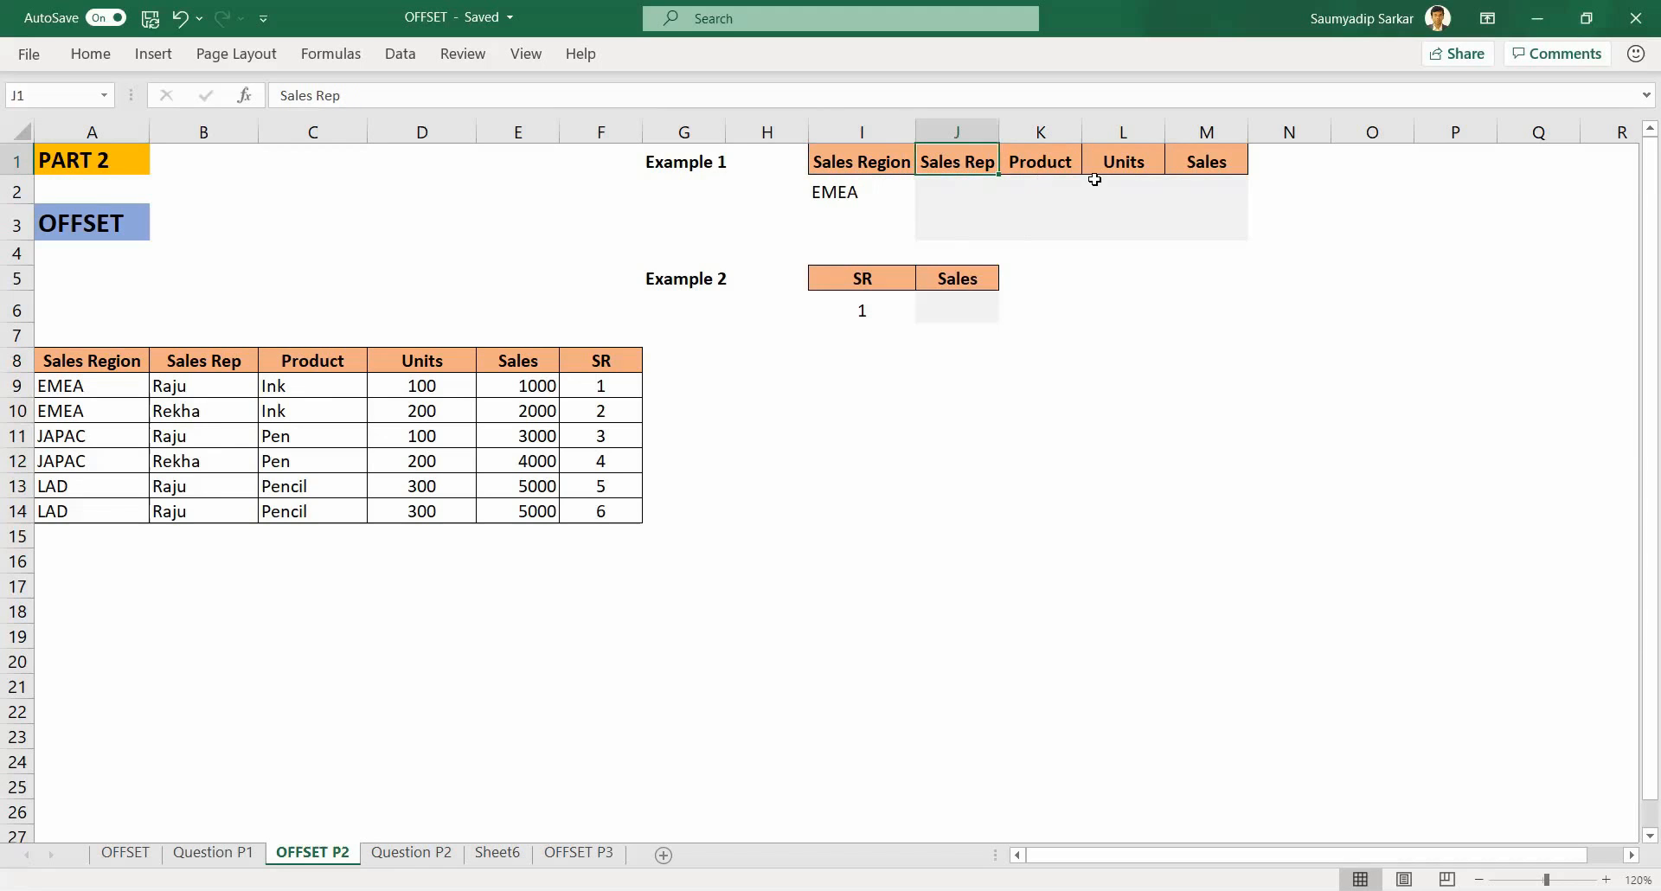
left_click(1045, 161)
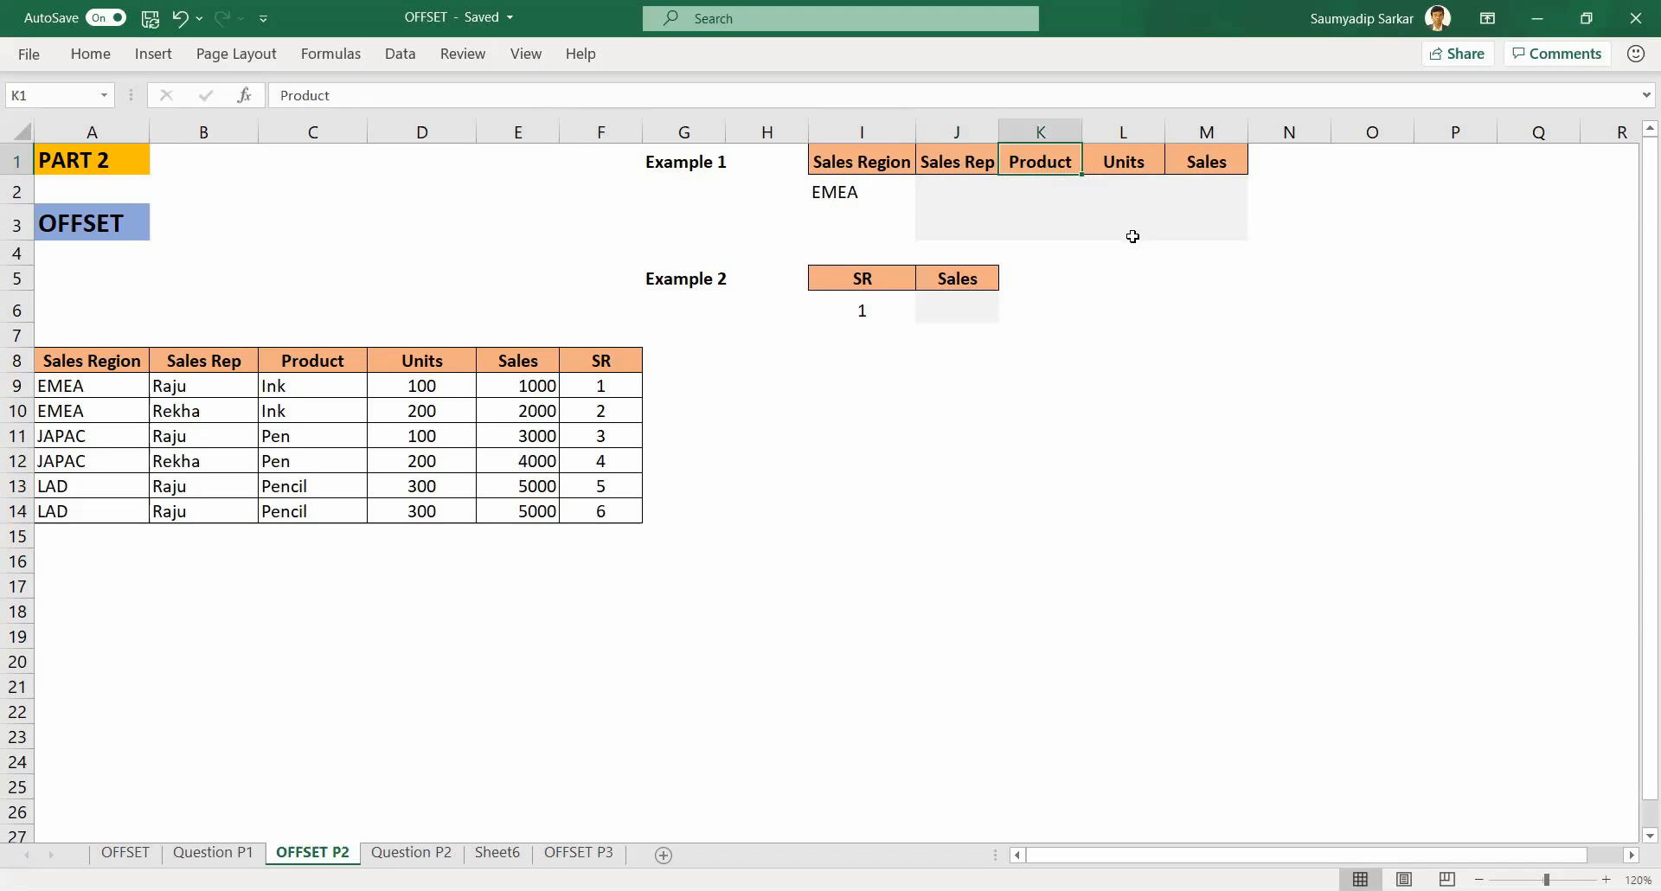
left_click(1126, 163)
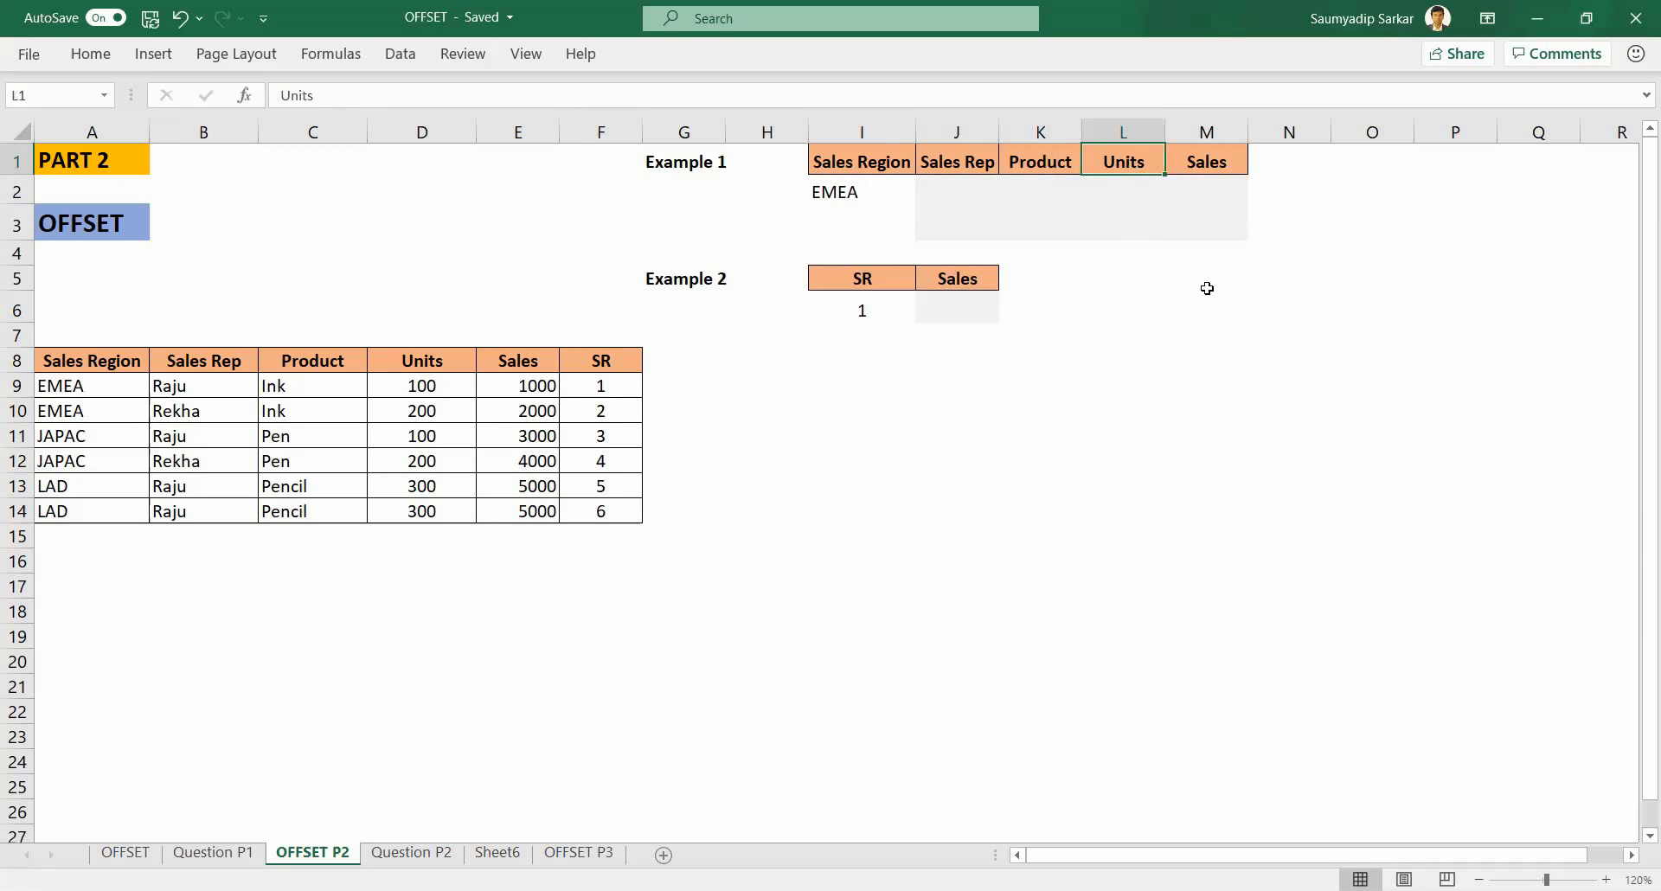
left_click(1212, 160)
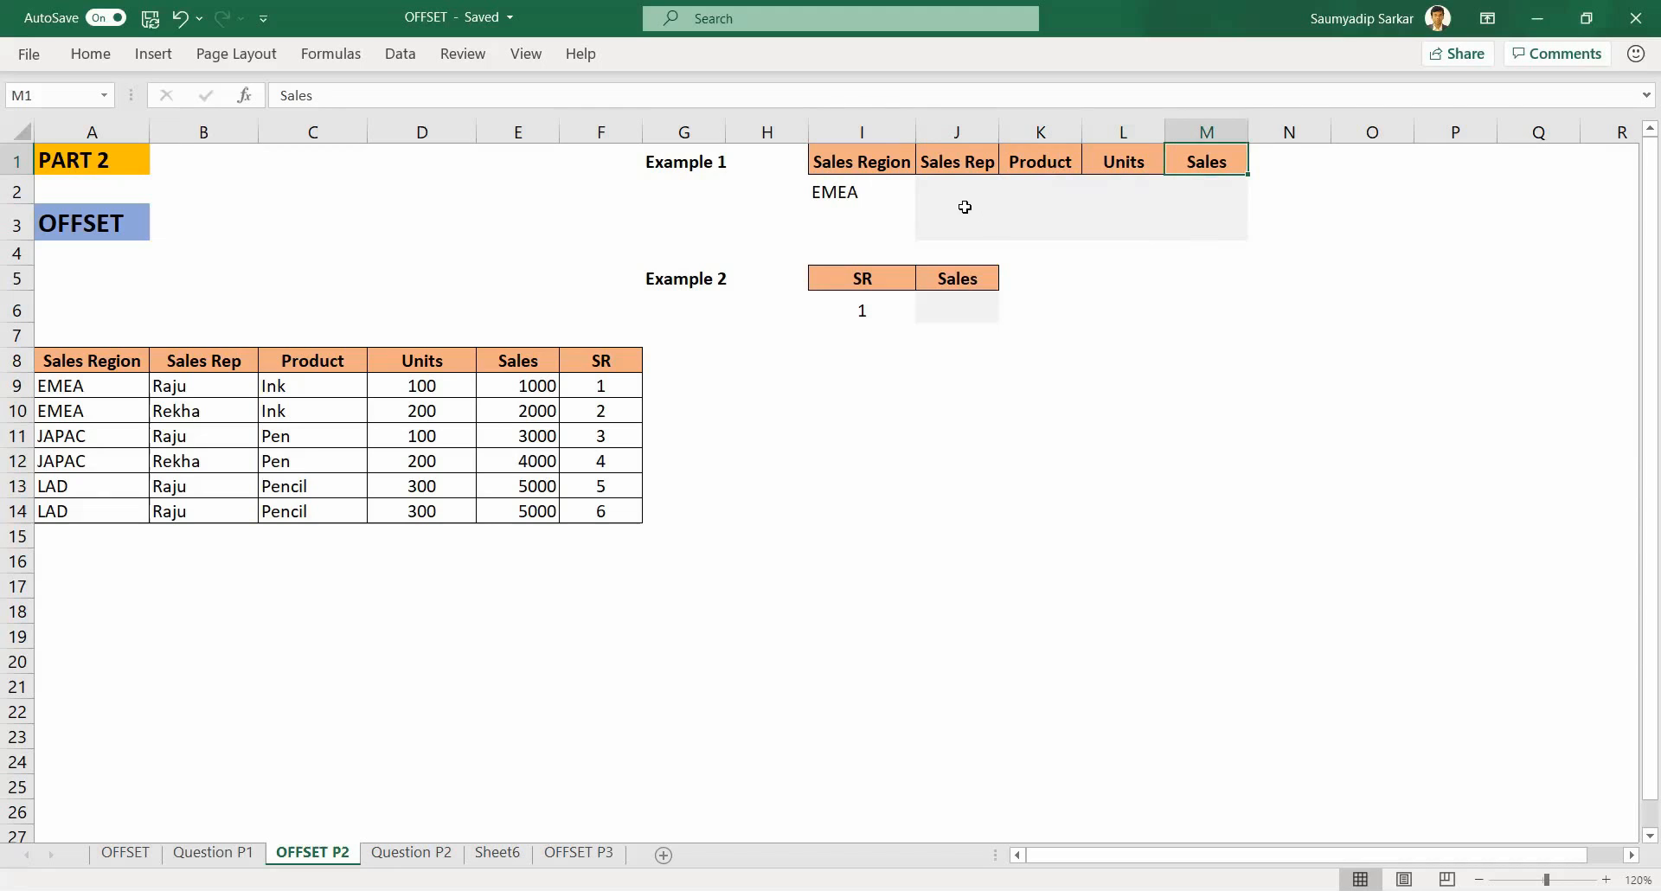
left_click(854, 191)
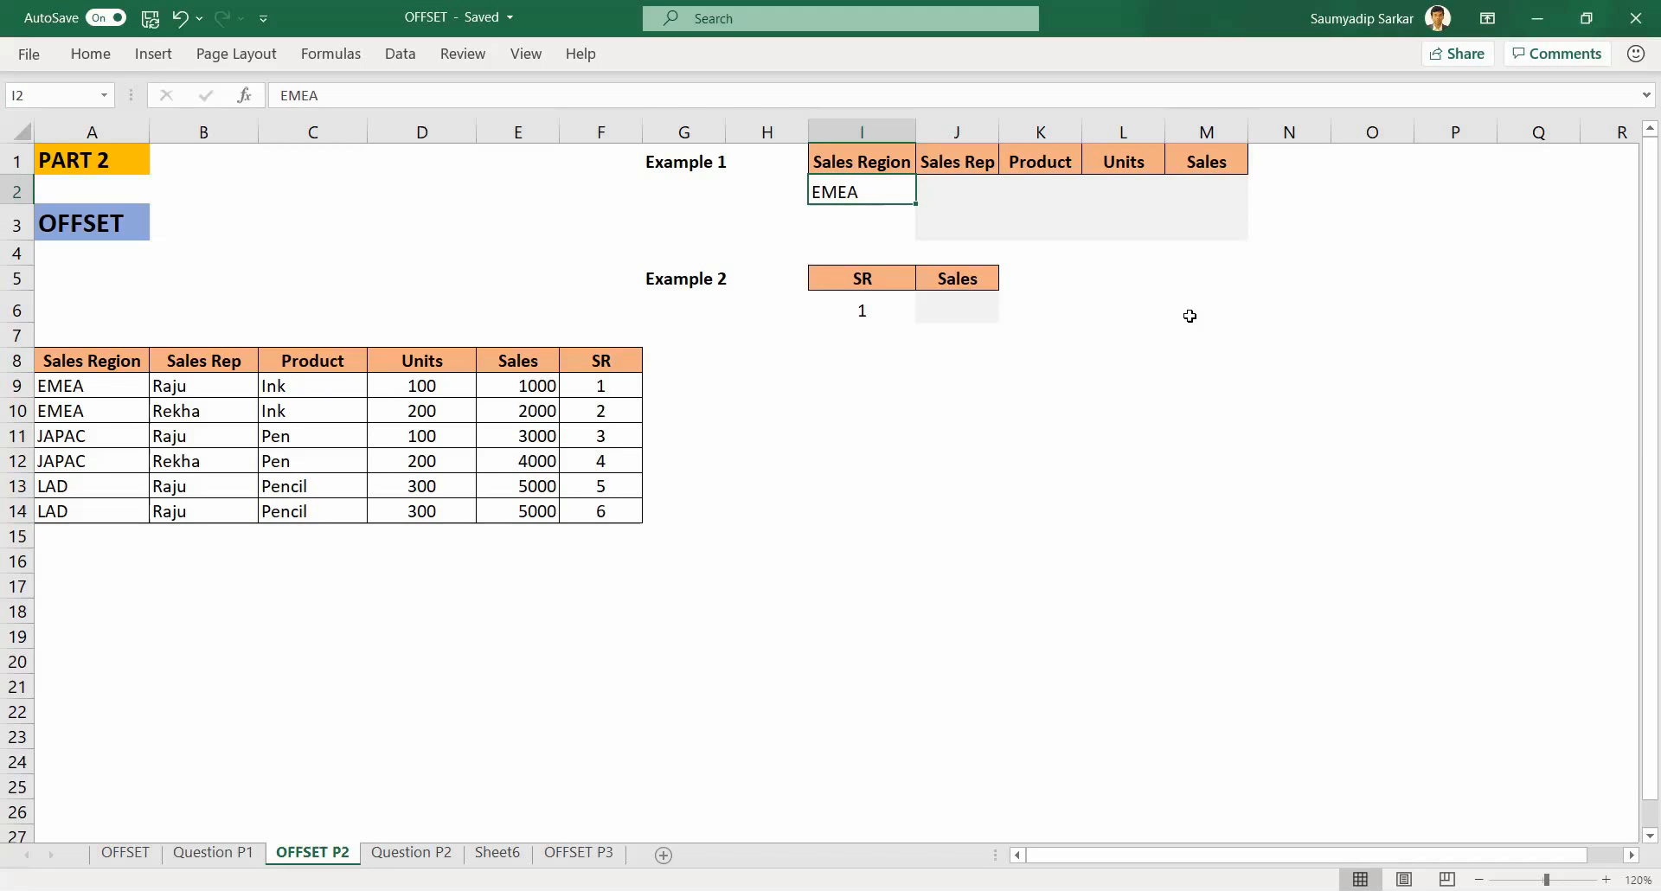
key("Tab")
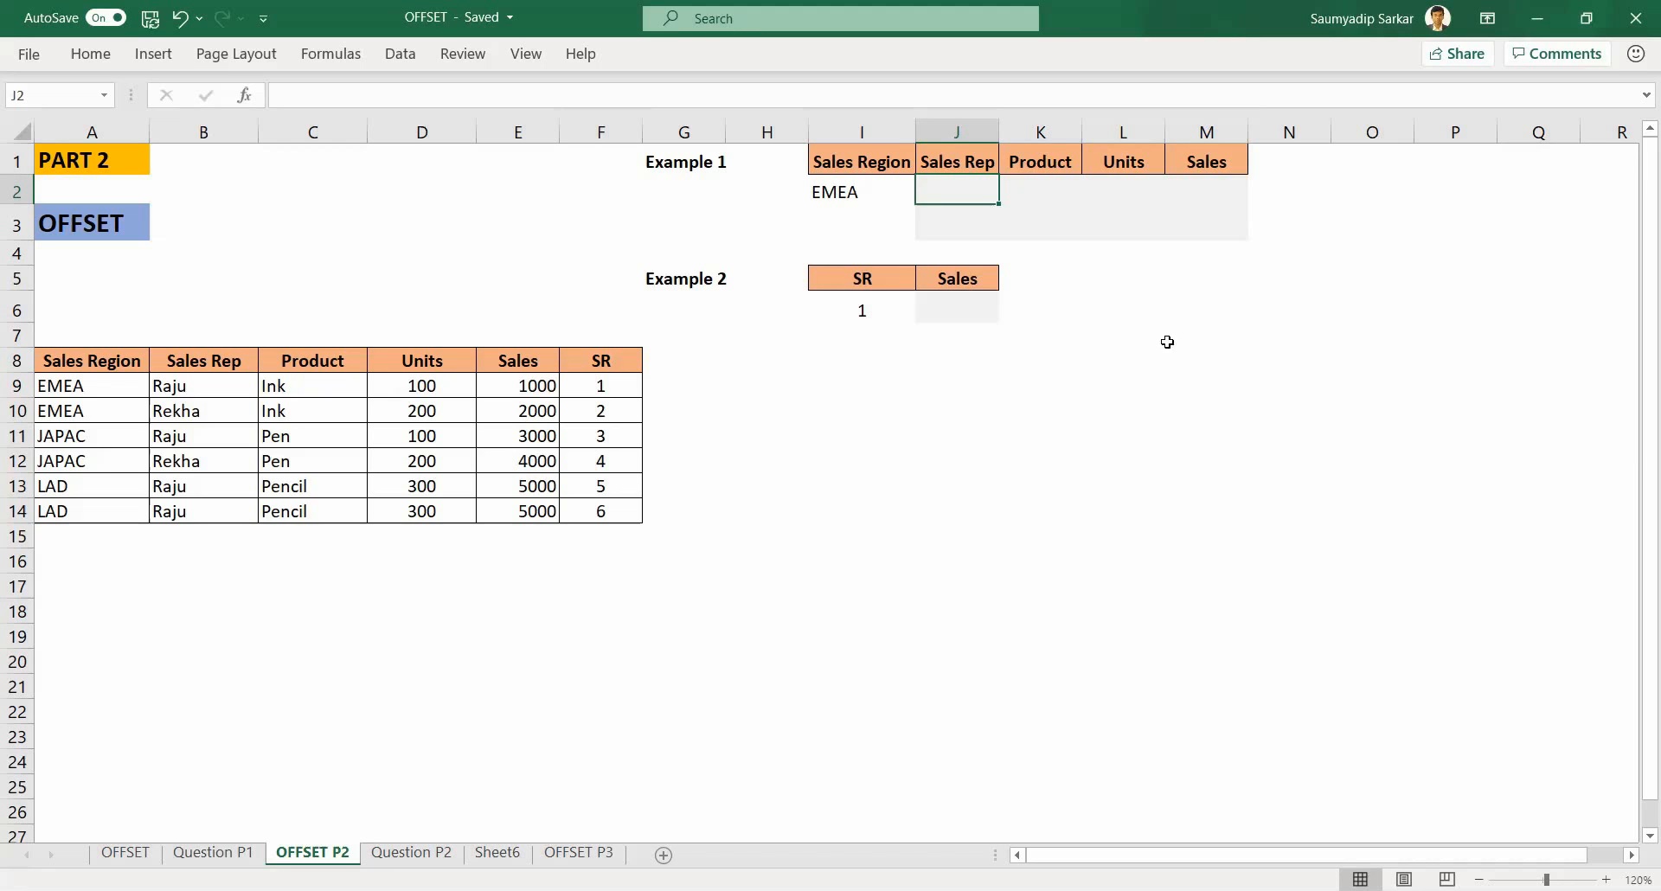
Step: Review the data table range from A8 to F14 and the empty Example 1 result cells
left_click_drag(67, 361, 603, 513)
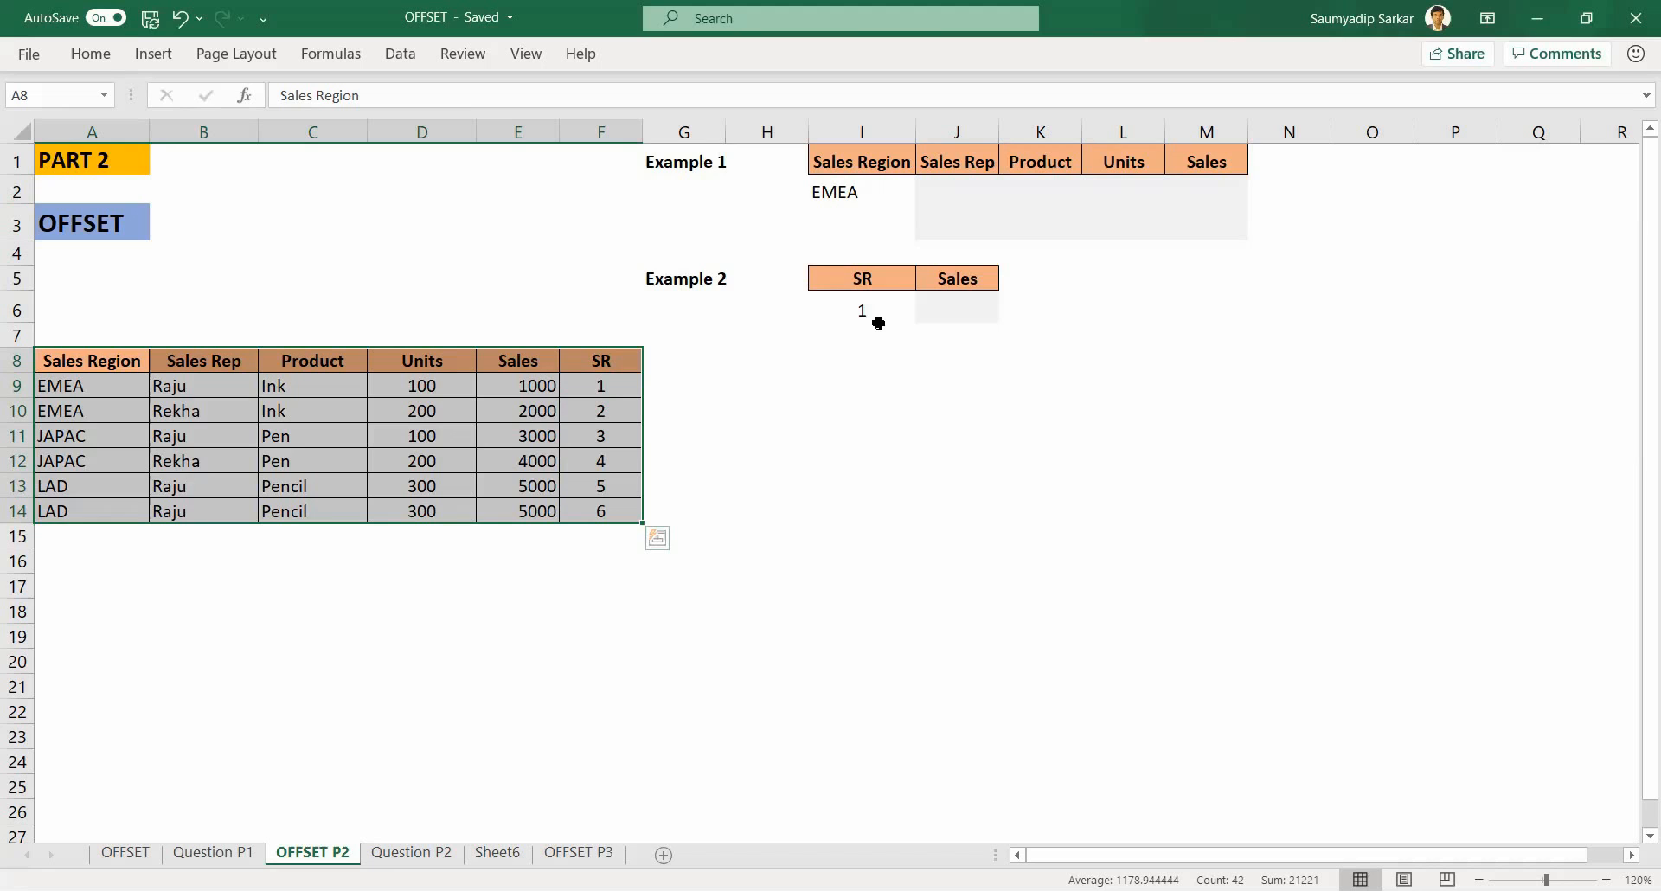
left_click(851, 194)
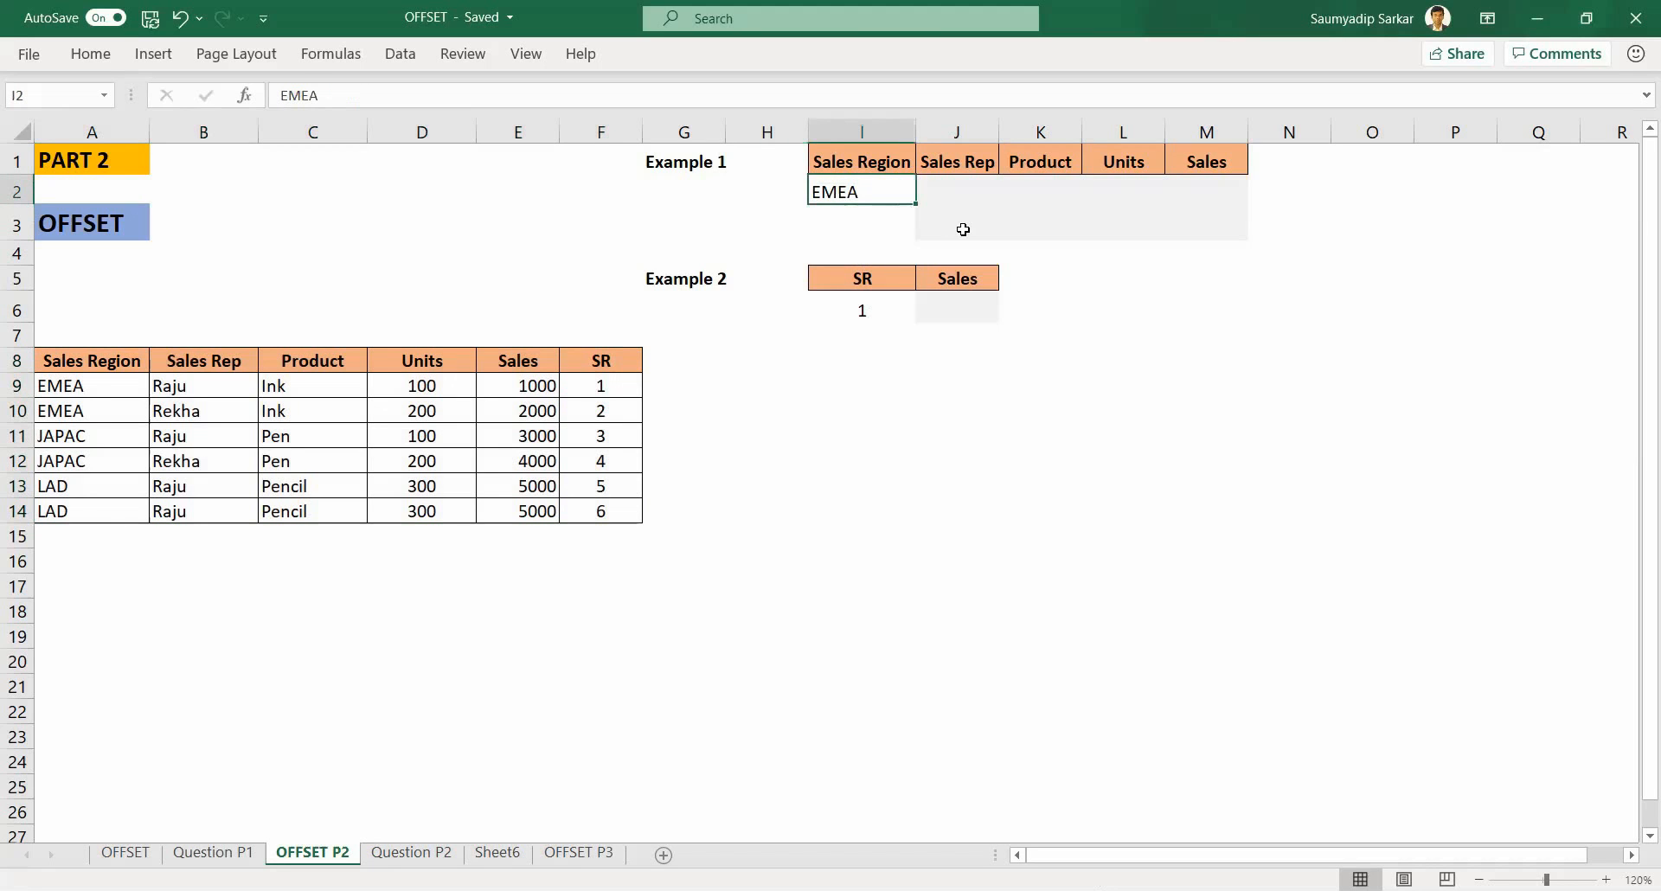
left_click_drag(936, 183, 1194, 214)
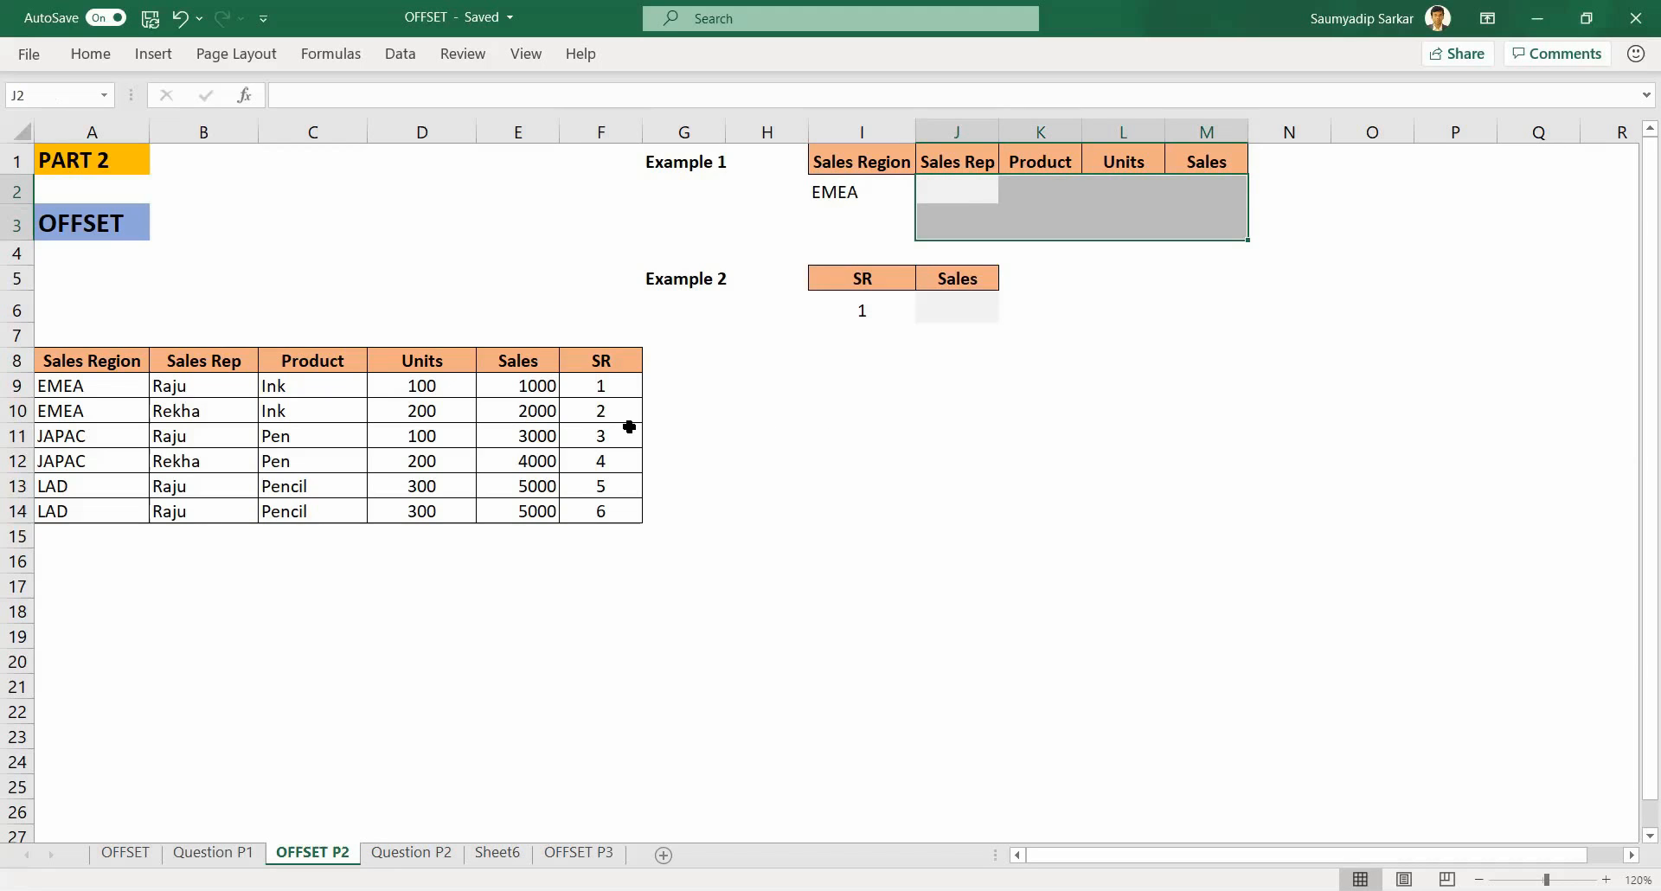
left_click(969, 194)
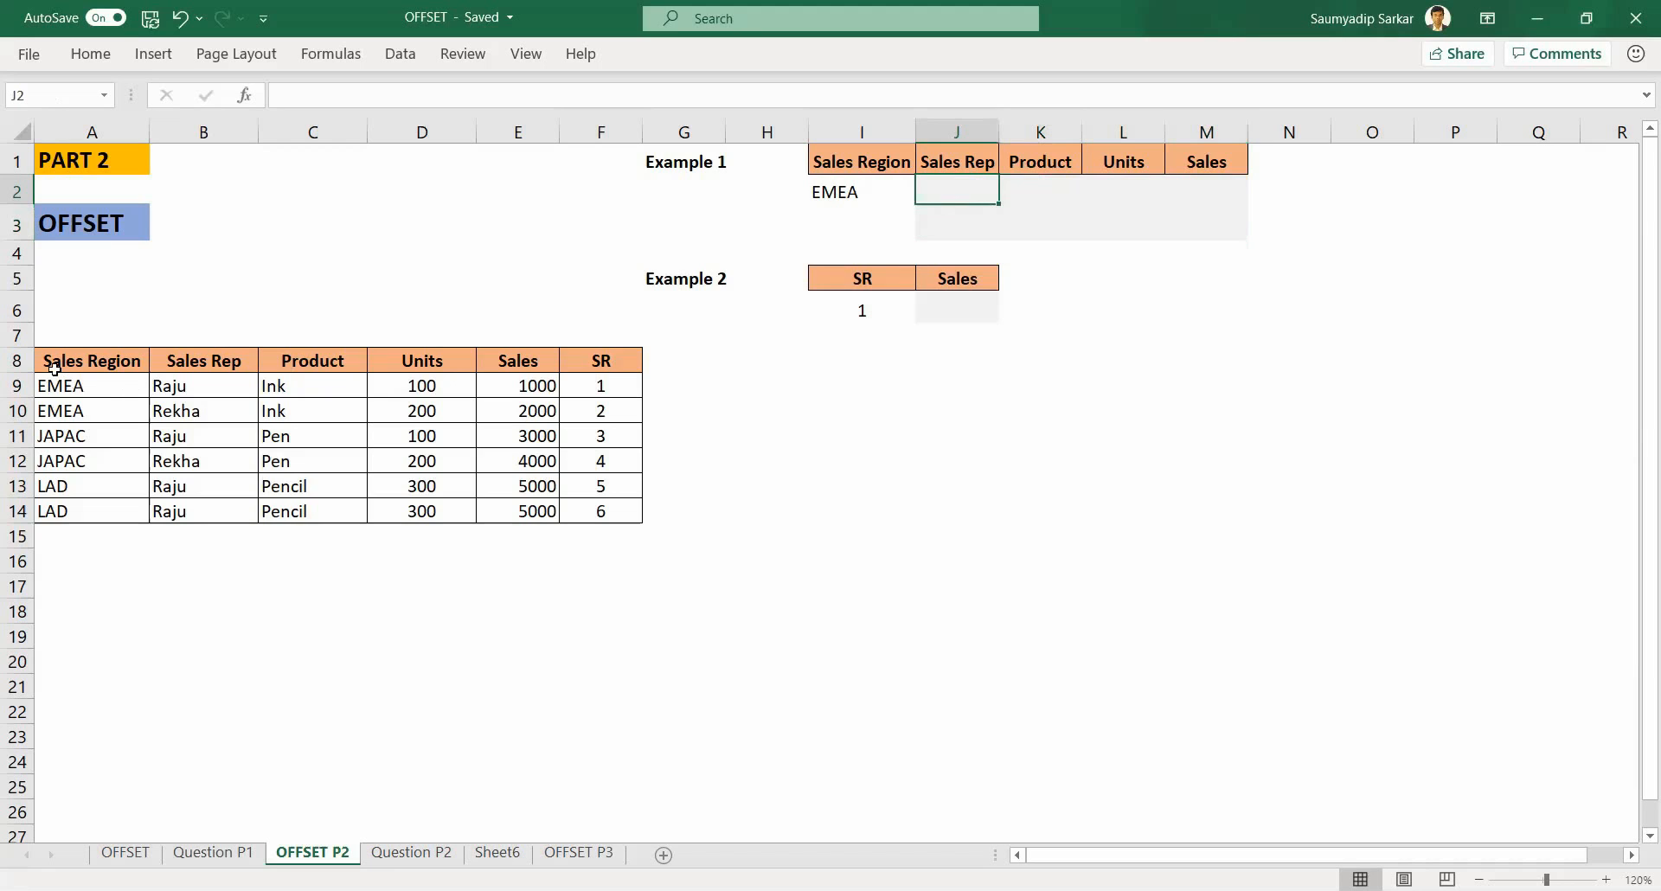
left_click_drag(52, 364, 560, 512)
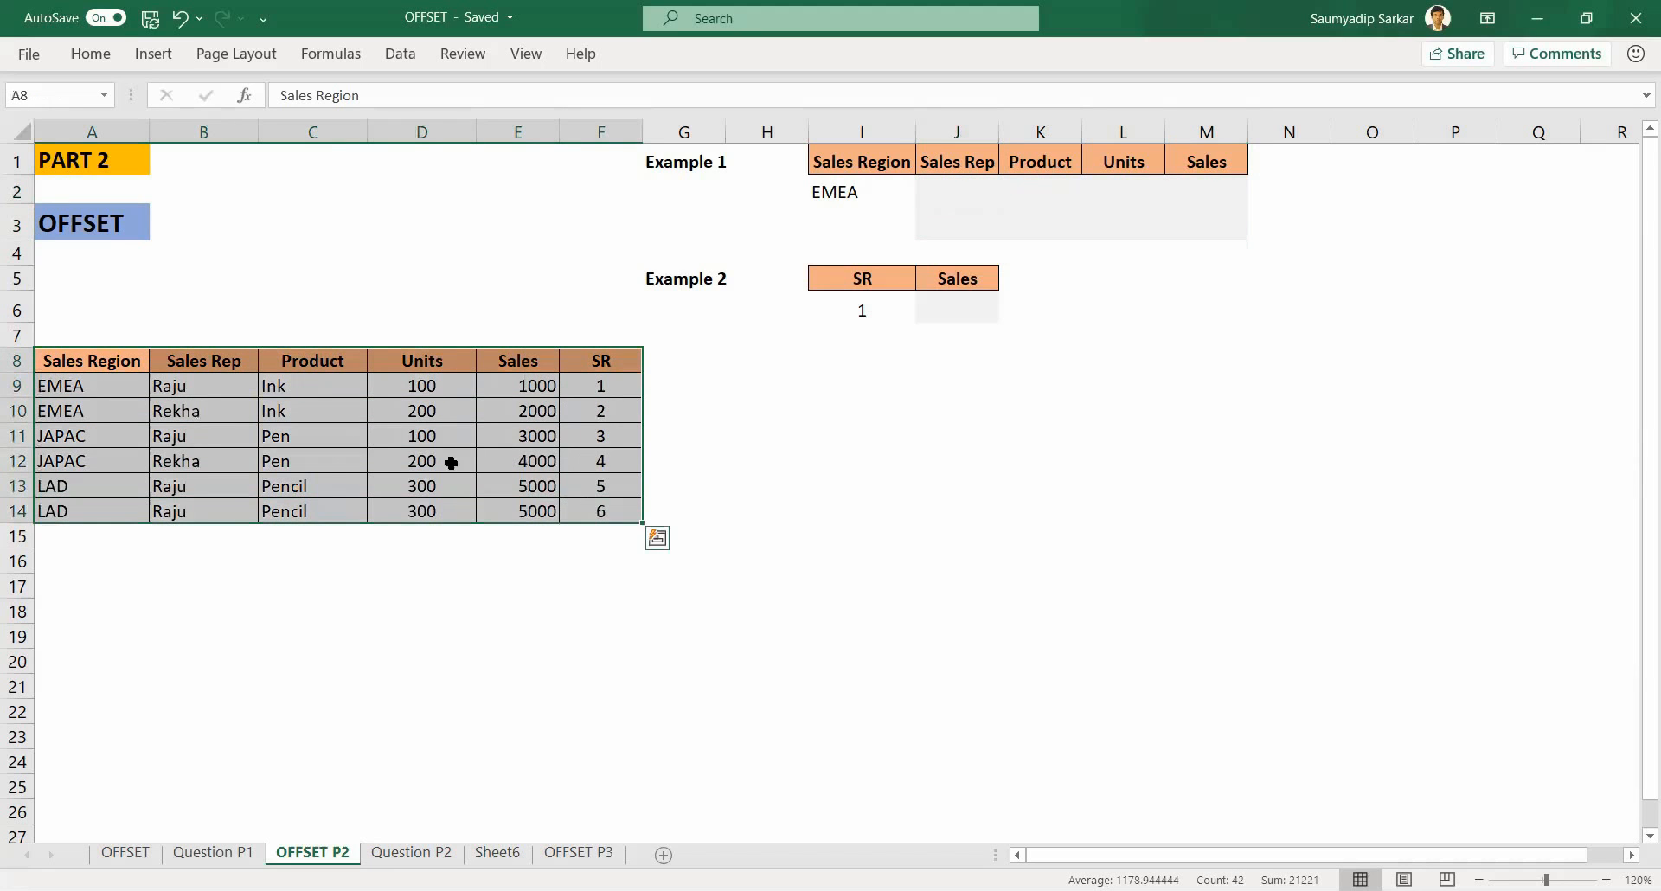
left_click(76, 363)
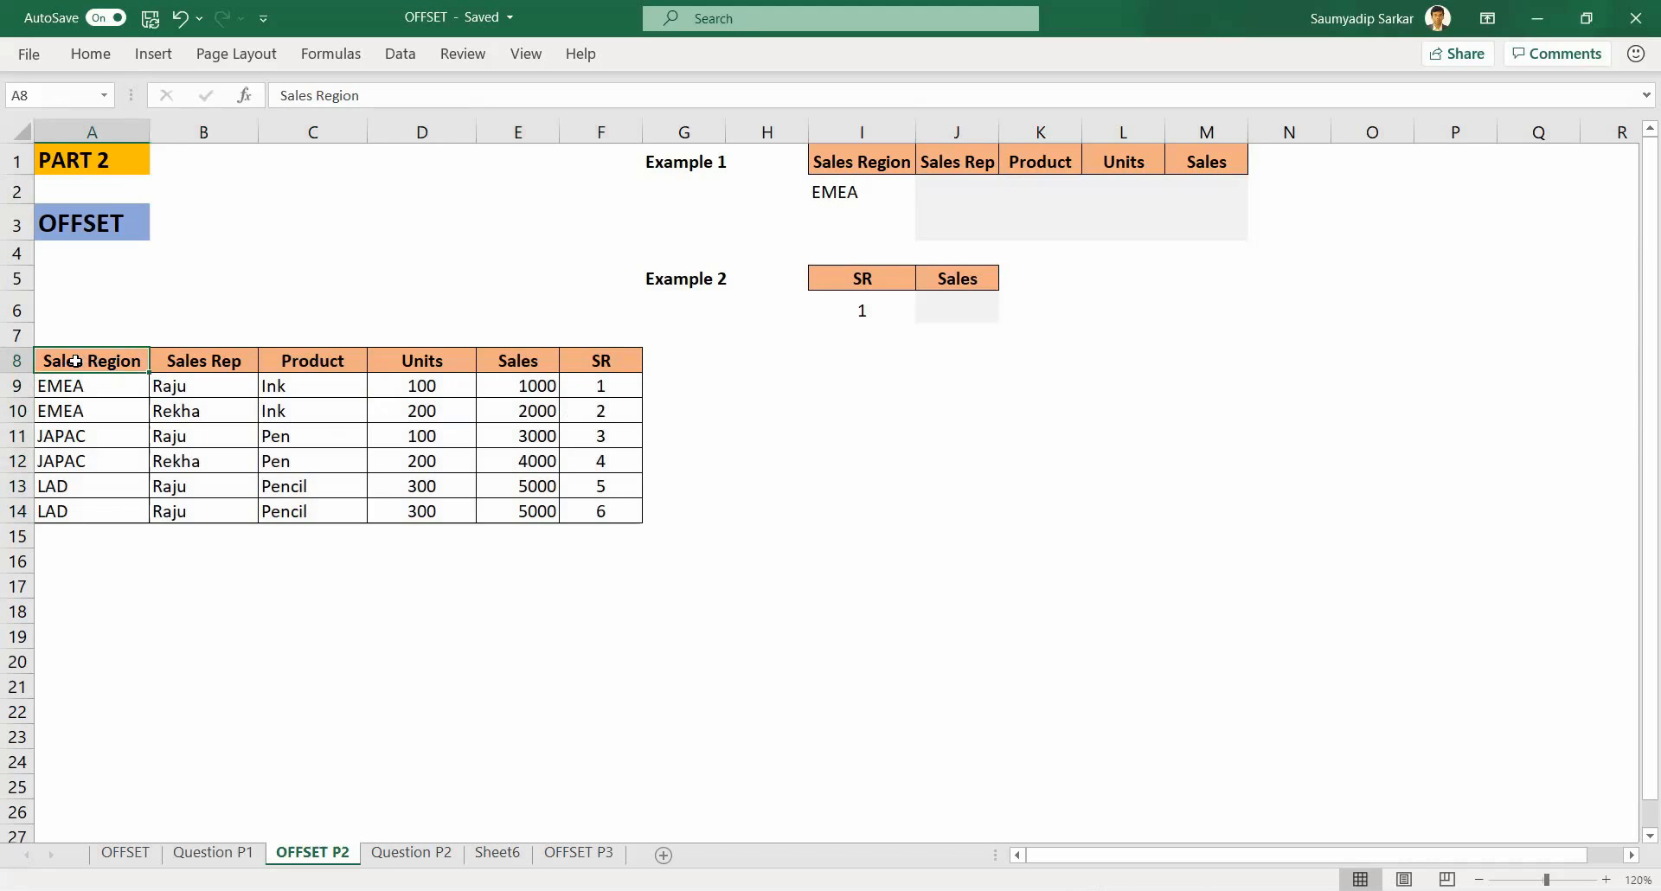
left_click_drag(76, 361, 603, 510)
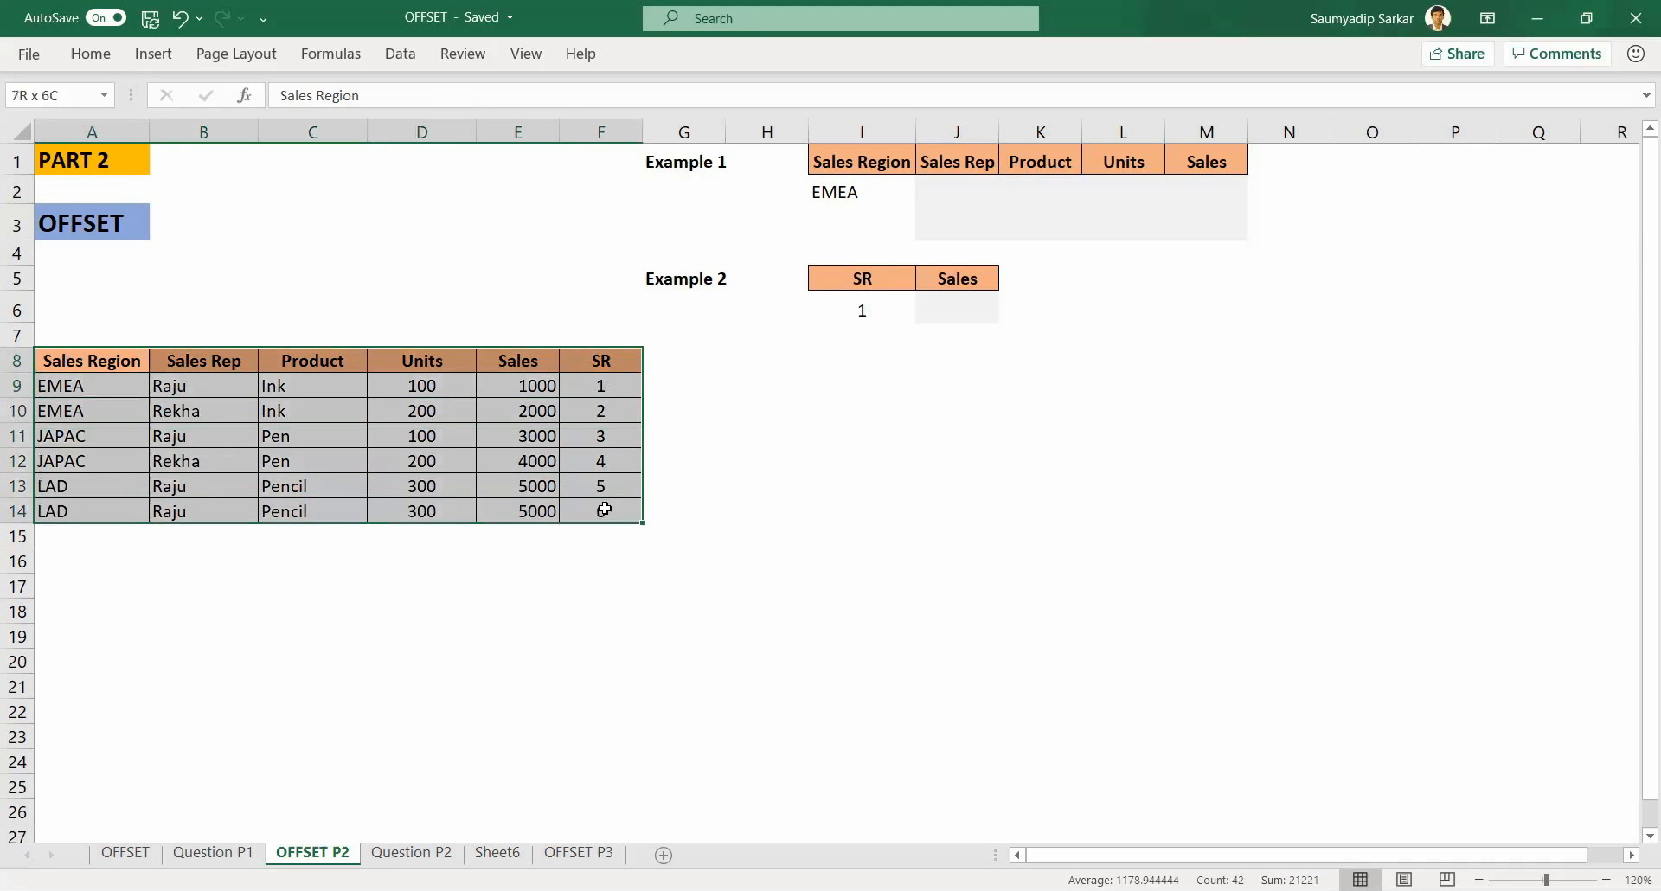
left_click(408, 64)
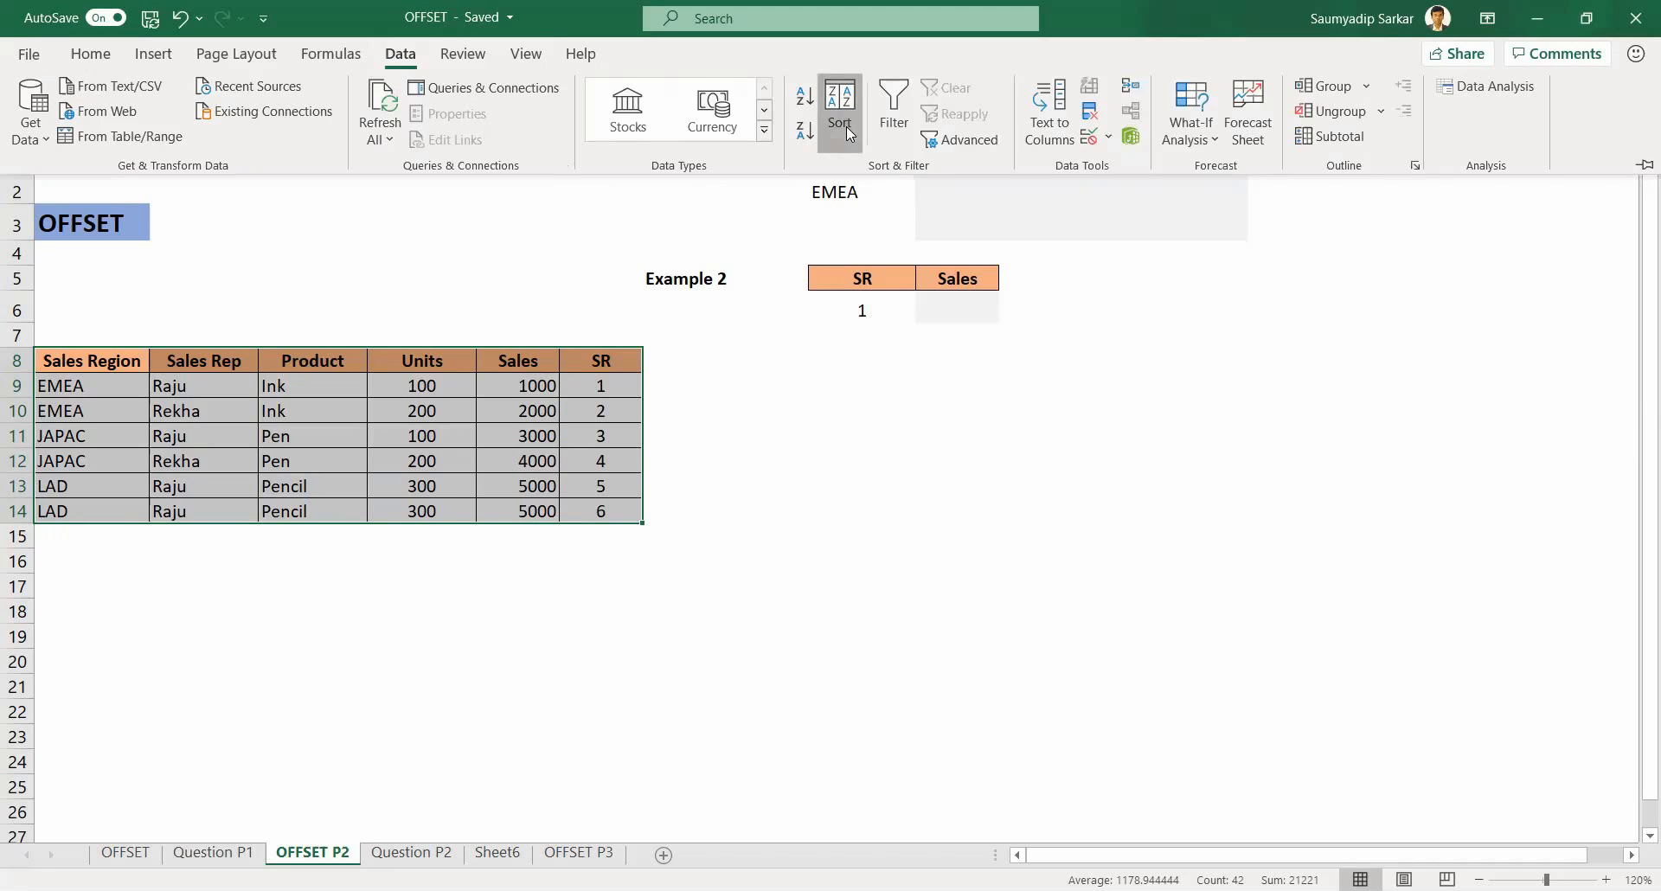
left_click(846, 126)
left_click(1087, 445)
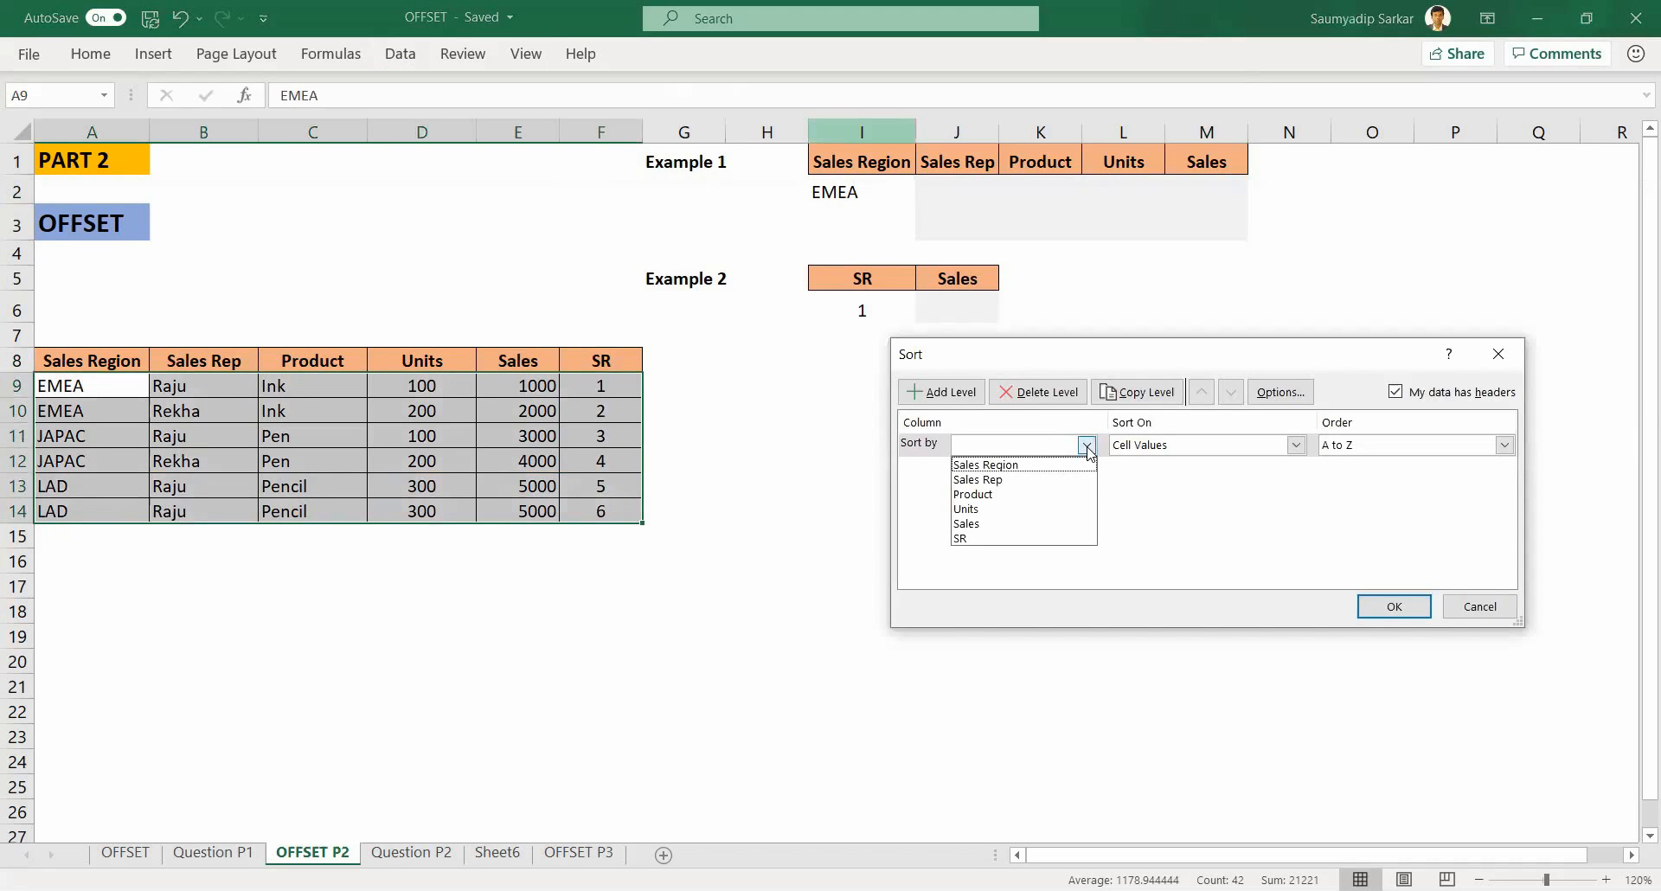
left_click(1049, 462)
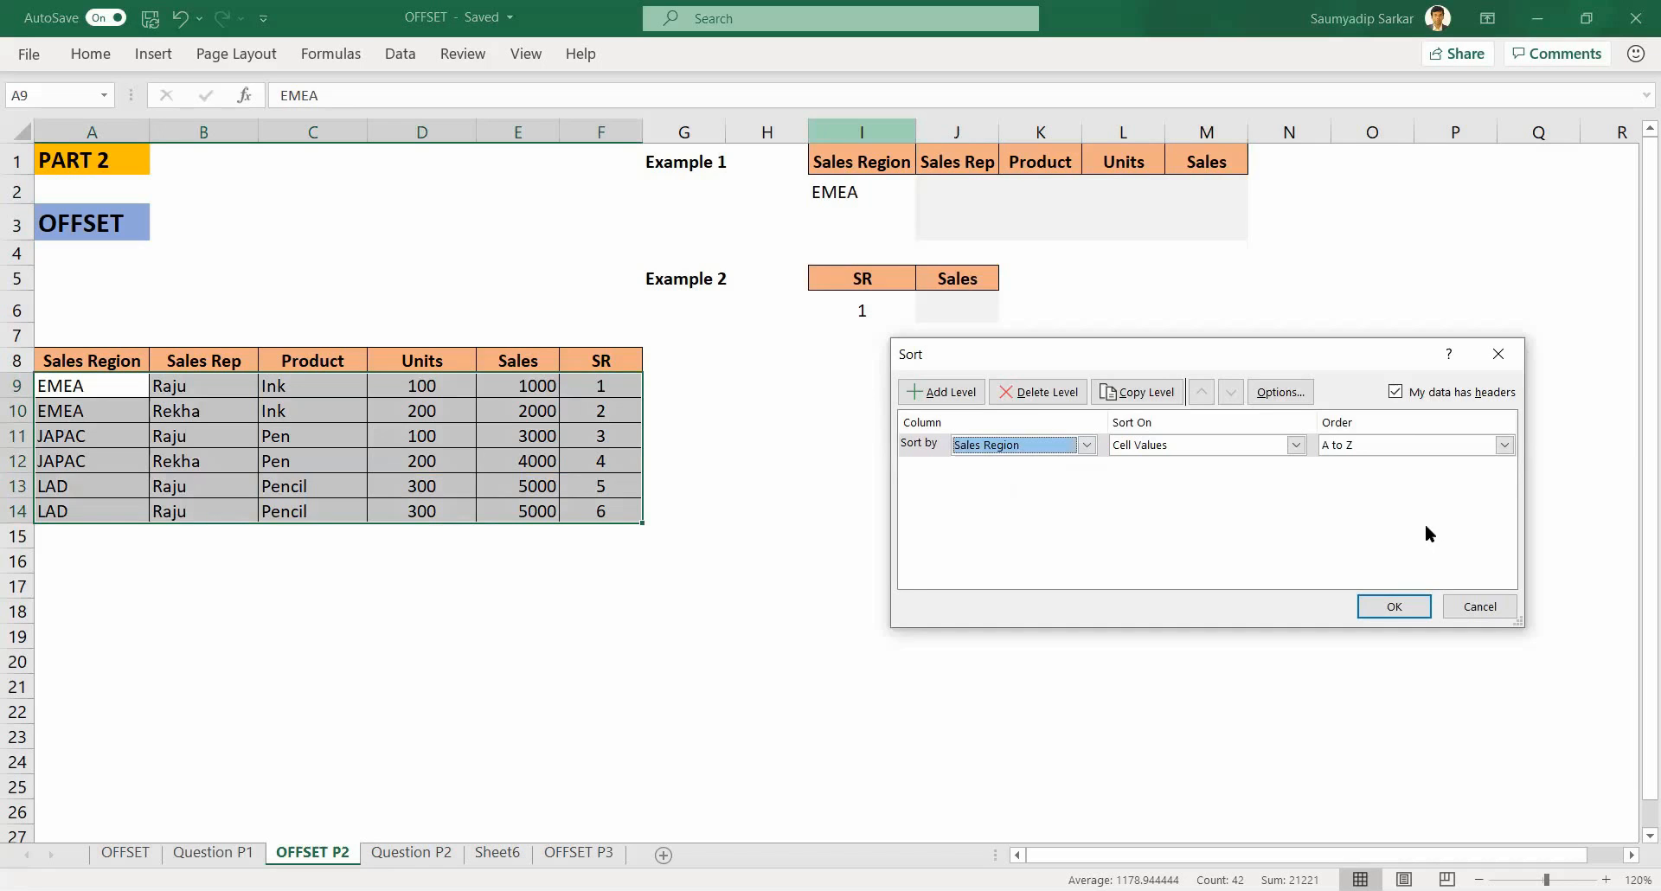
left_click(1505, 446)
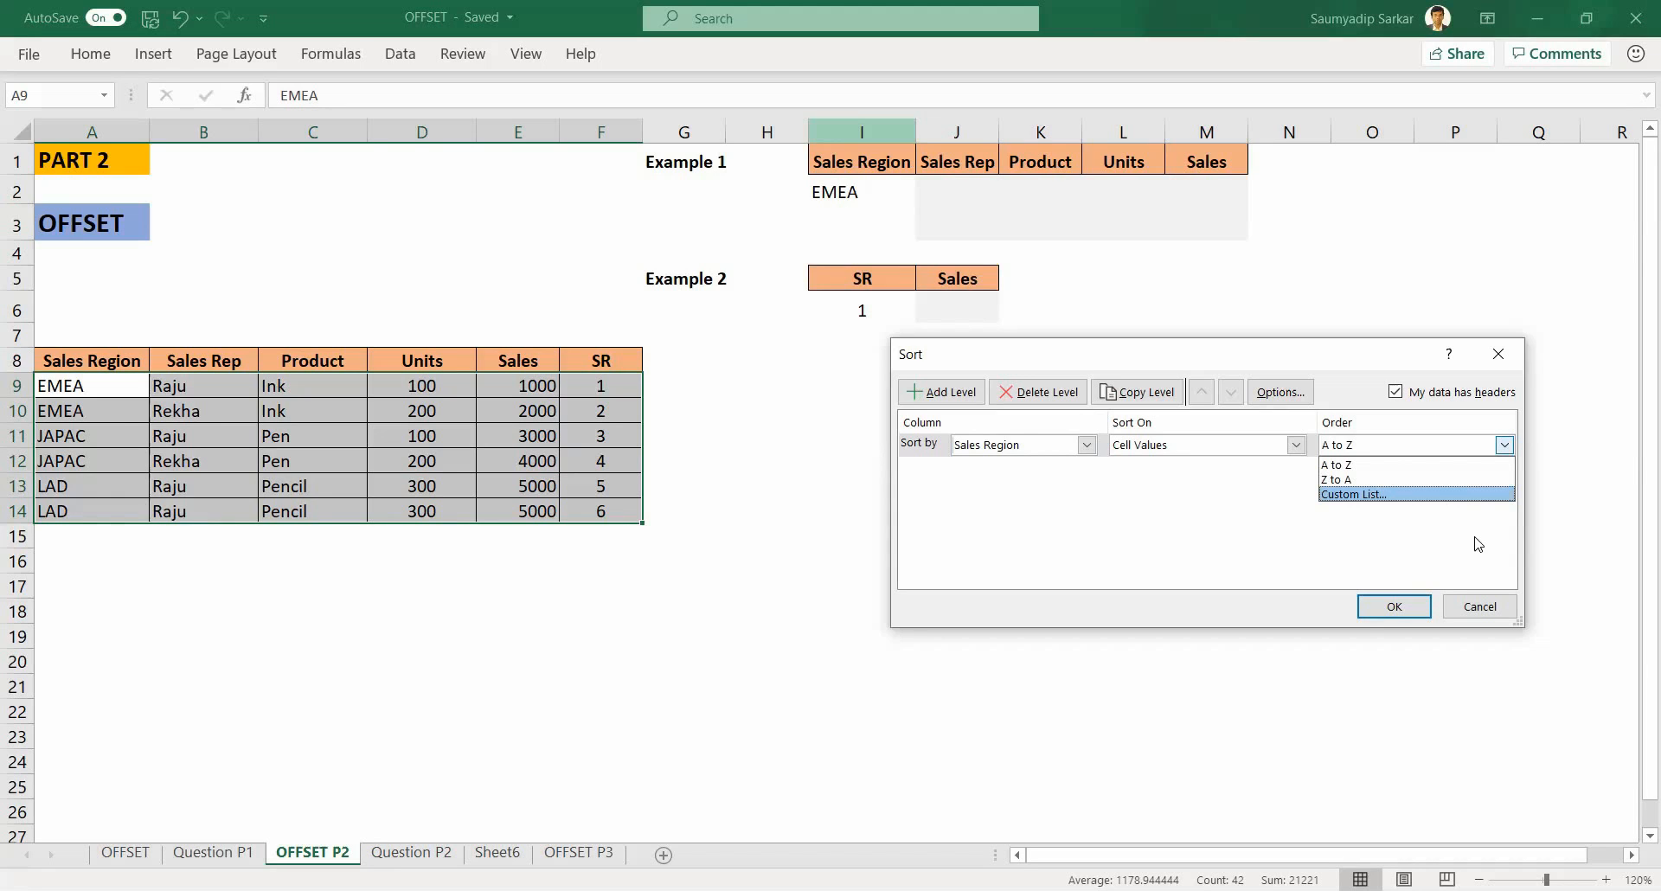
key("Escape")
left_click(1480, 607)
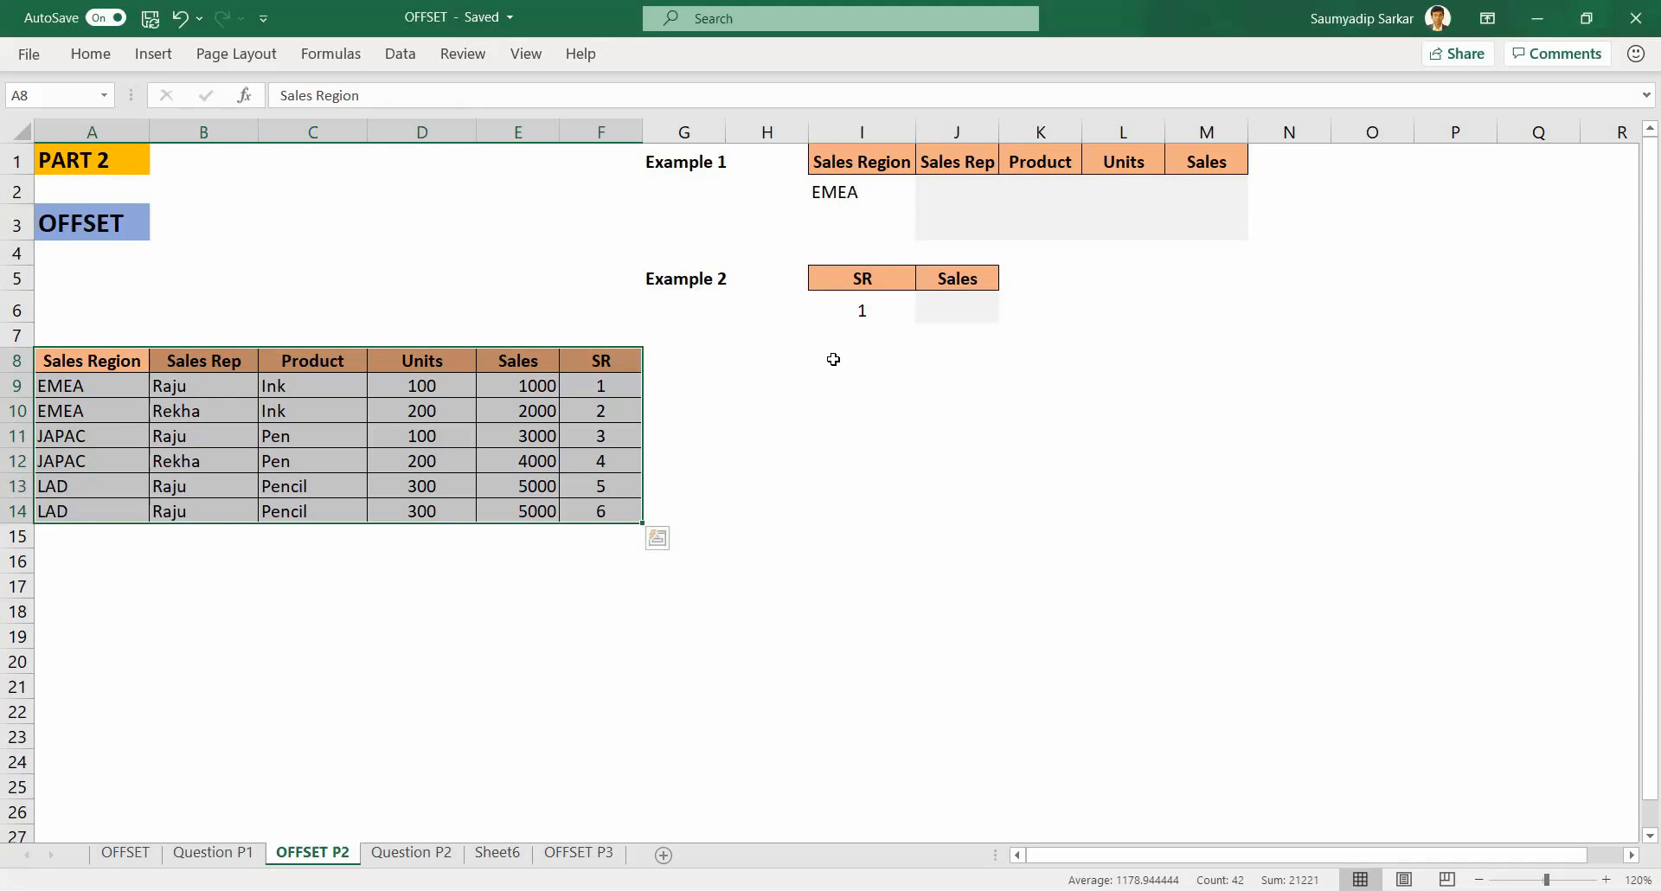
Step: Start a MATCH formula in cell J2 under Sales Rep
left_click(966, 189)
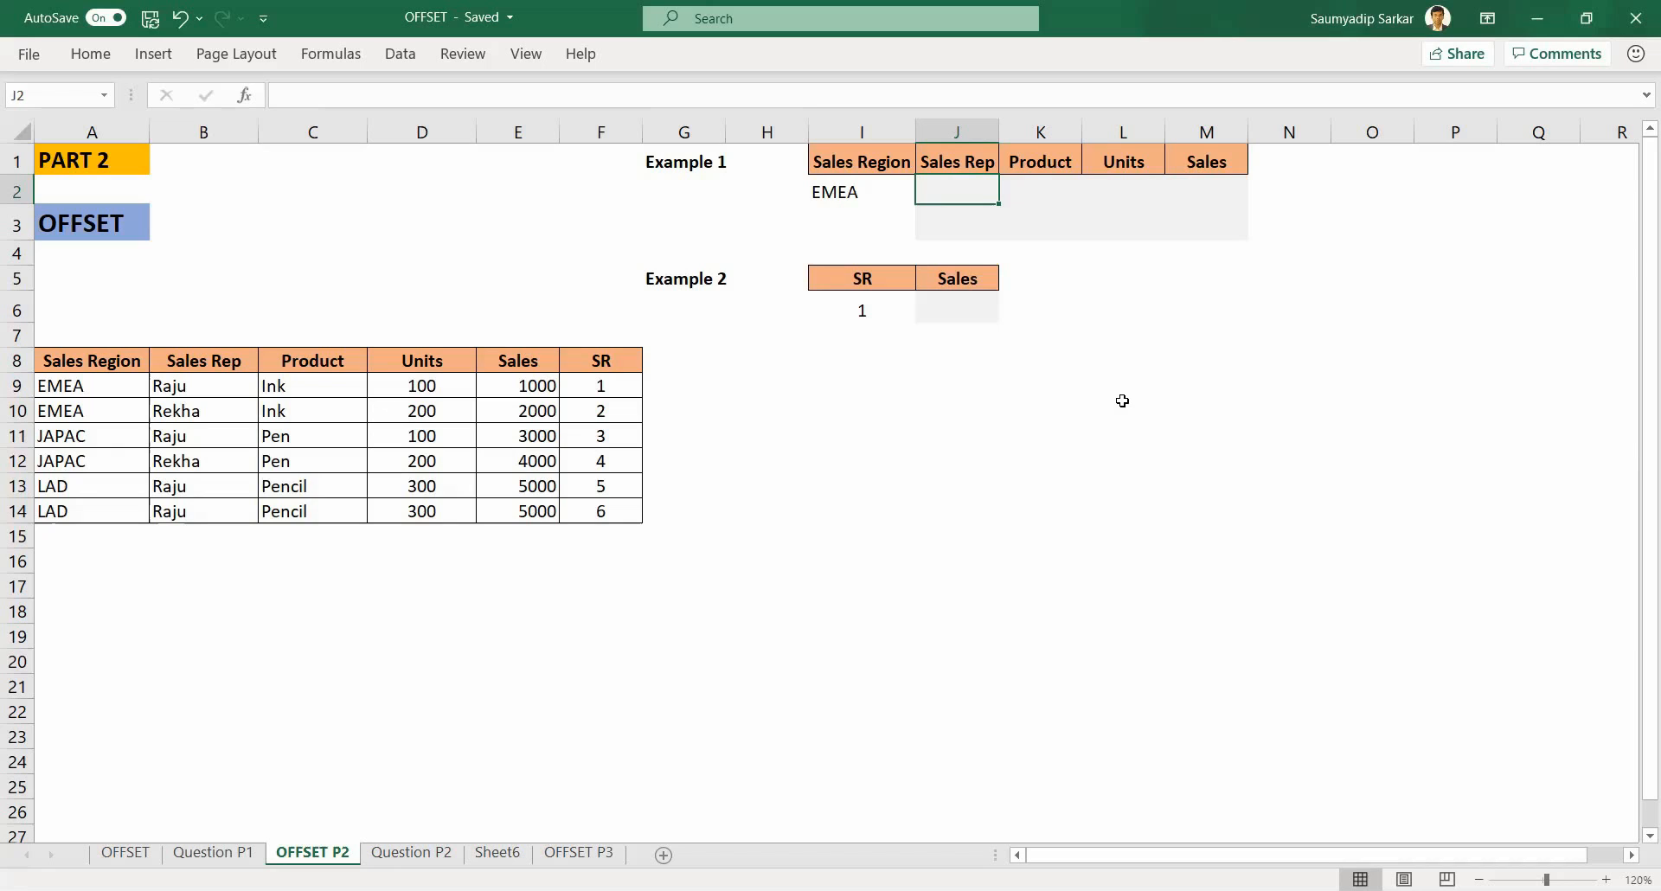
type("=")
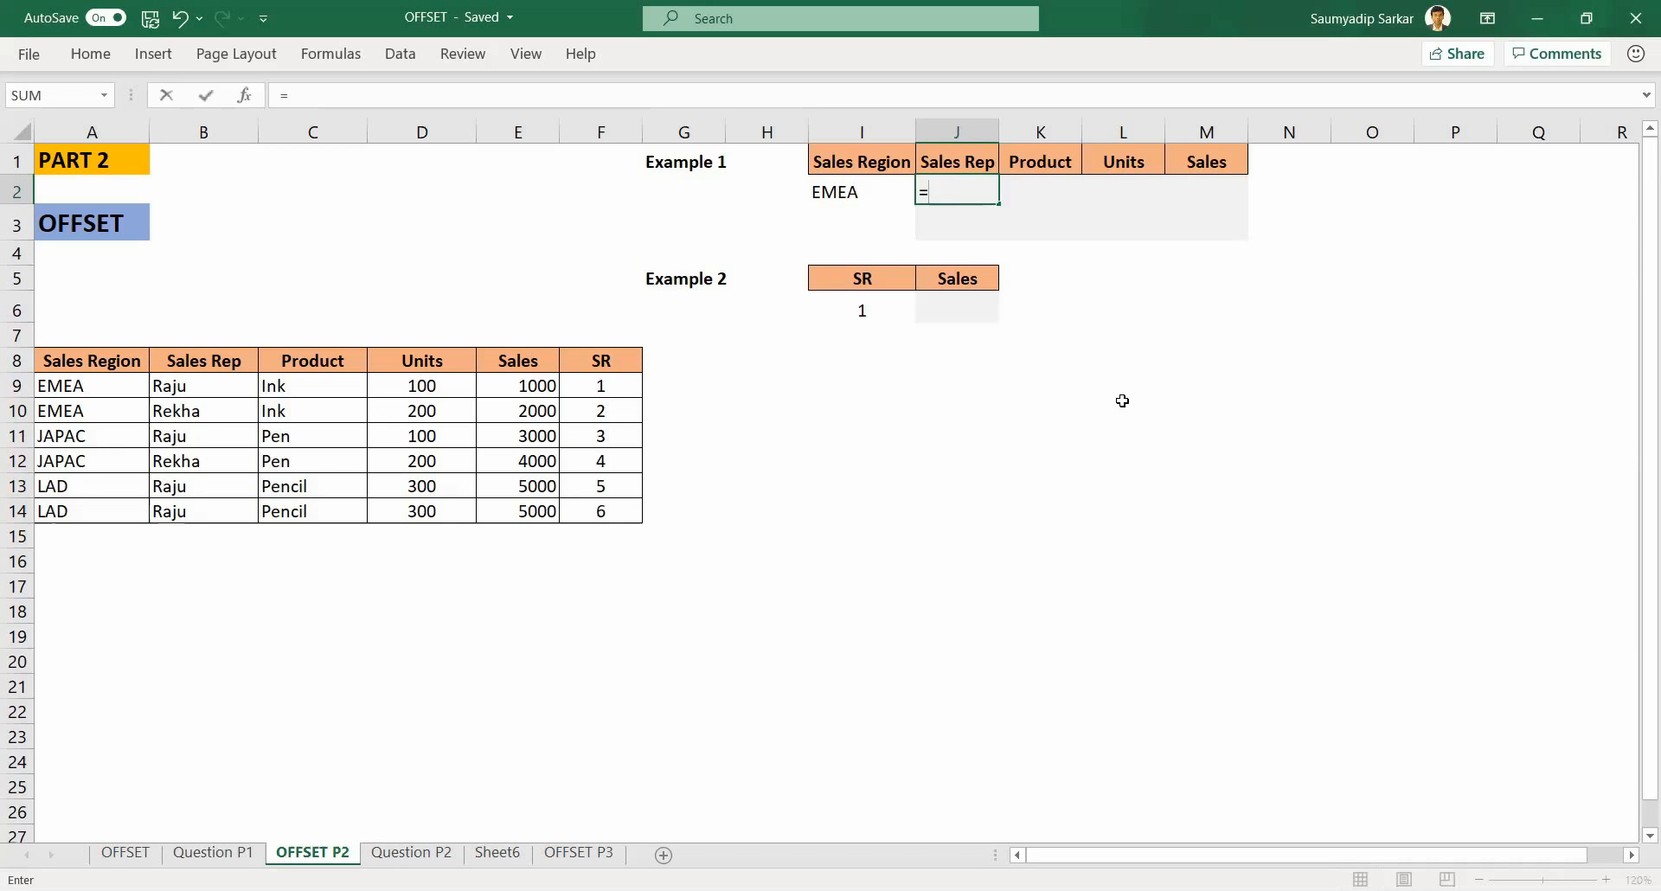
type("o")
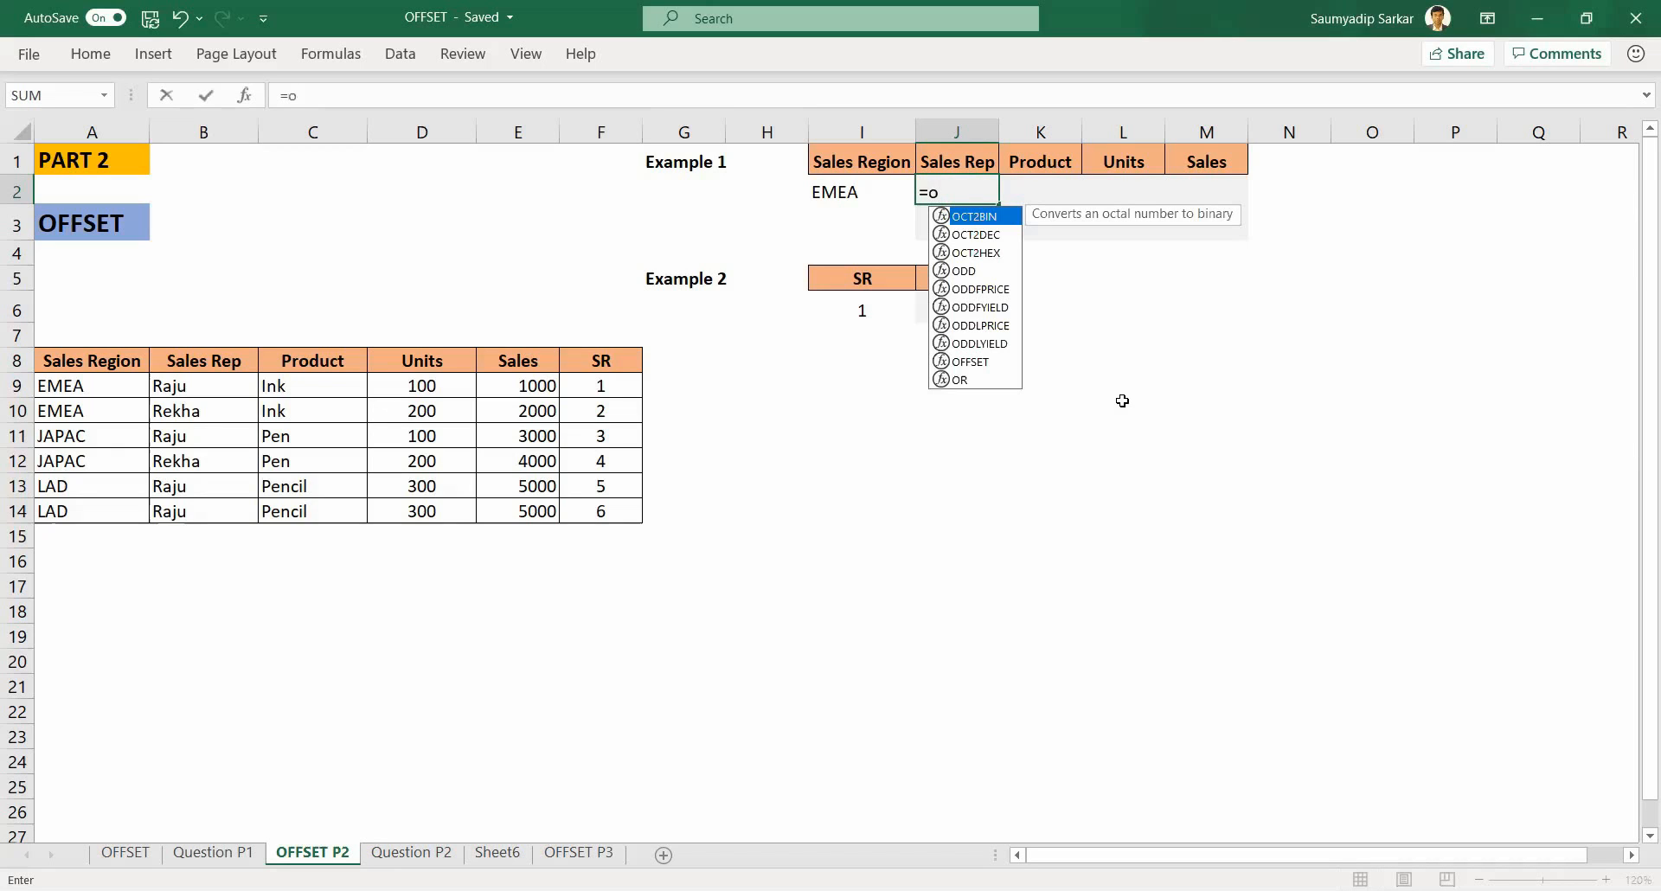
key("BackSpace")
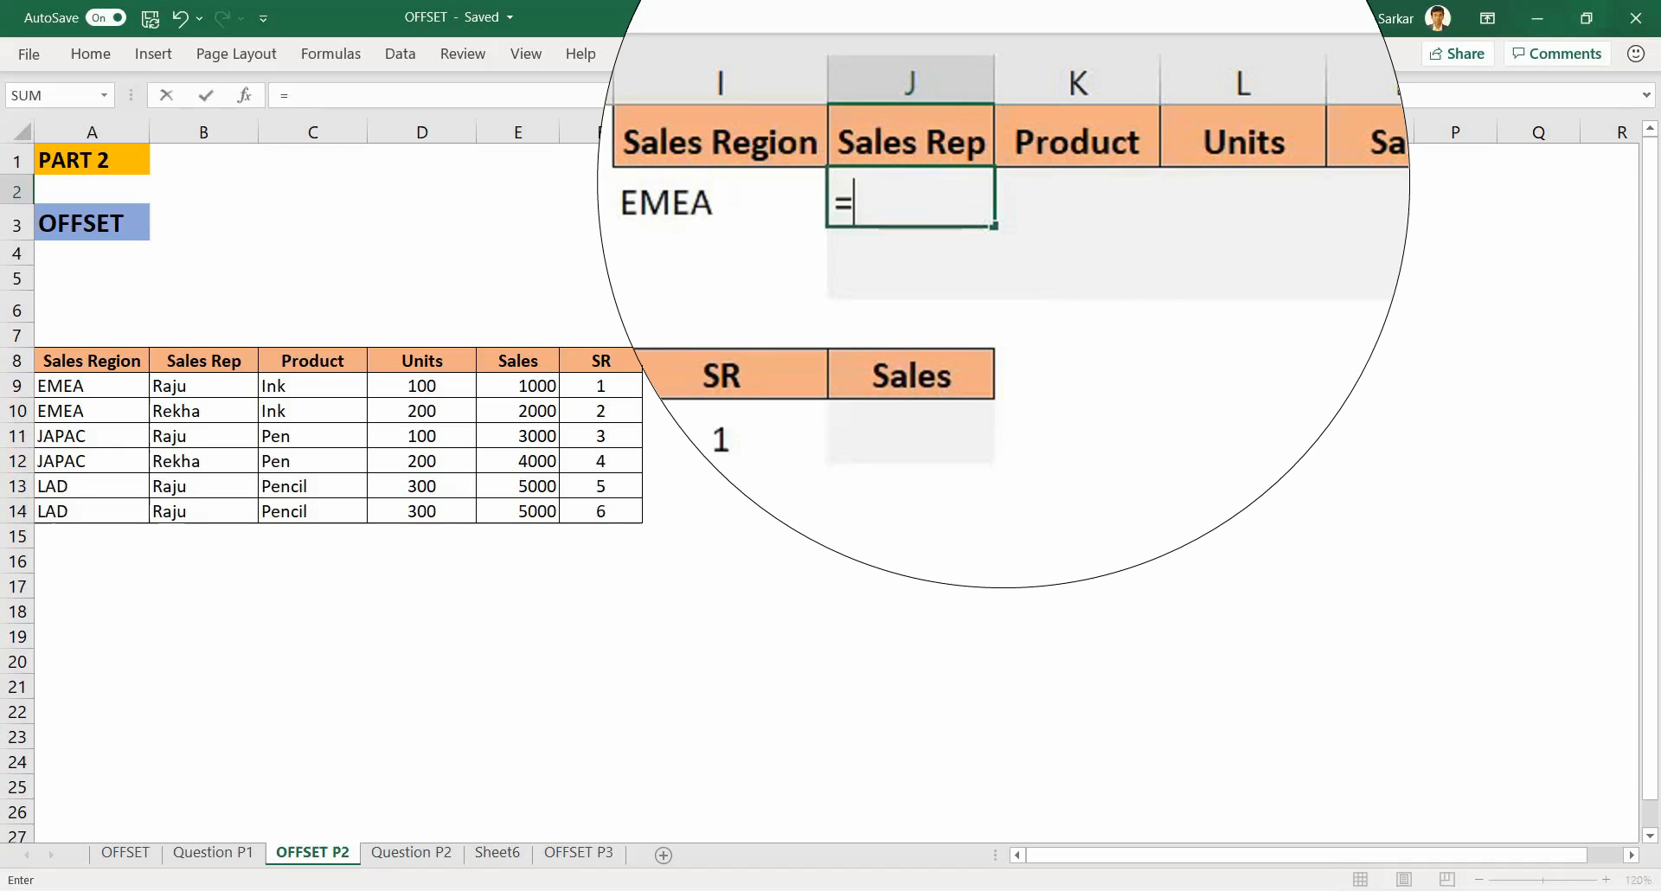
type("mat")
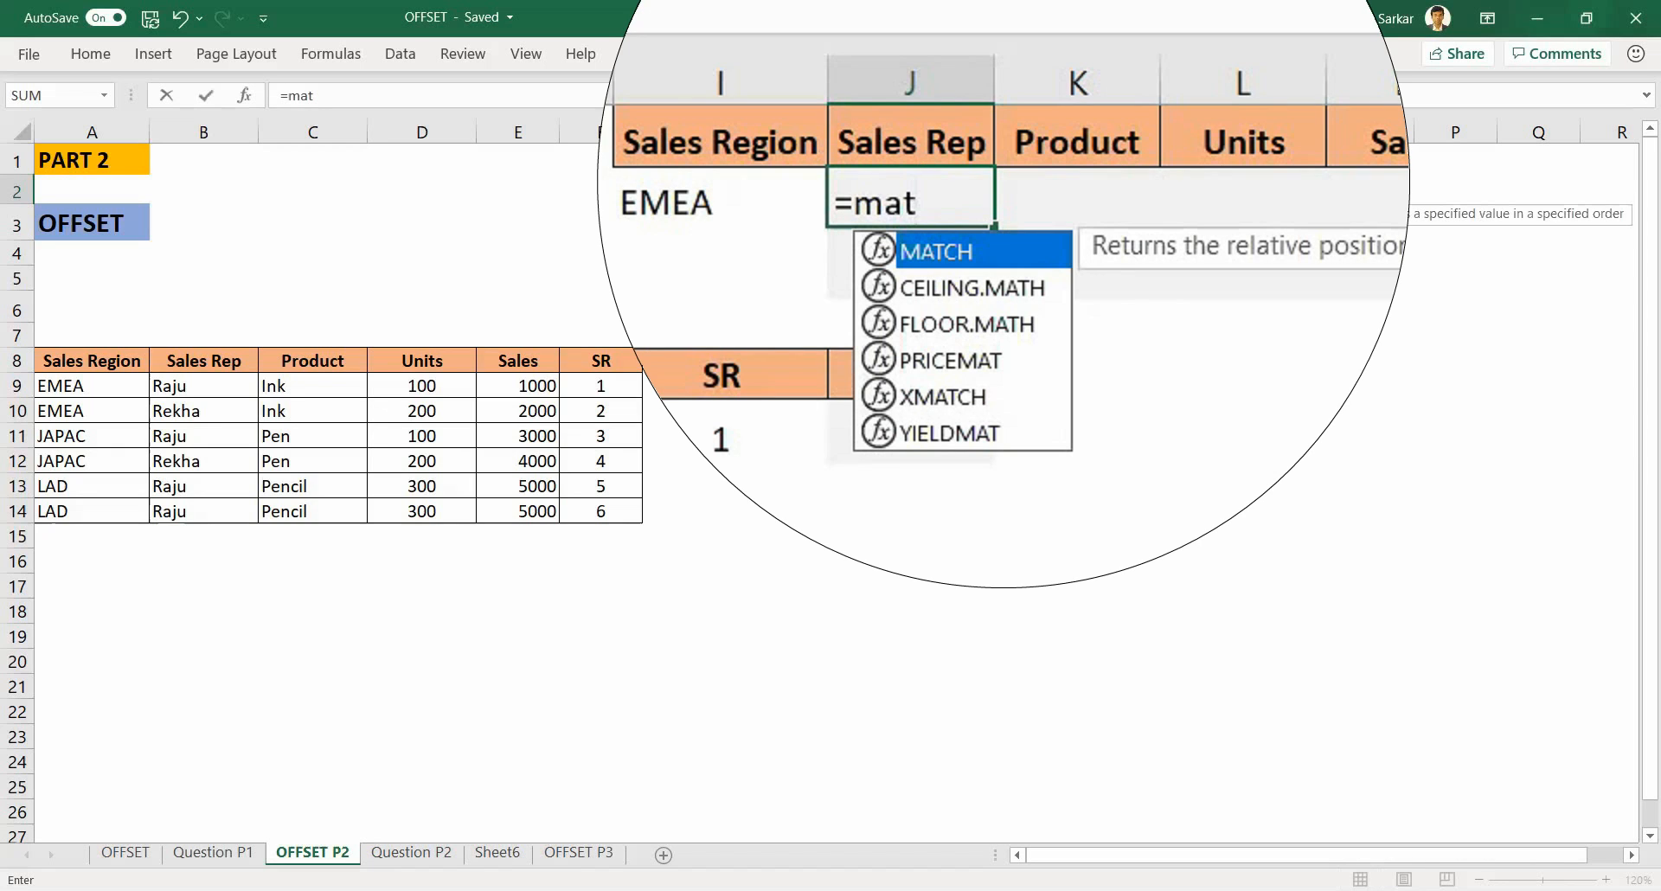
key("Tab")
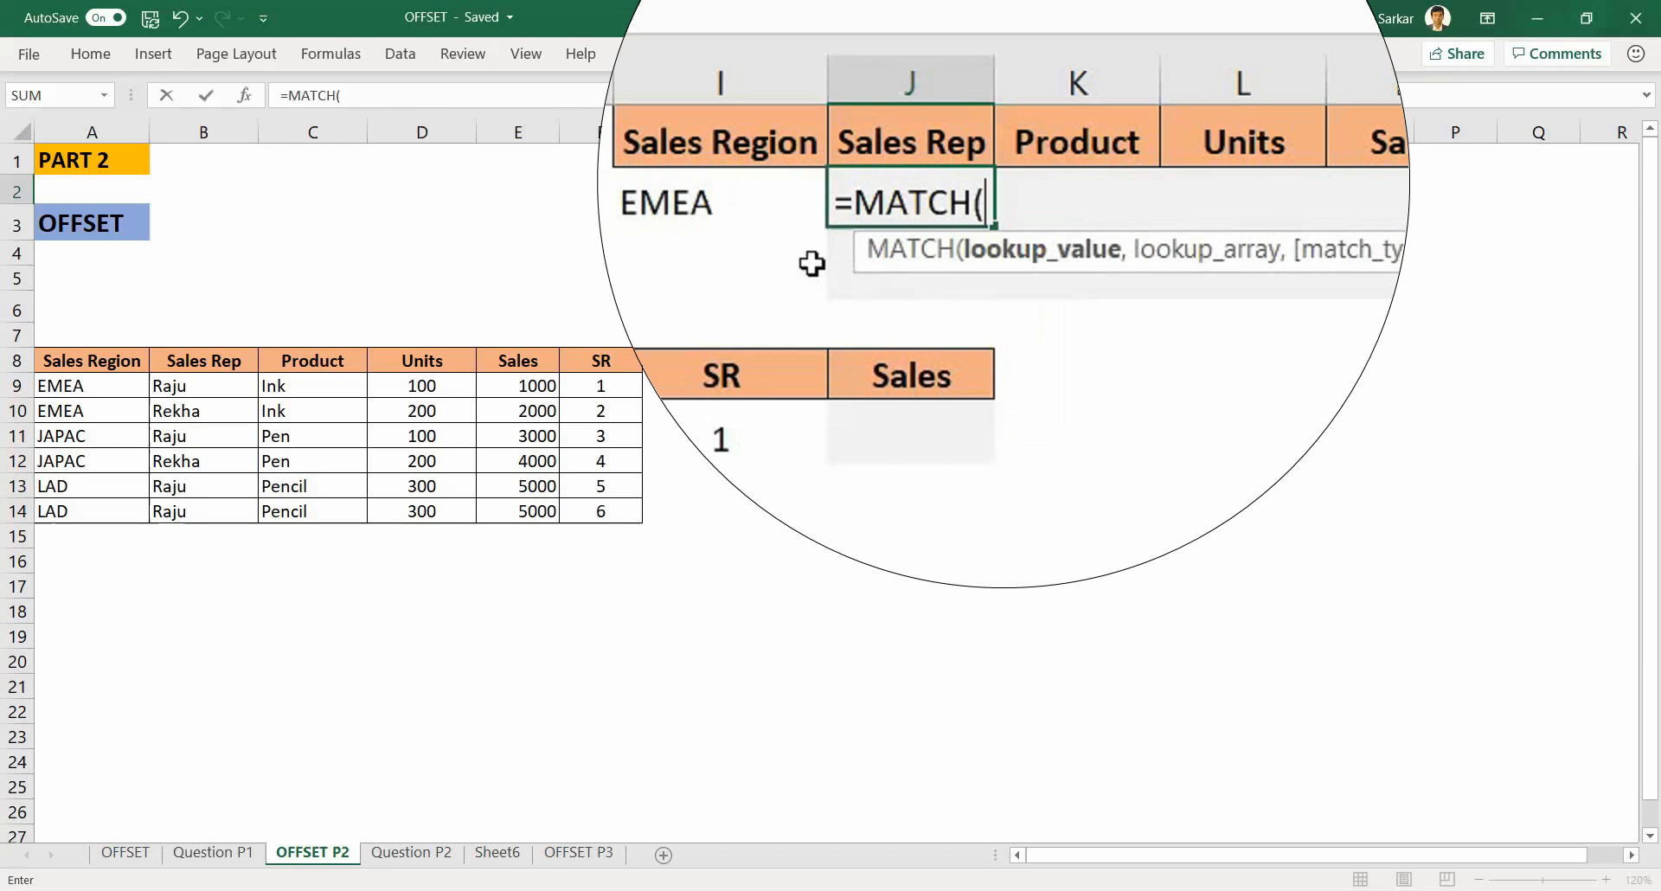
Step: Complete the MATCH formula in J2 to find I2 in the absolute range $A$9:$A$14 with exact match 0
left_click(691, 205)
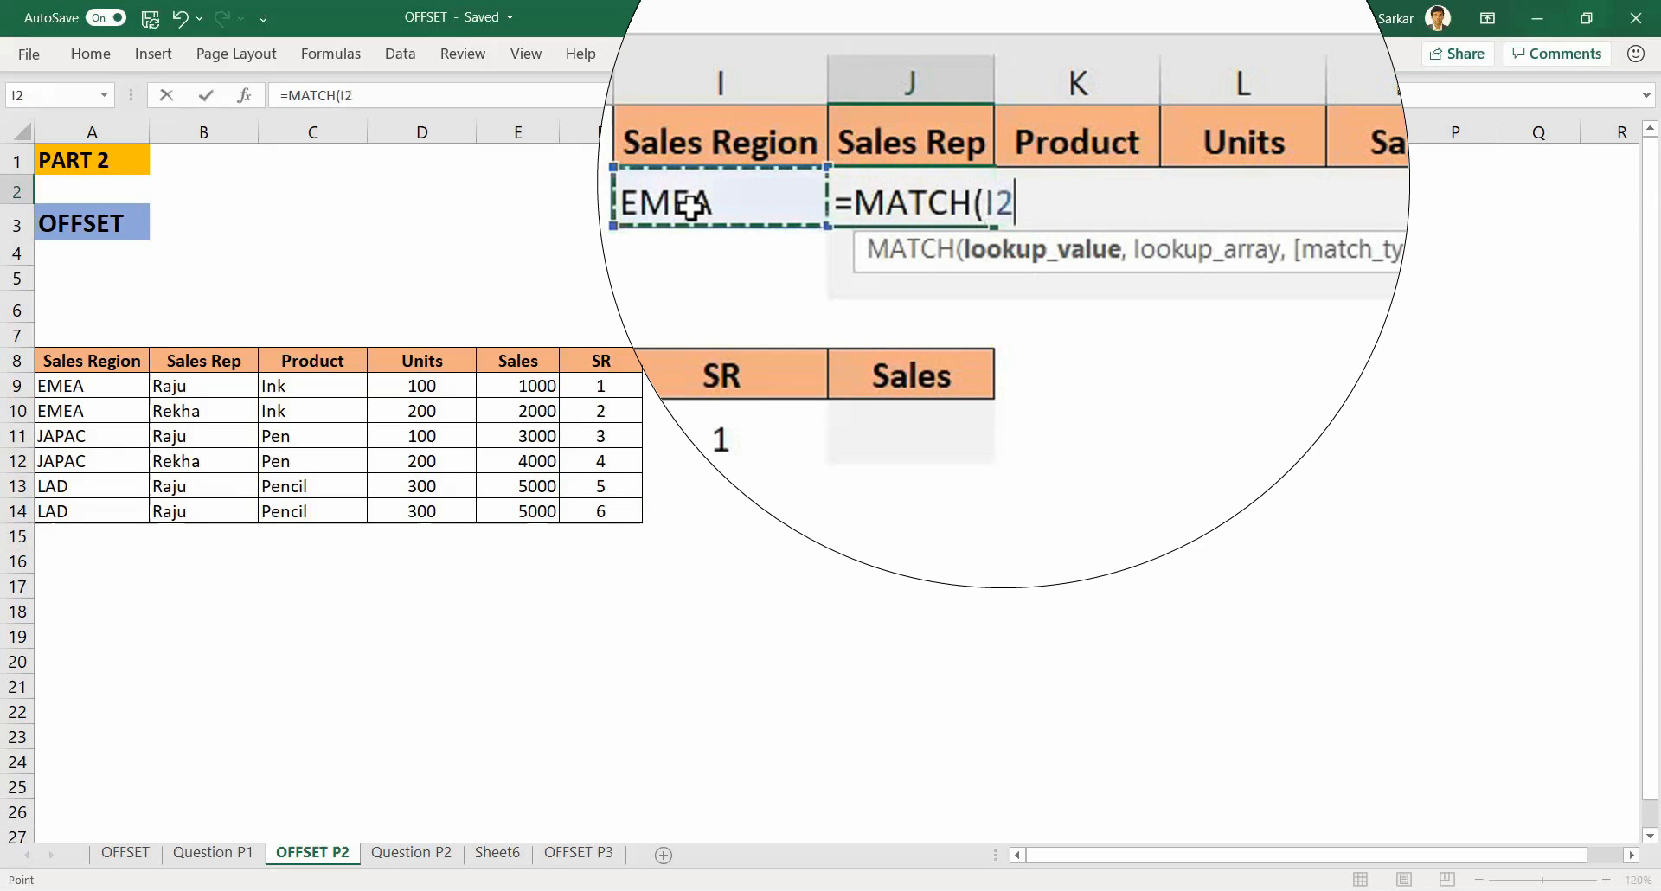
type(",")
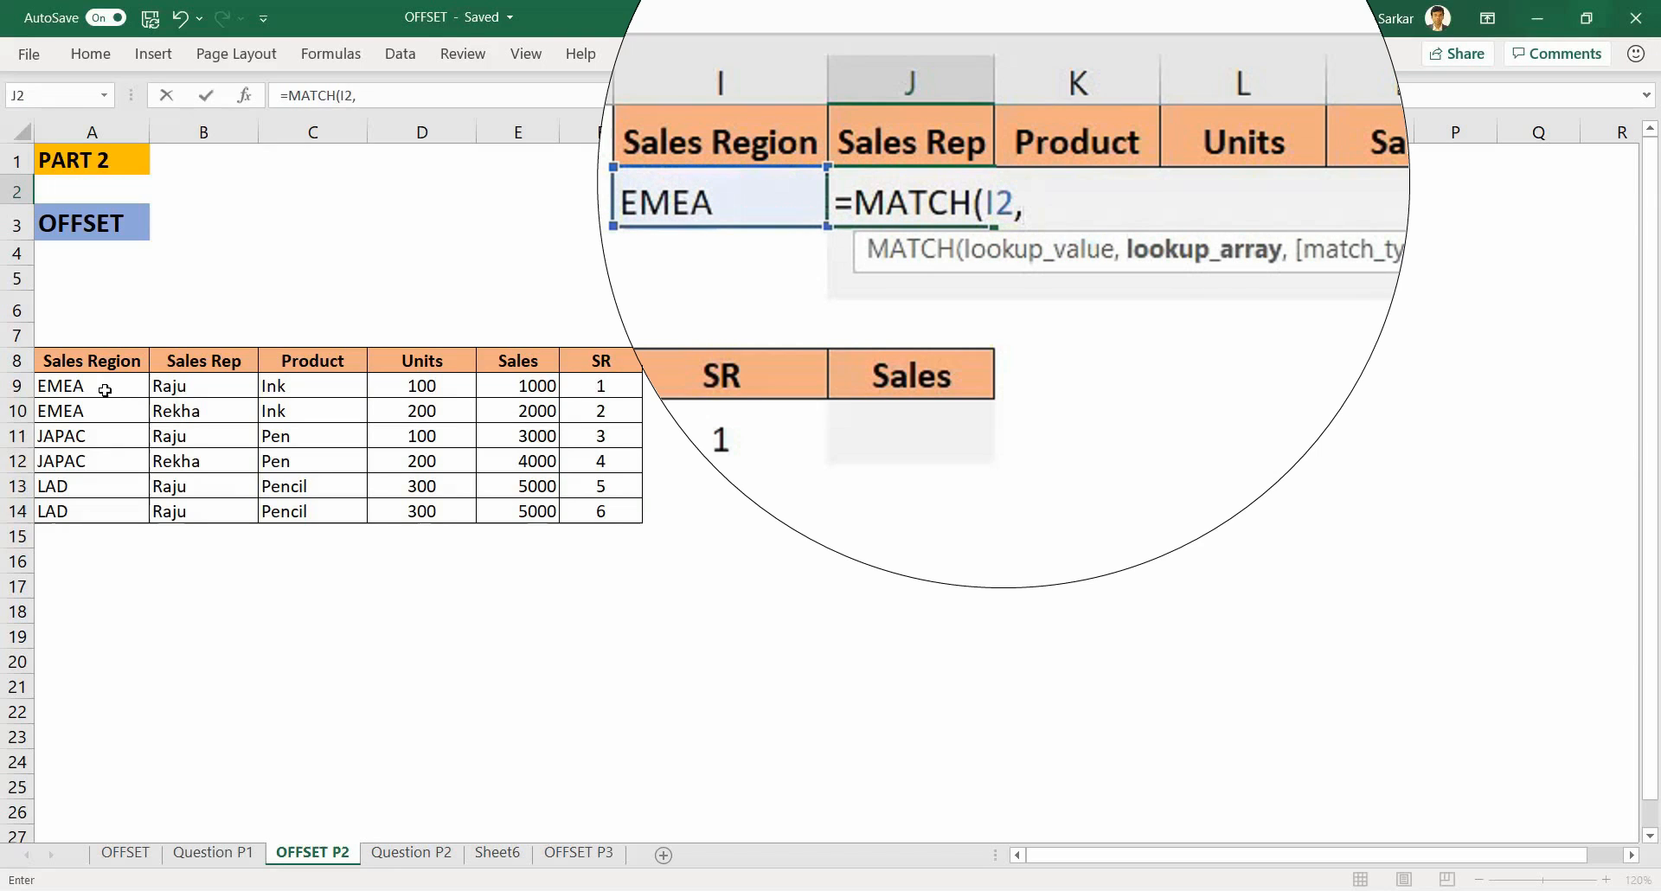
left_click(104, 395)
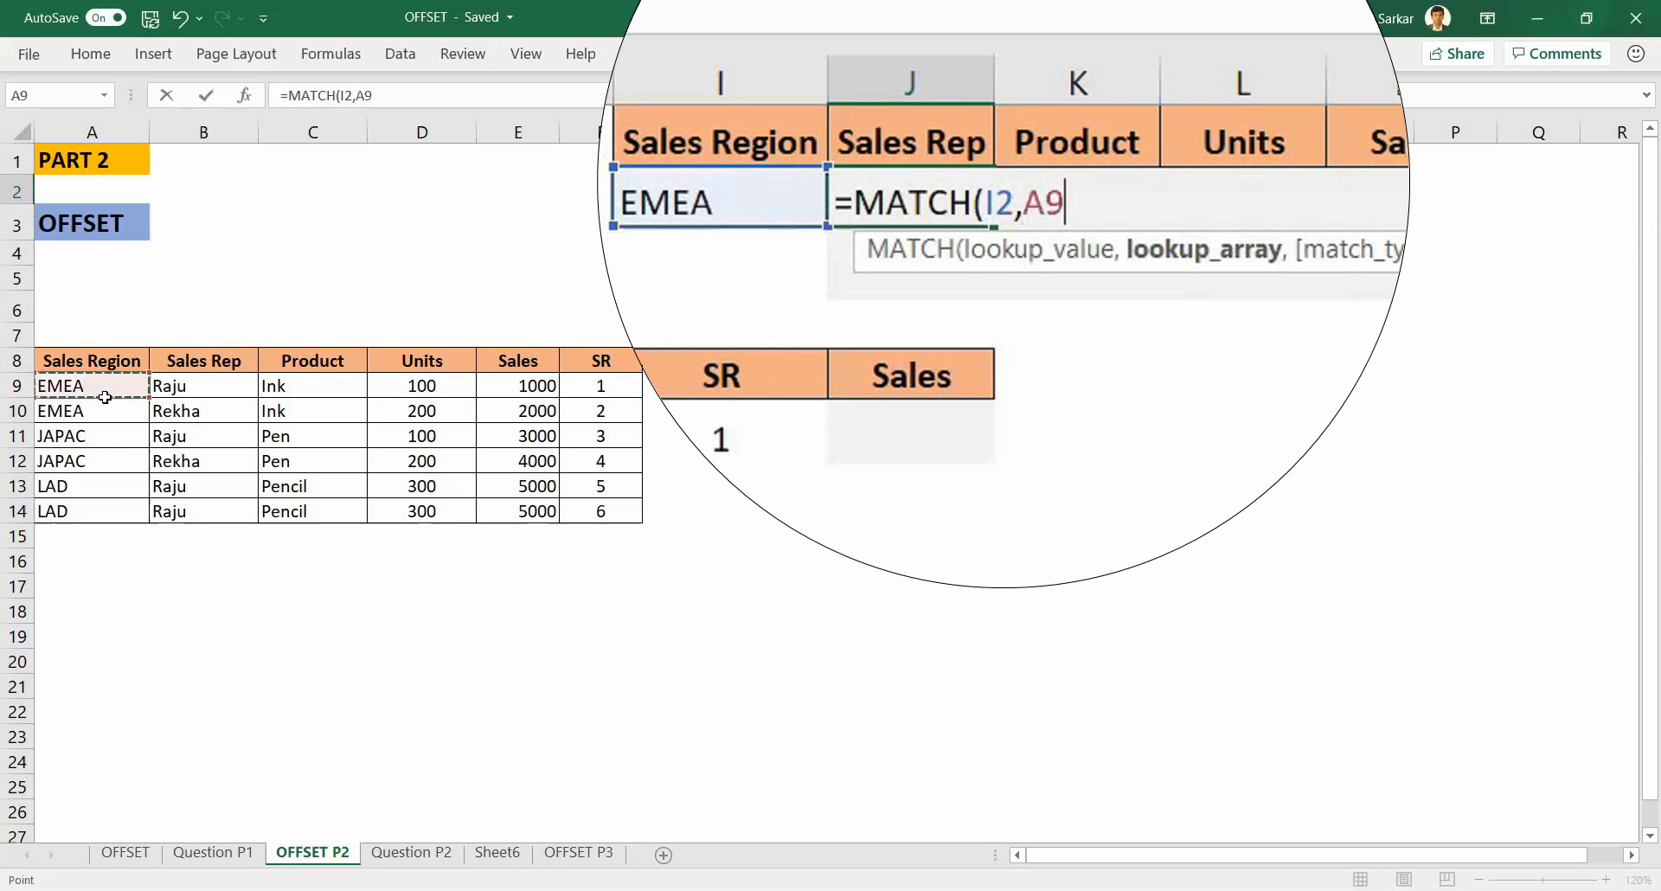
left_click_drag(105, 397, 101, 509)
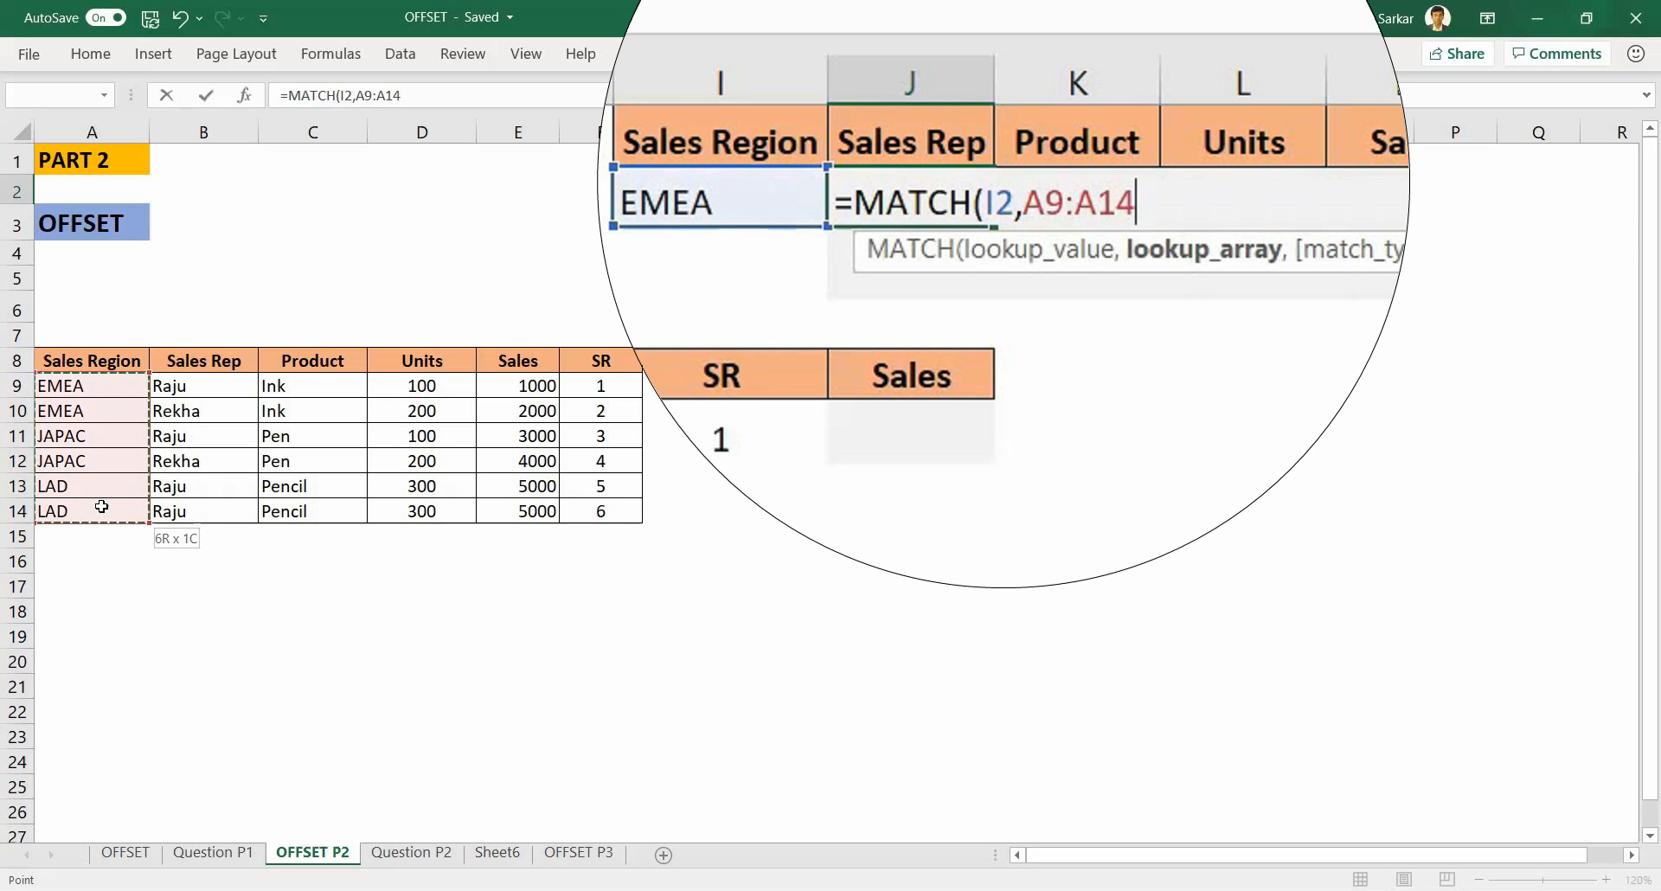
key("F4")
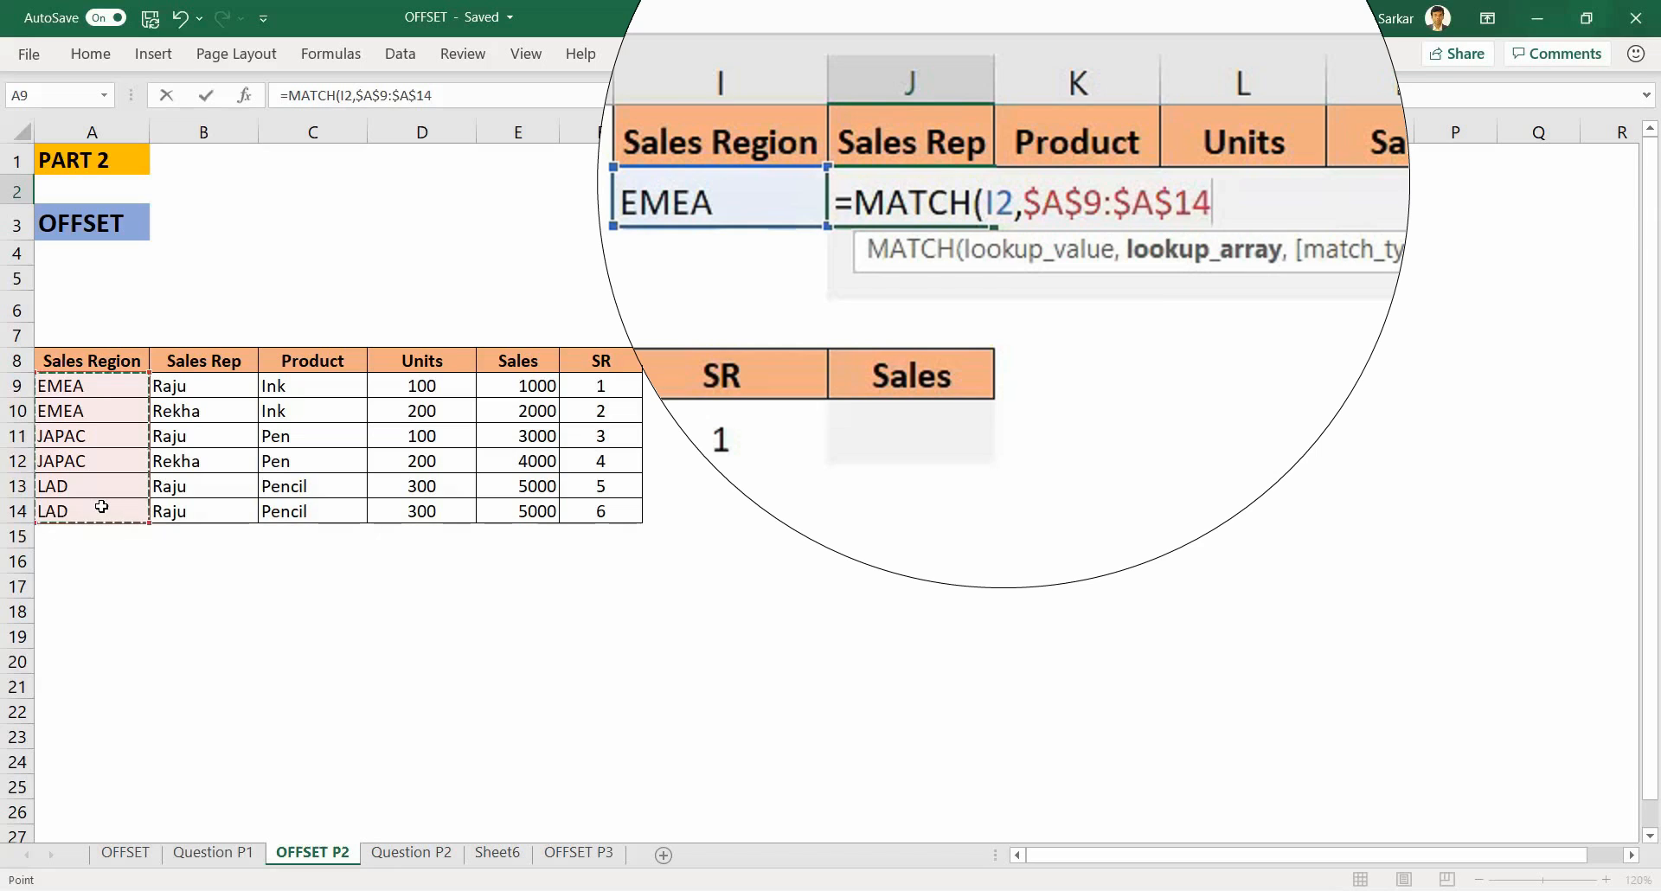
type(",0")
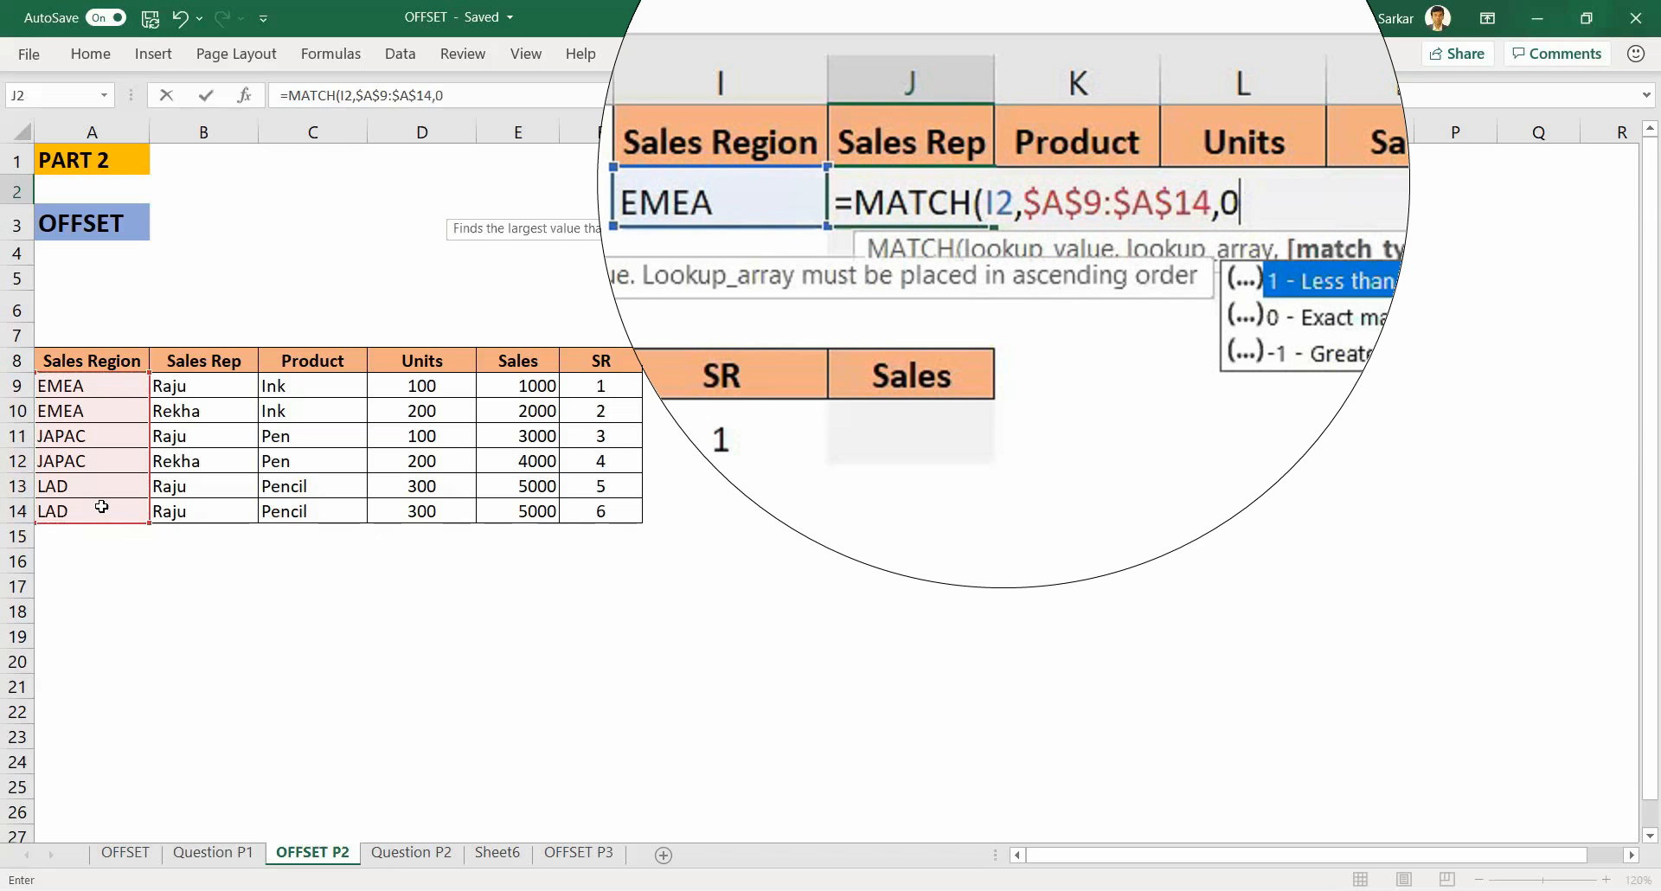
type(")")
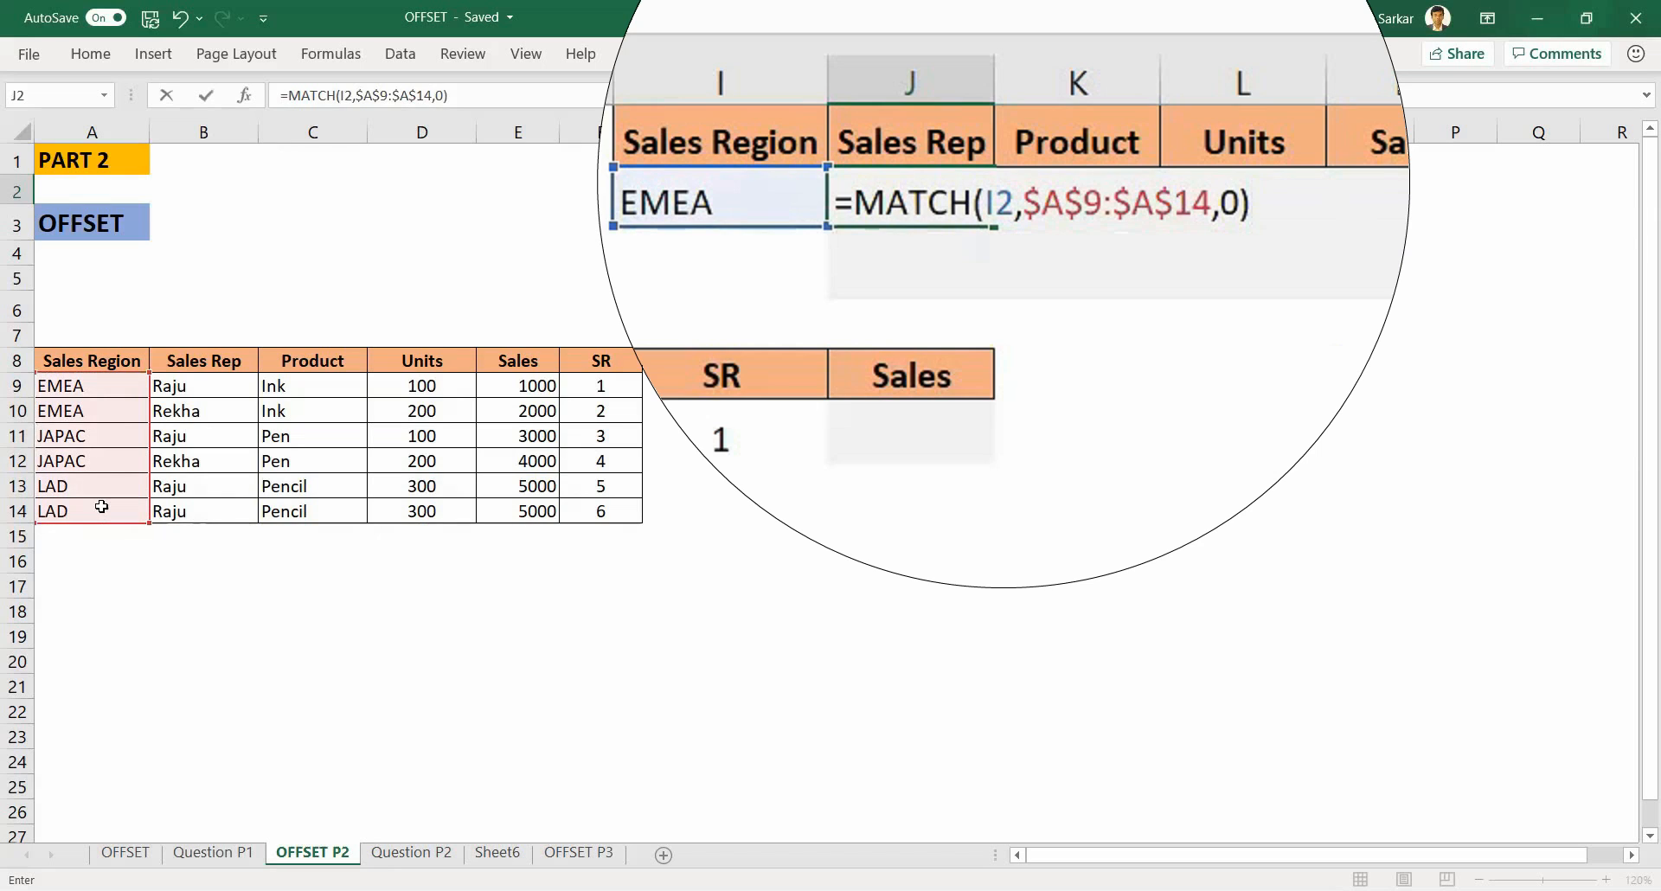
key("Return")
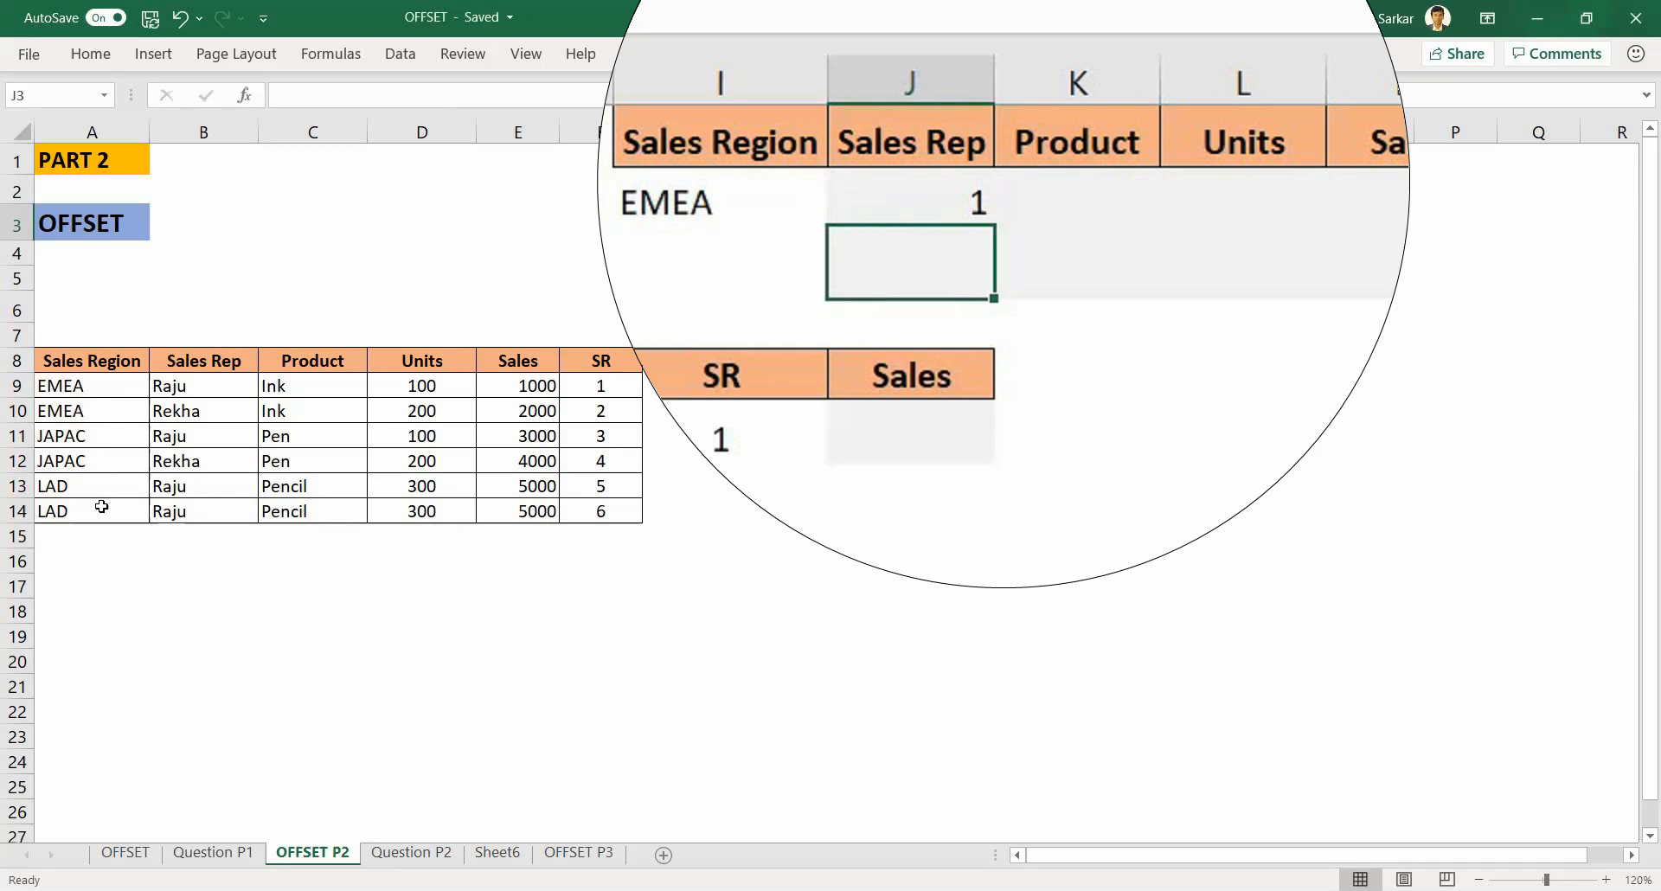
Step: Wrap the MATCH formula in OFFSET, using A8 as reference, MATCH as rows and 1 as columns
key("Up")
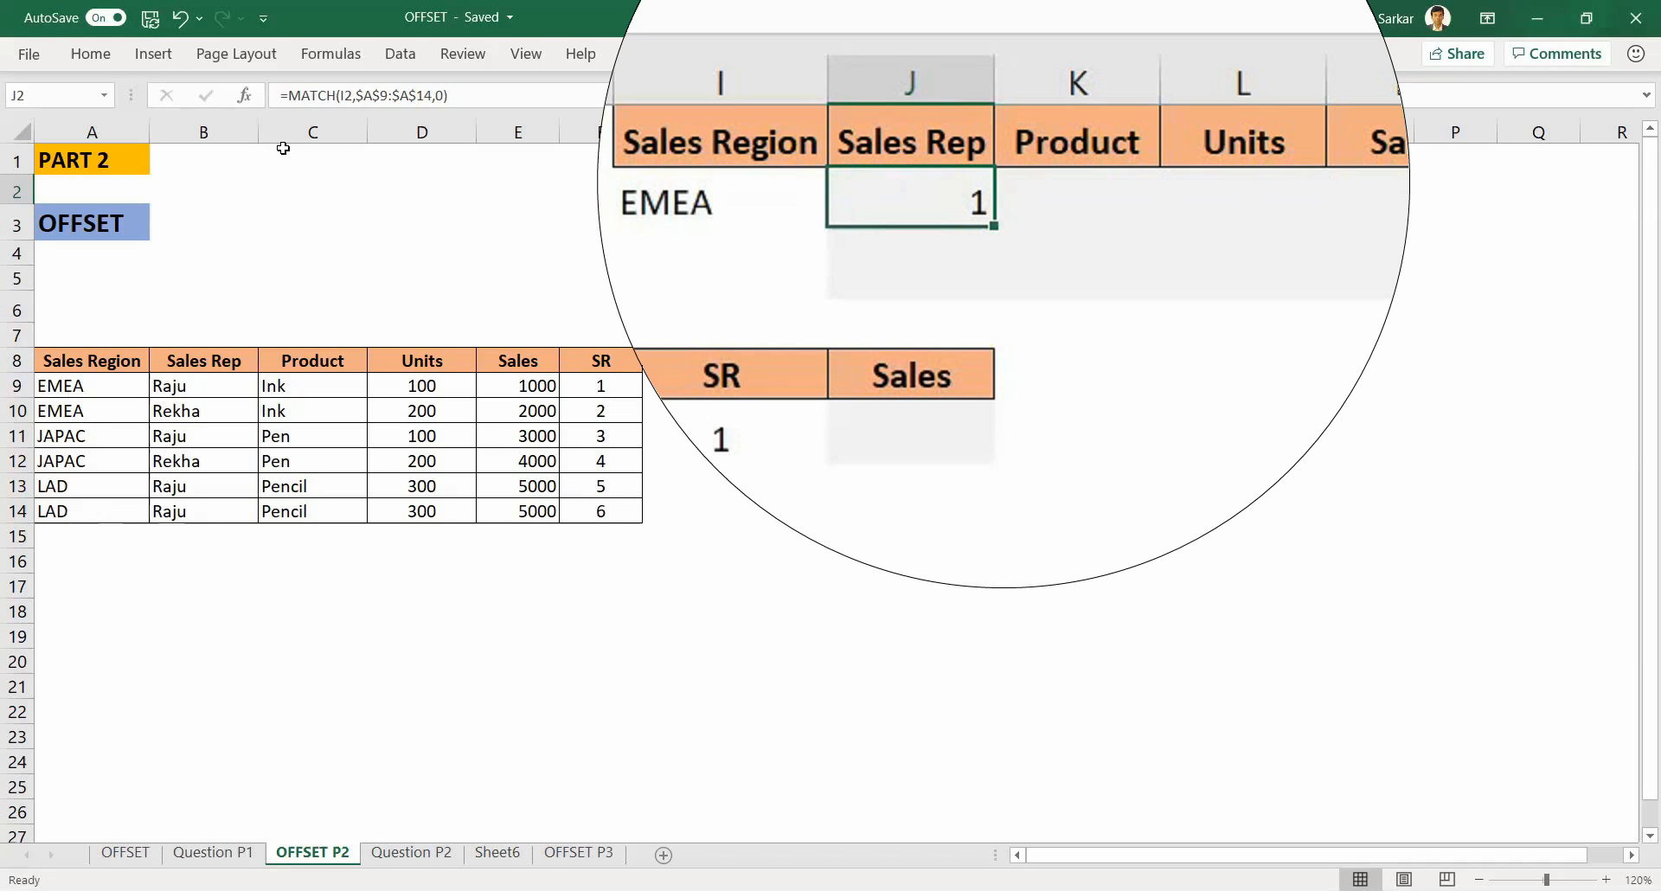
left_click(291, 95)
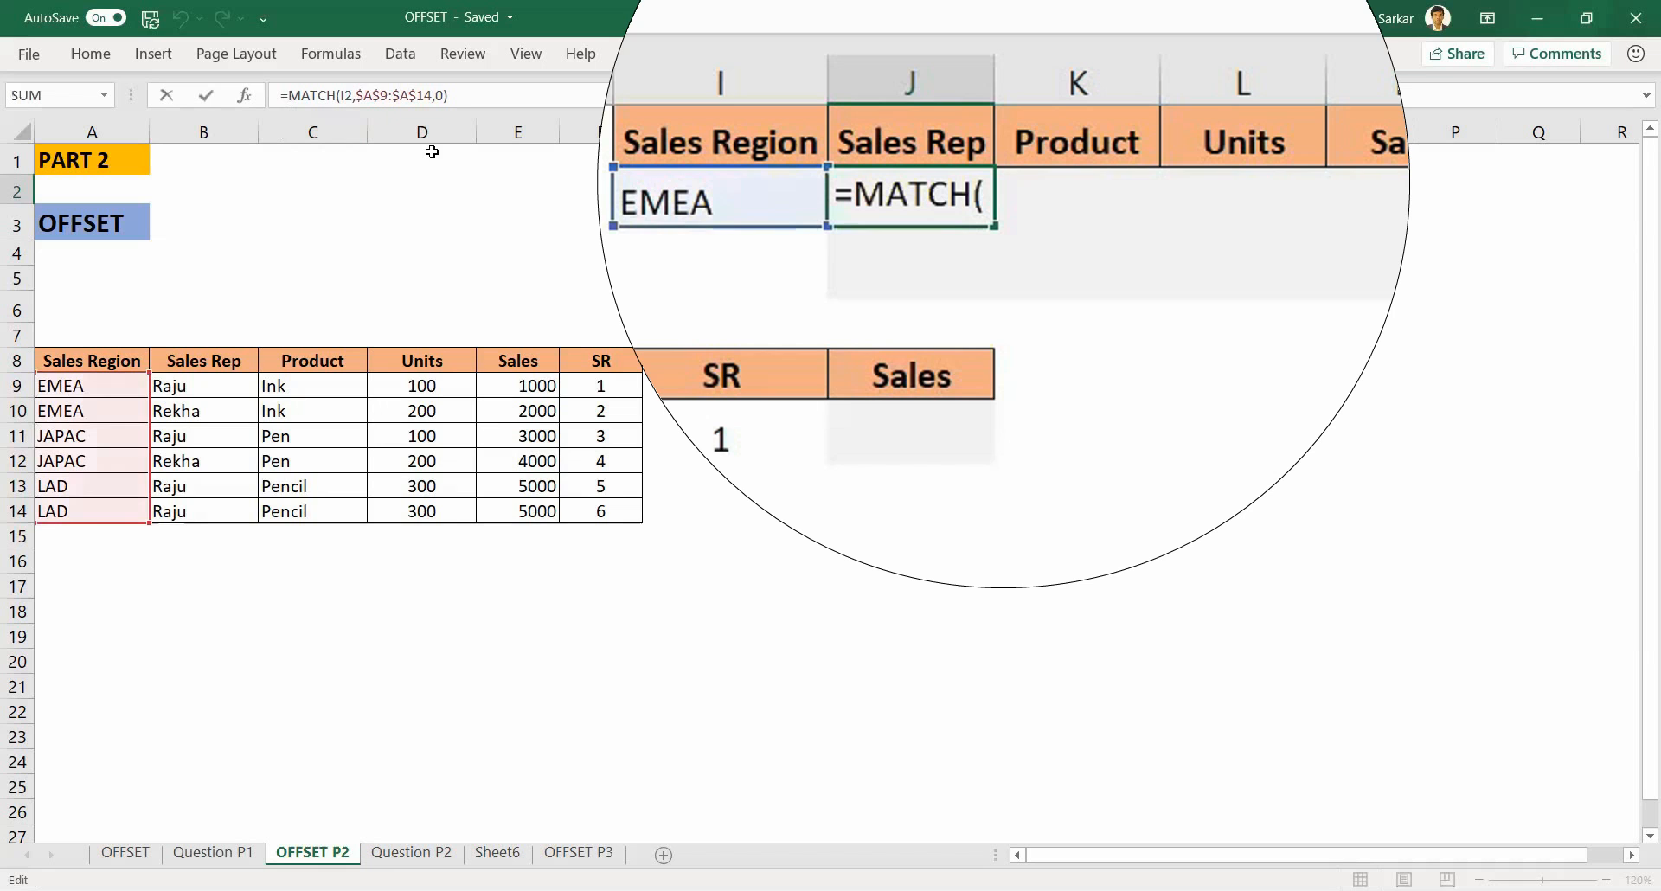
type("o")
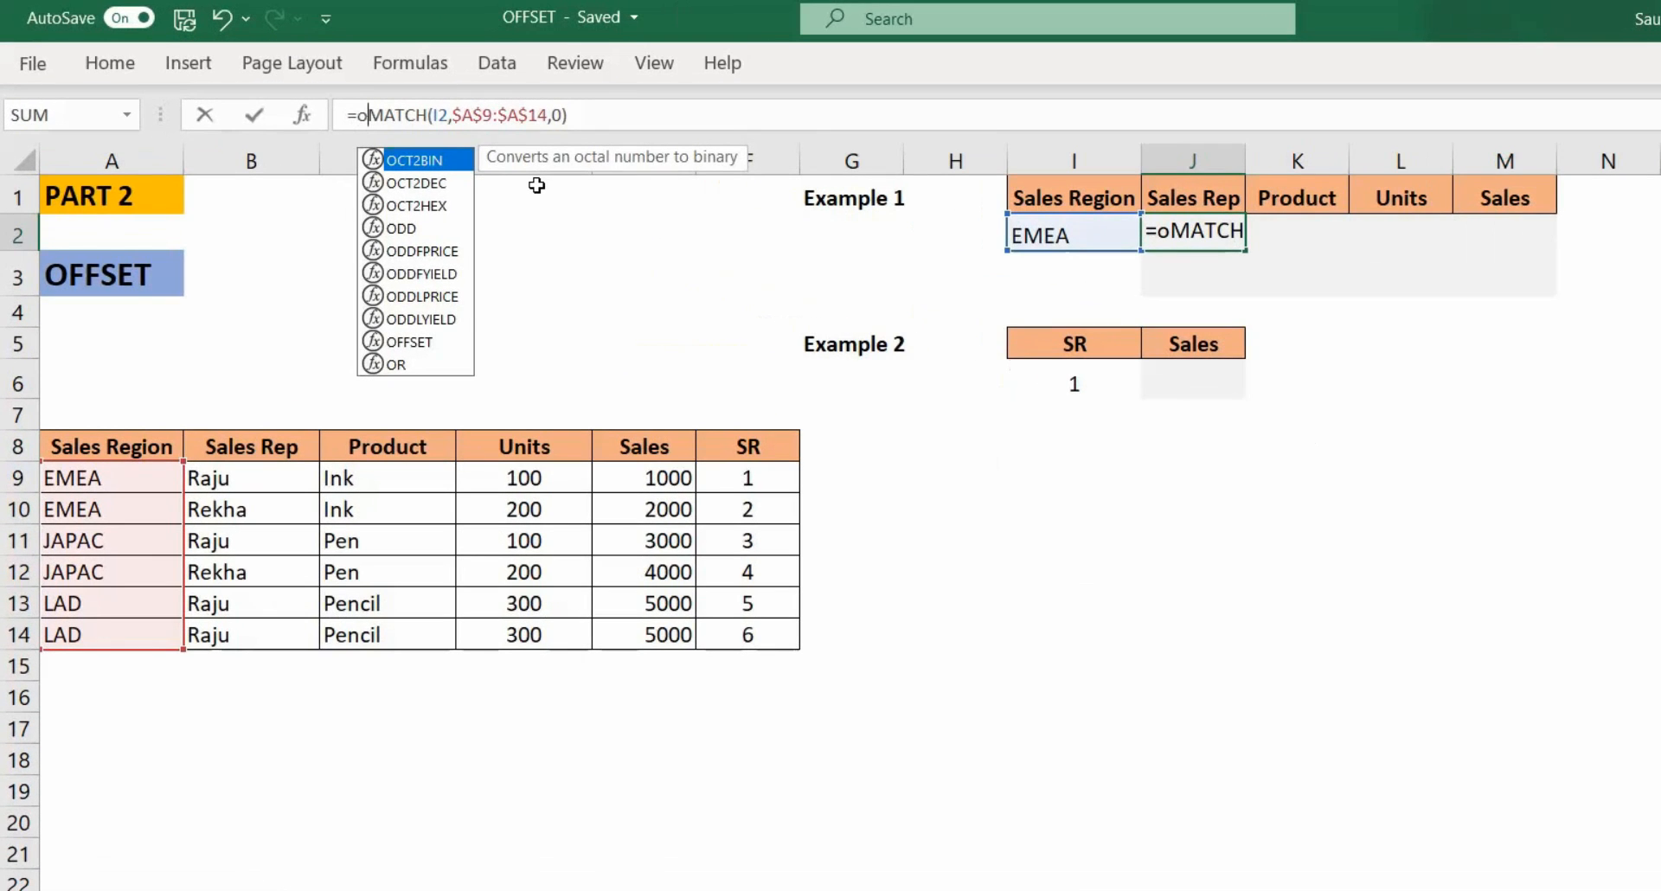
type("ff")
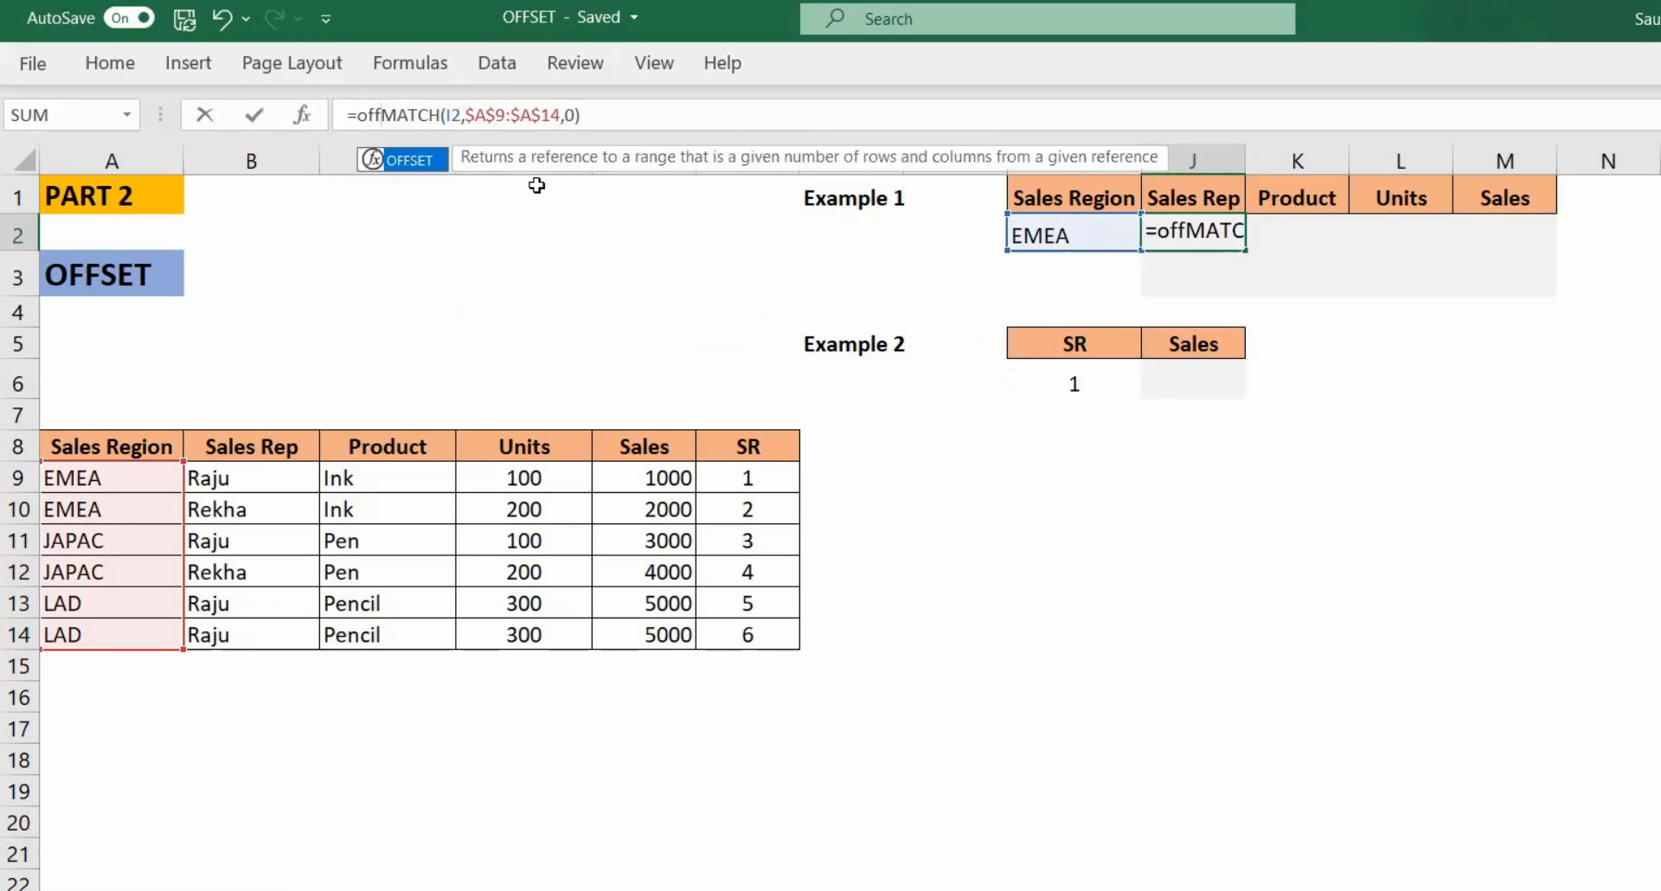
key("Tab")
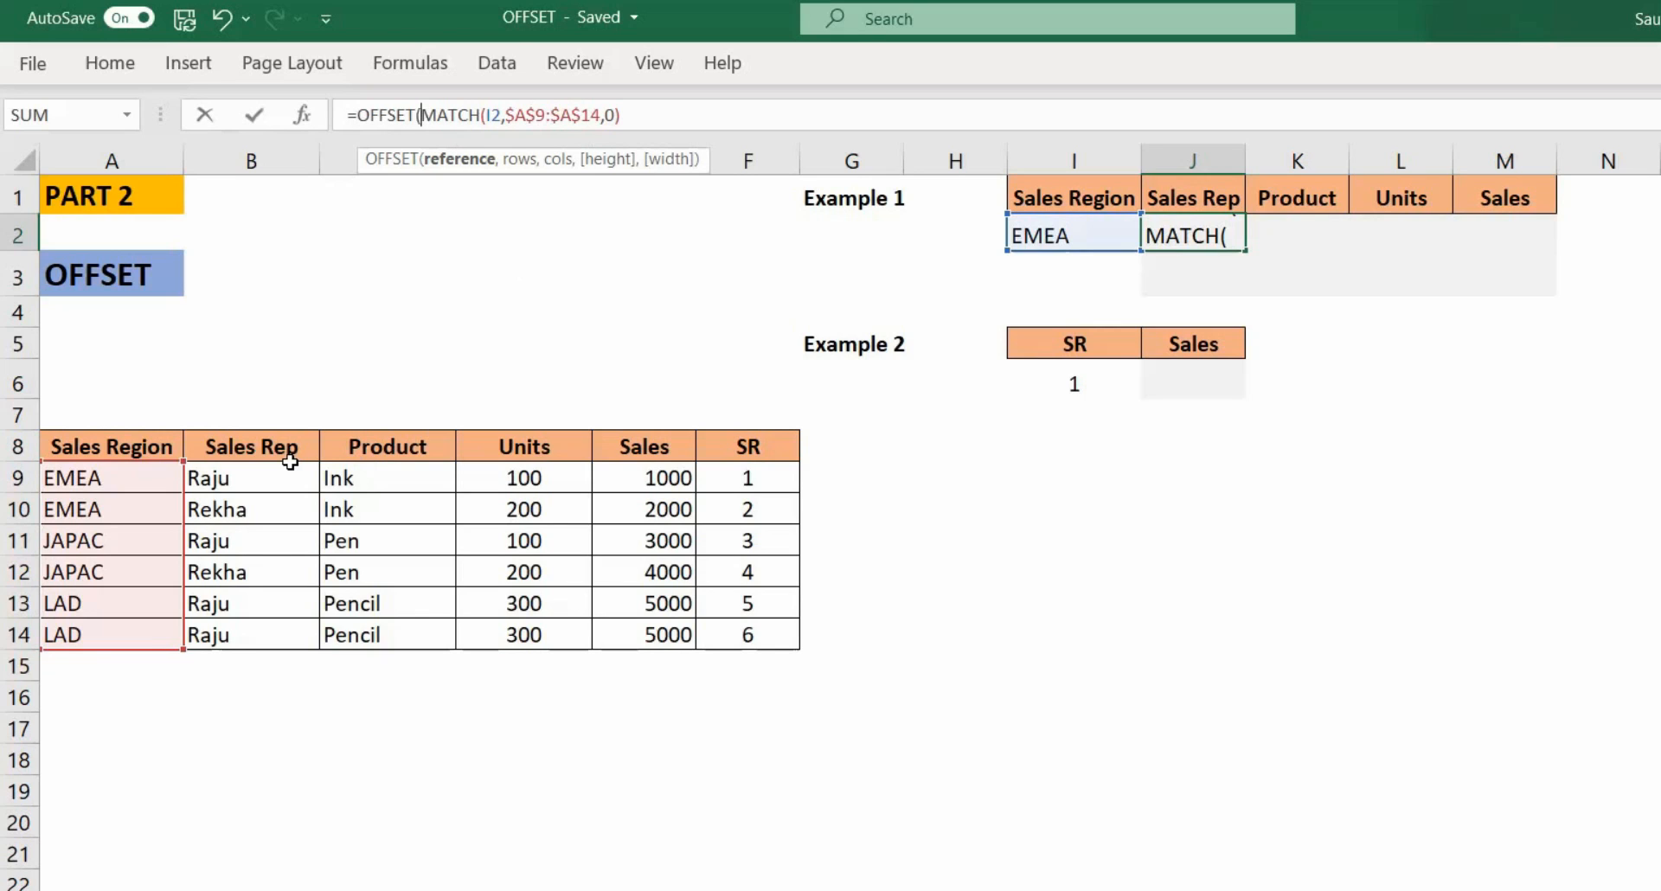
left_click(90, 449)
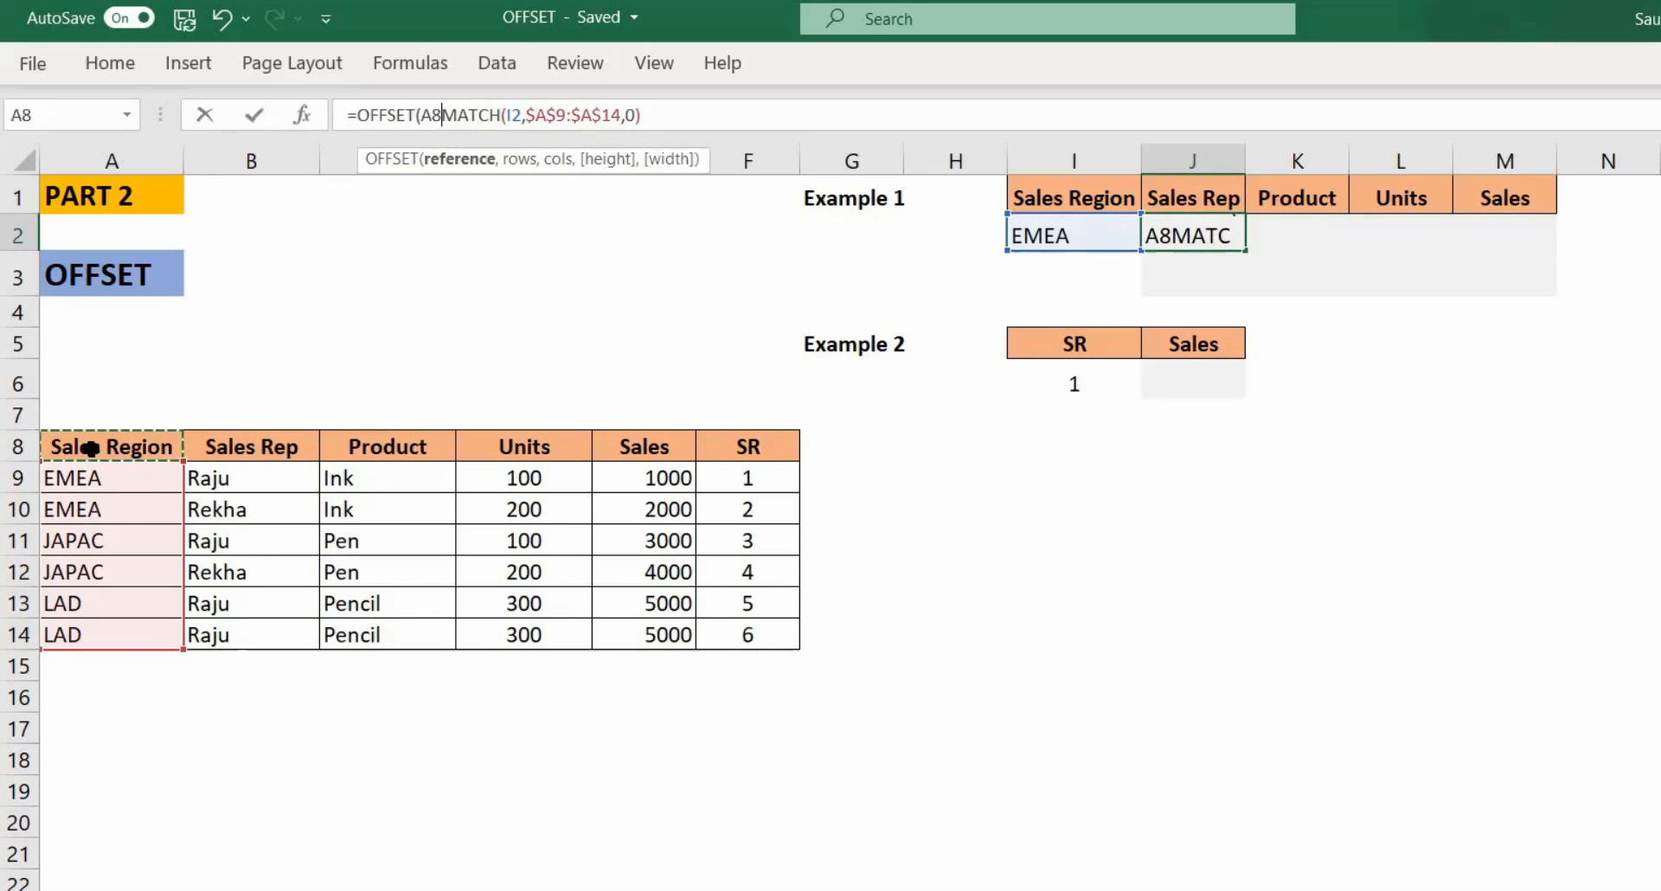
type(",")
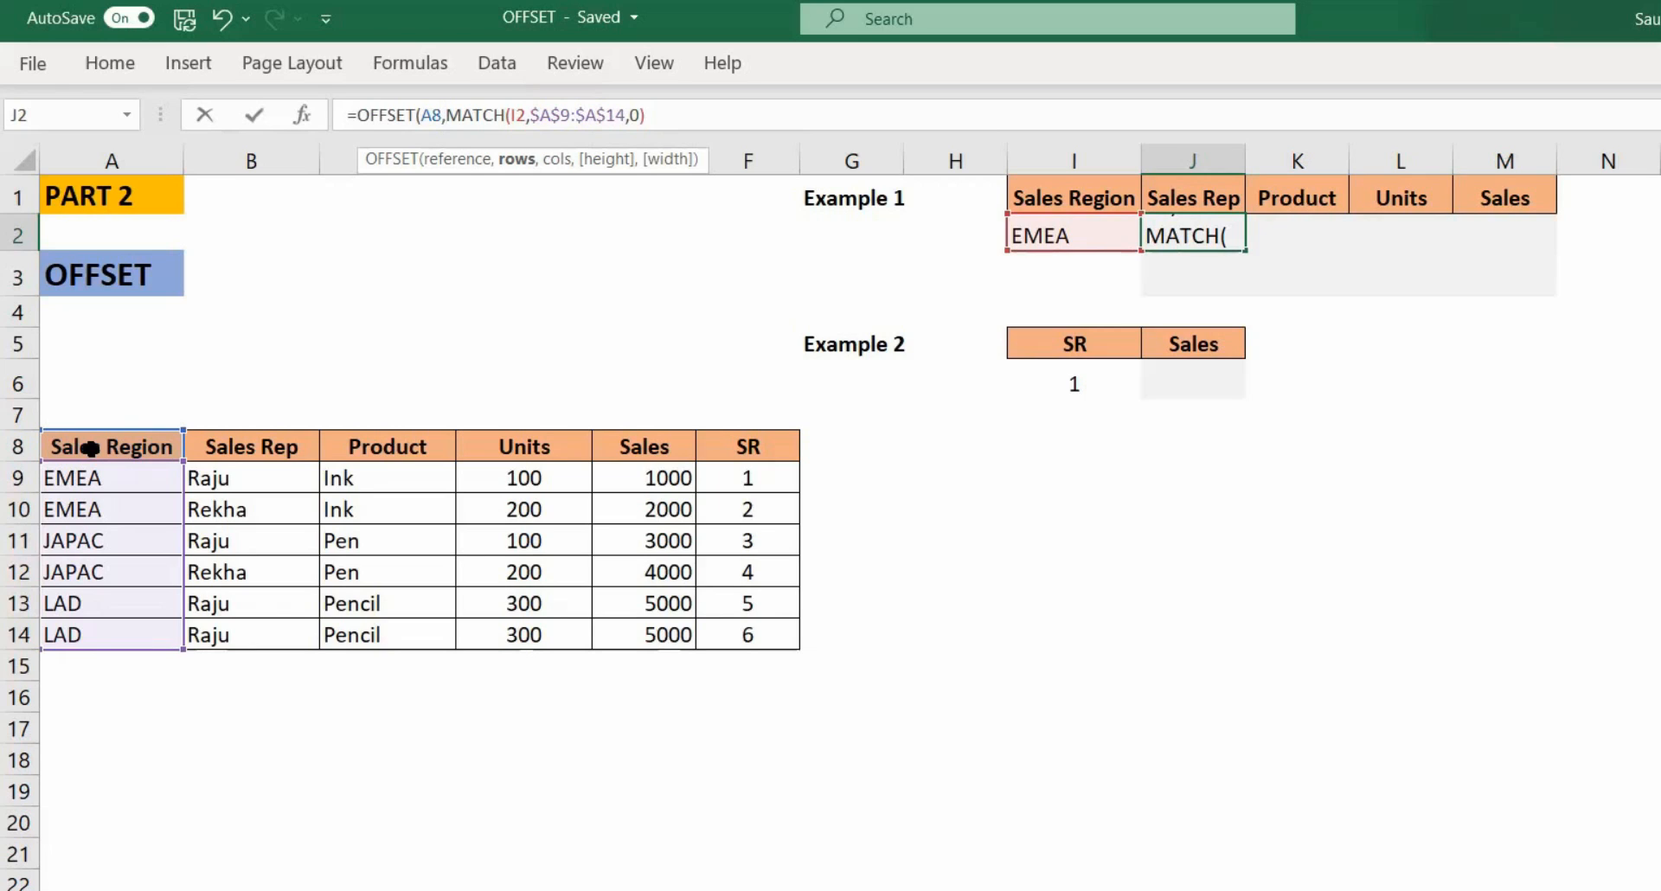
left_click(672, 114)
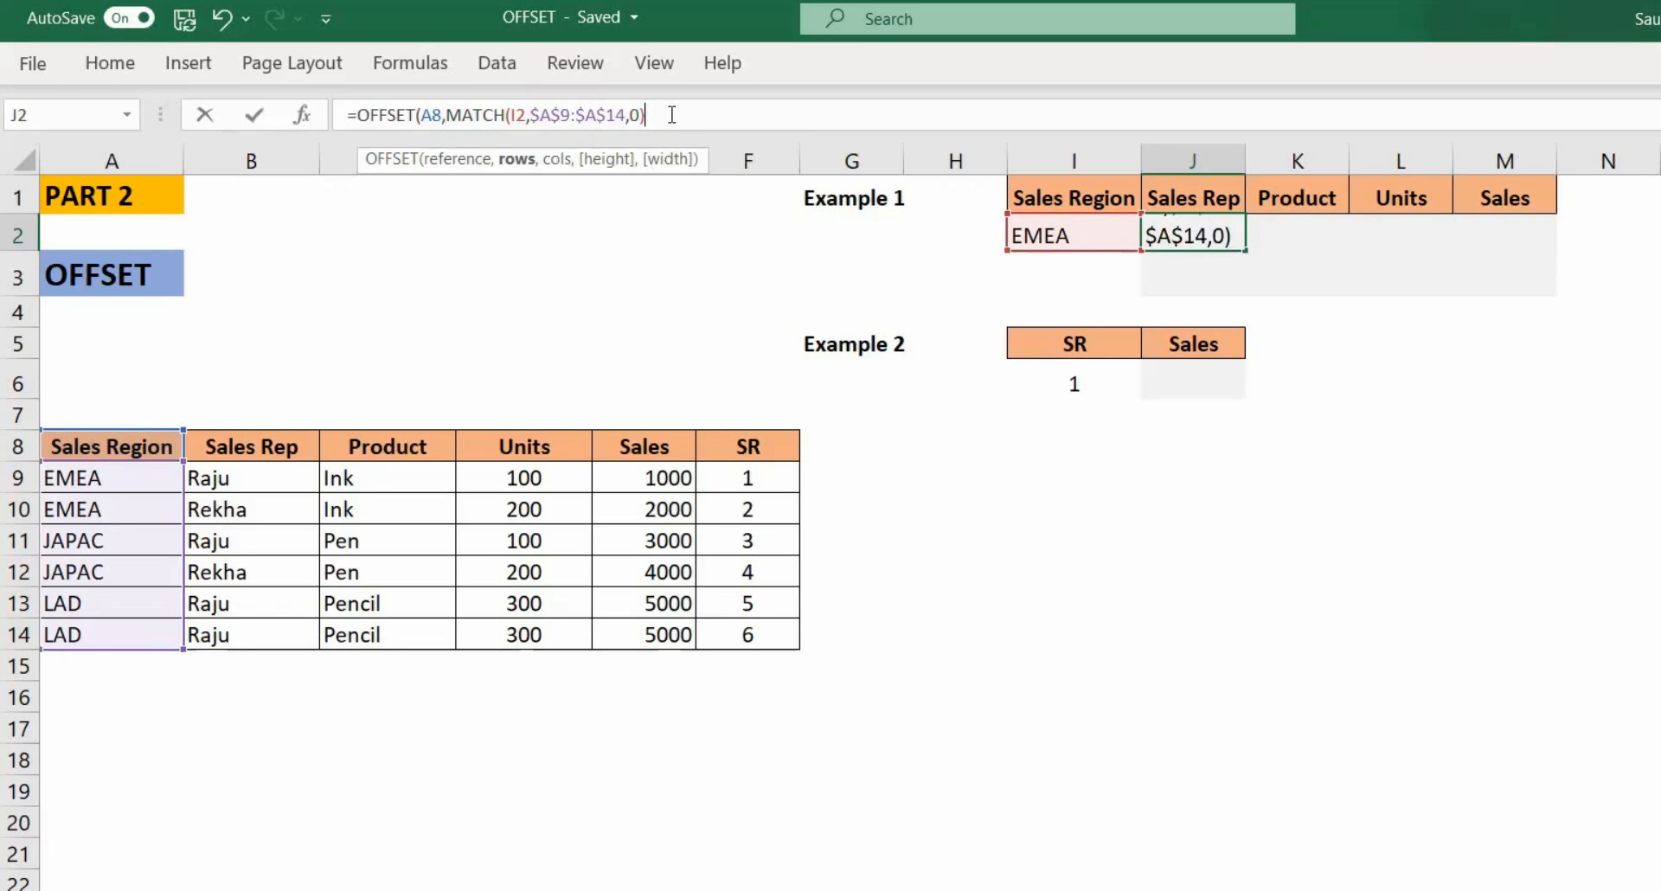
type(",")
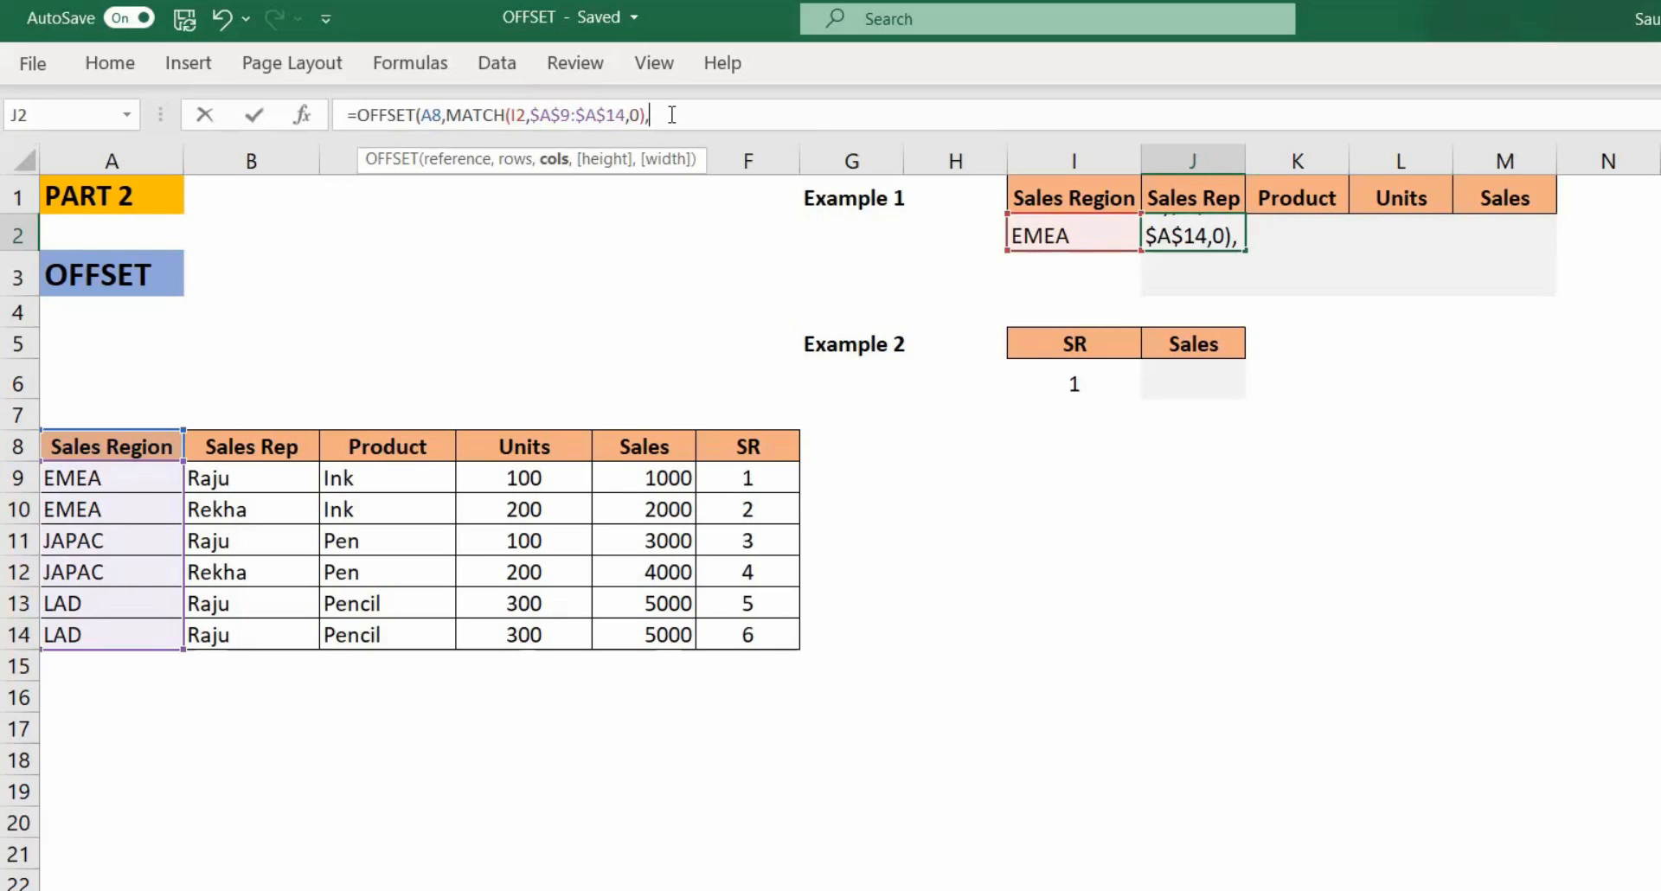
type("1,")
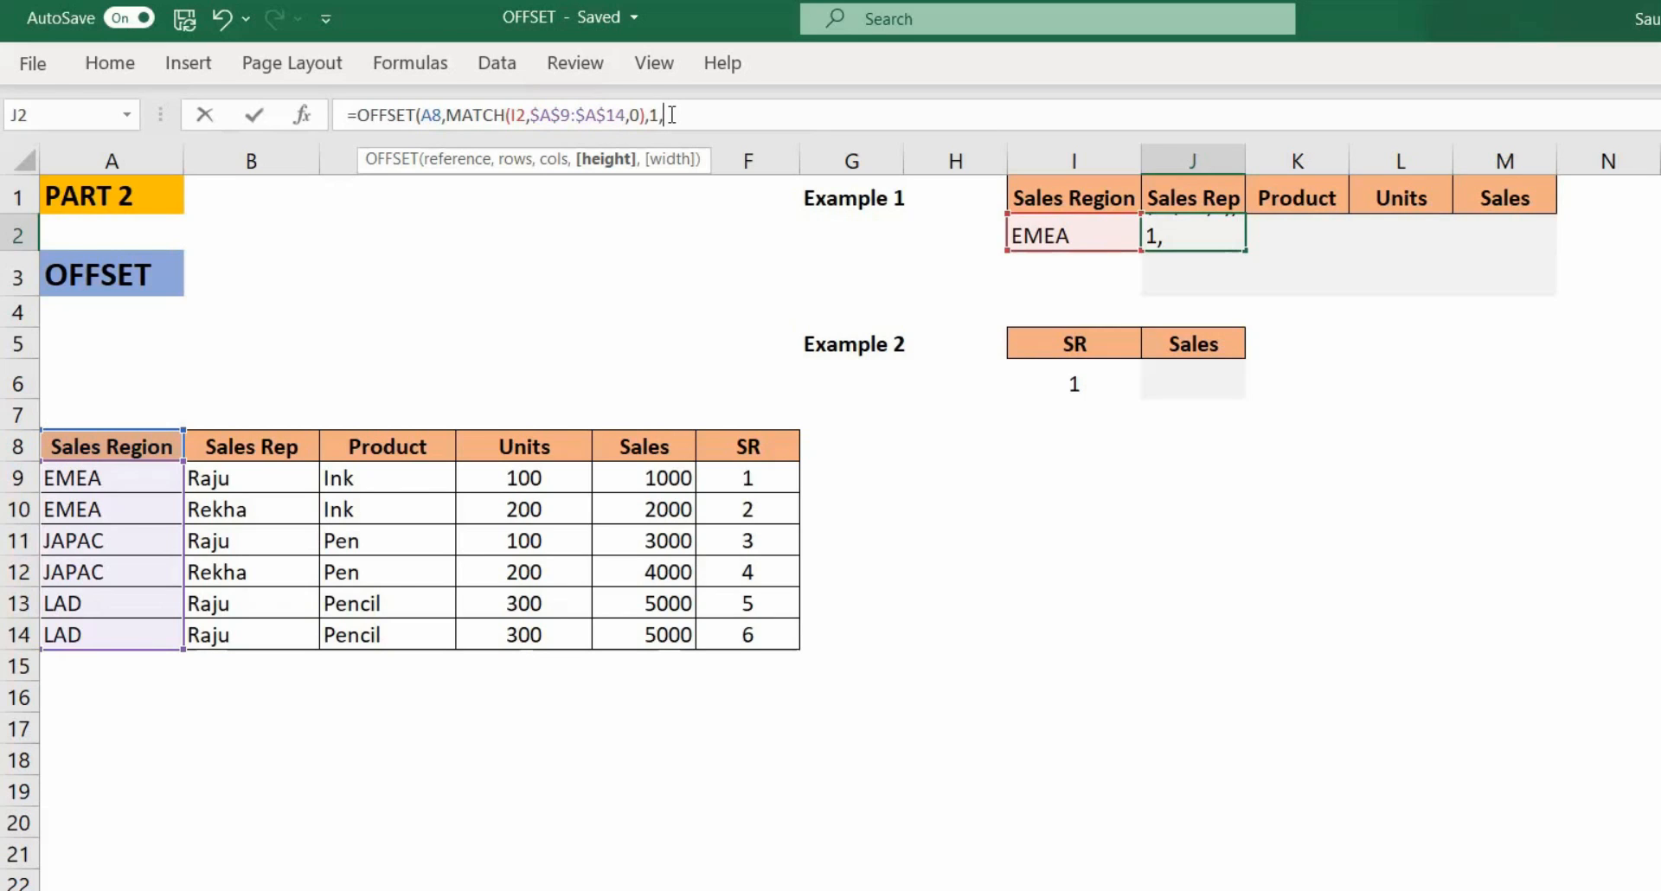
type("=co")
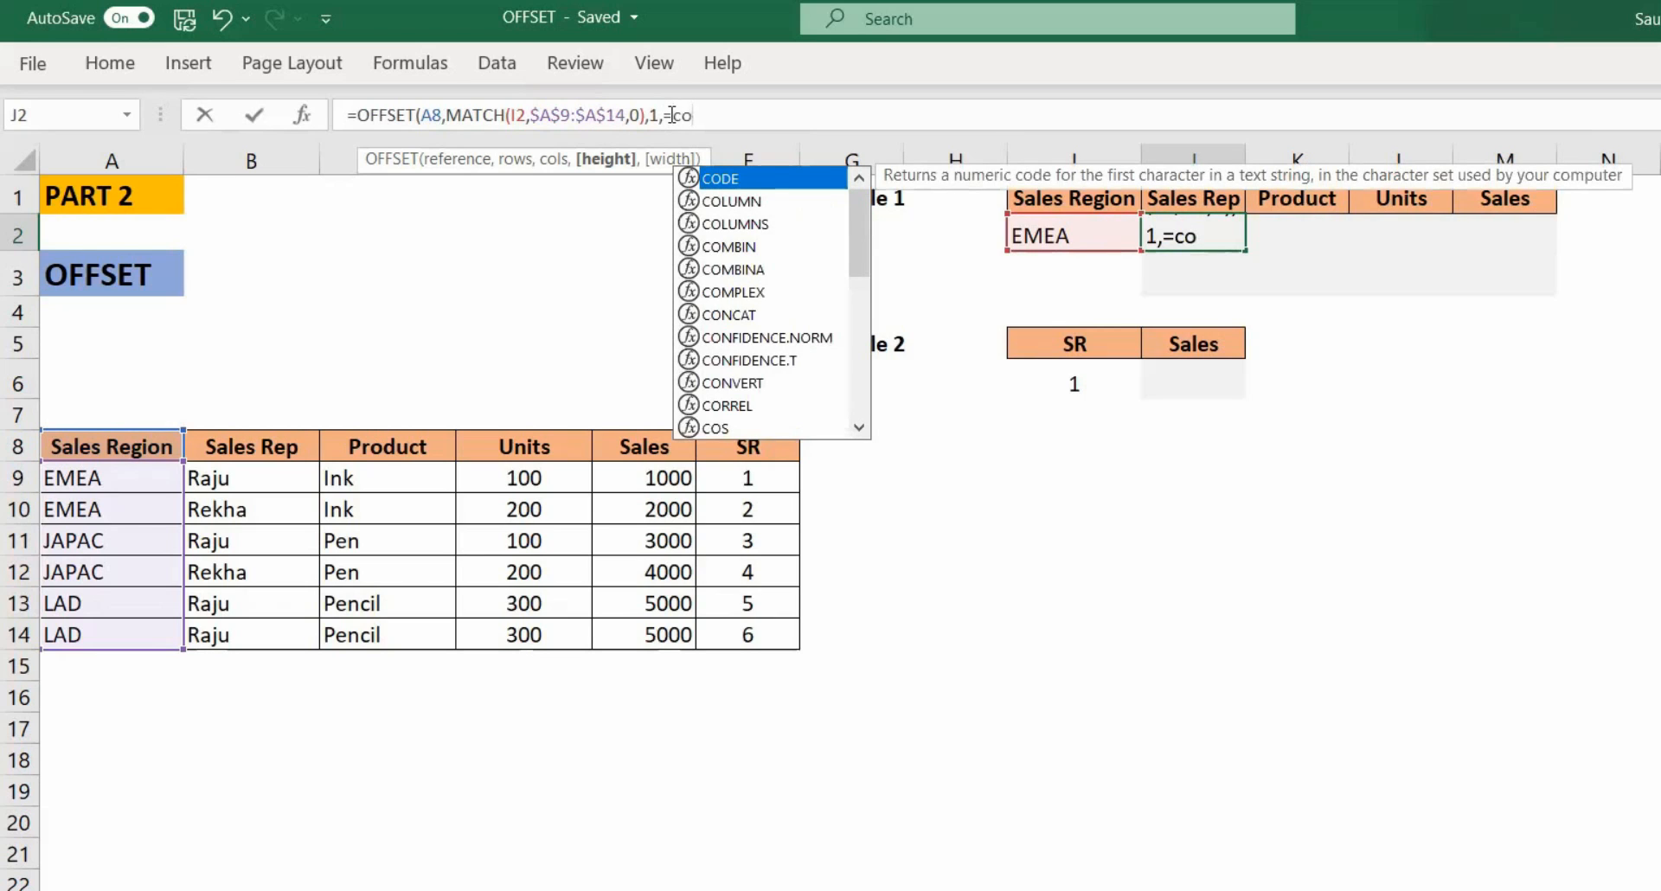
key("BackSpace")
key("BackSpace")
key("BackSpace")
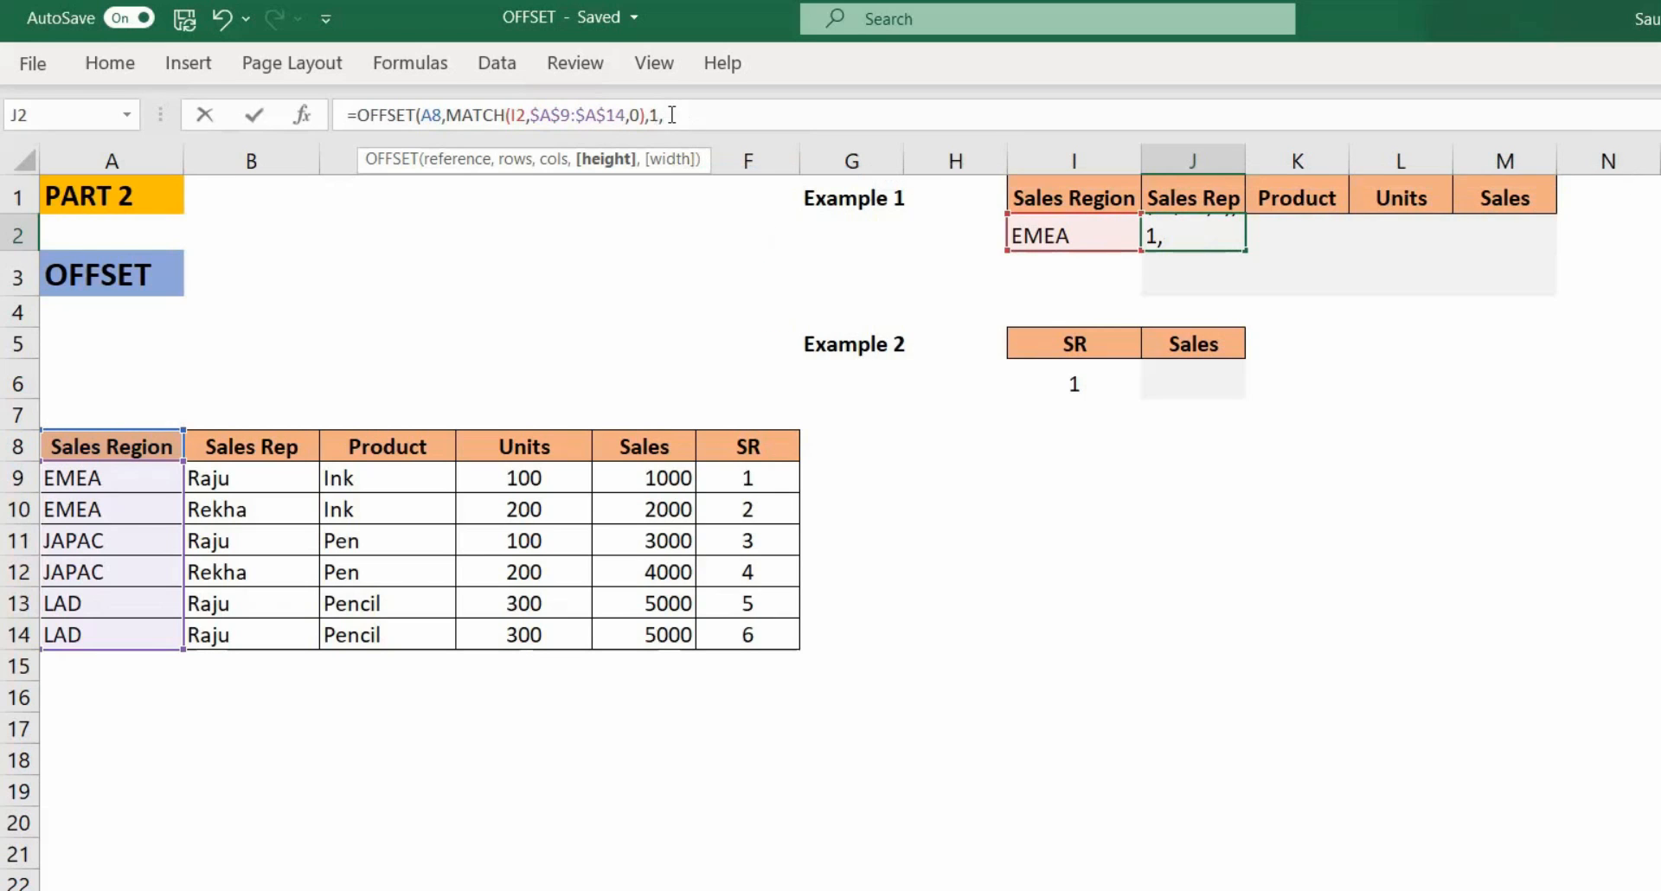
Step: Add COUNTIF($A$9:$A$14,I2) as the OFFSET height argument
type("coun")
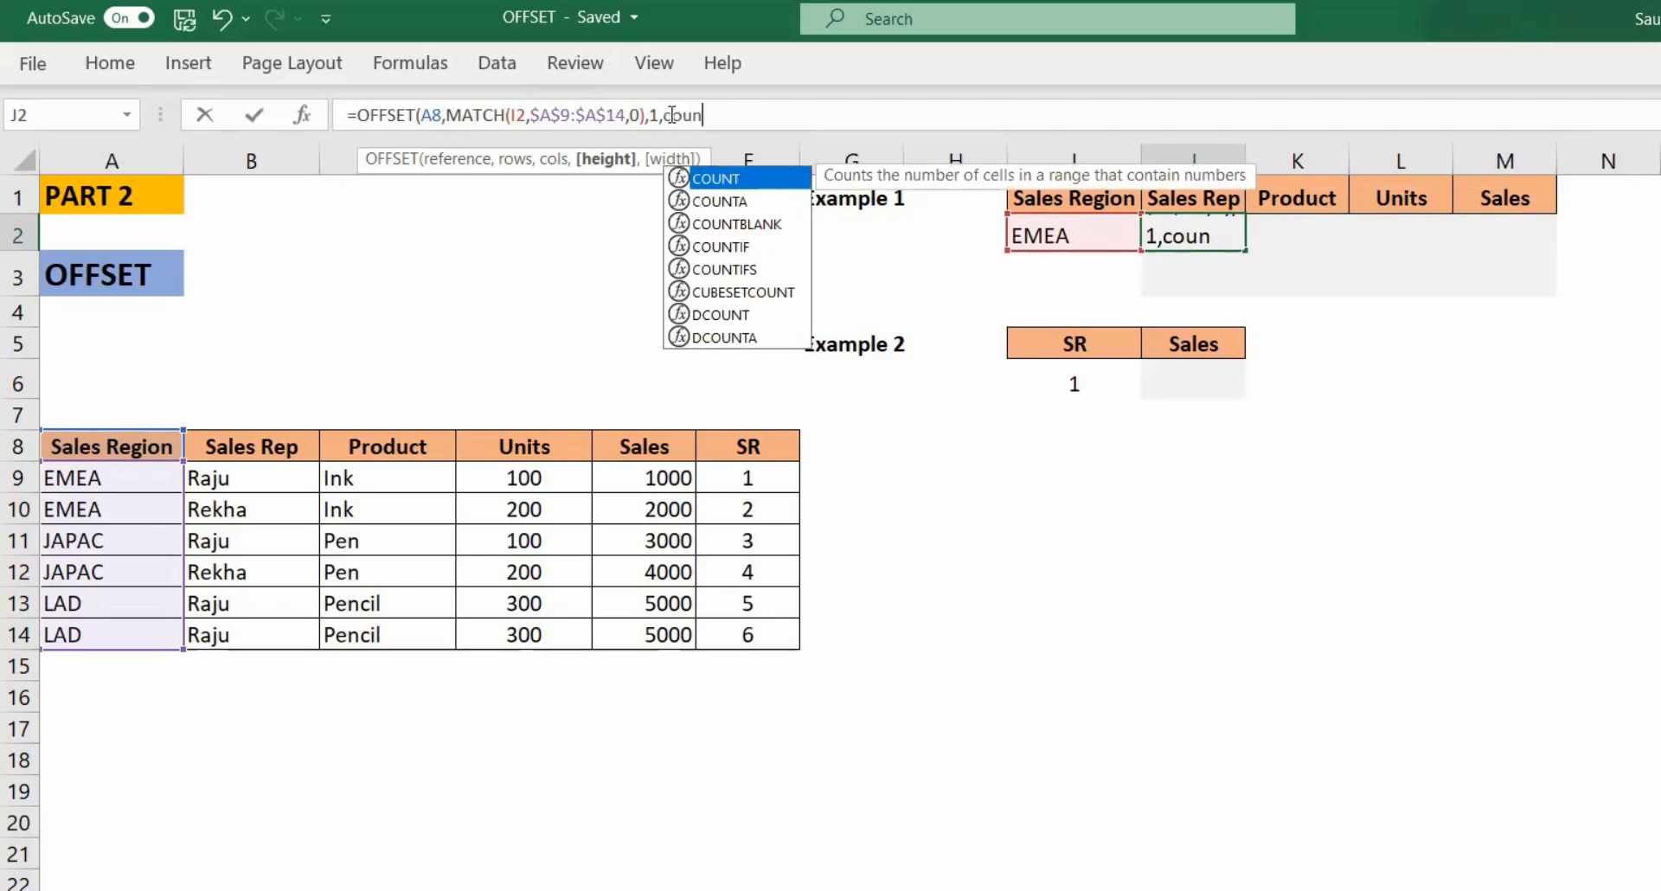
key("Down")
key("Down")
key("Down")
key("Tab")
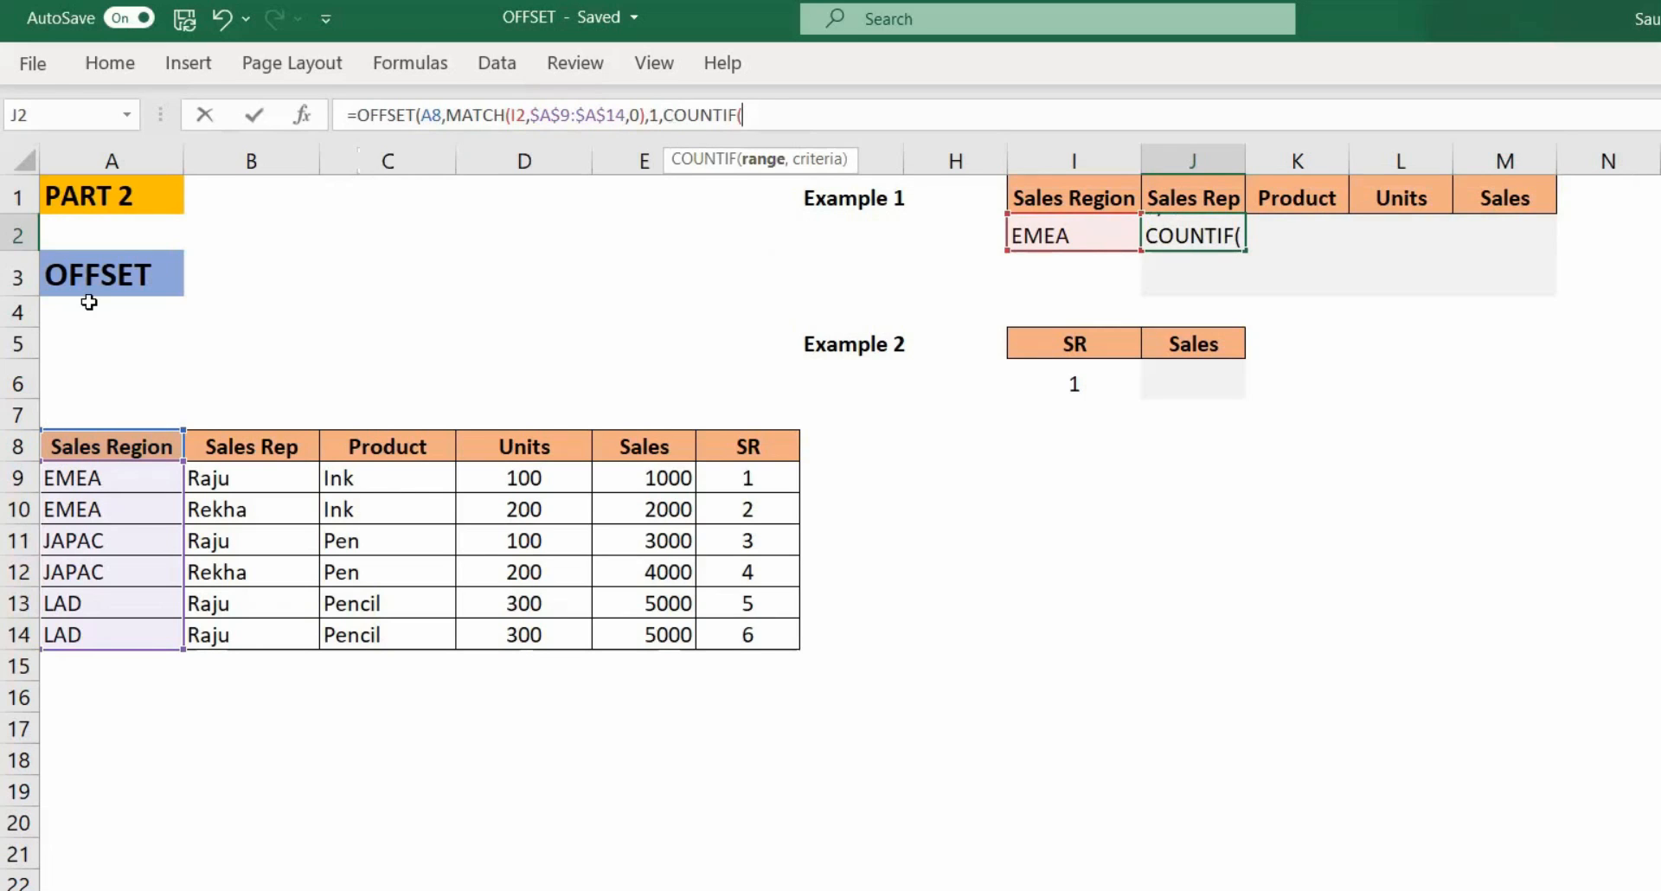
left_click(121, 478)
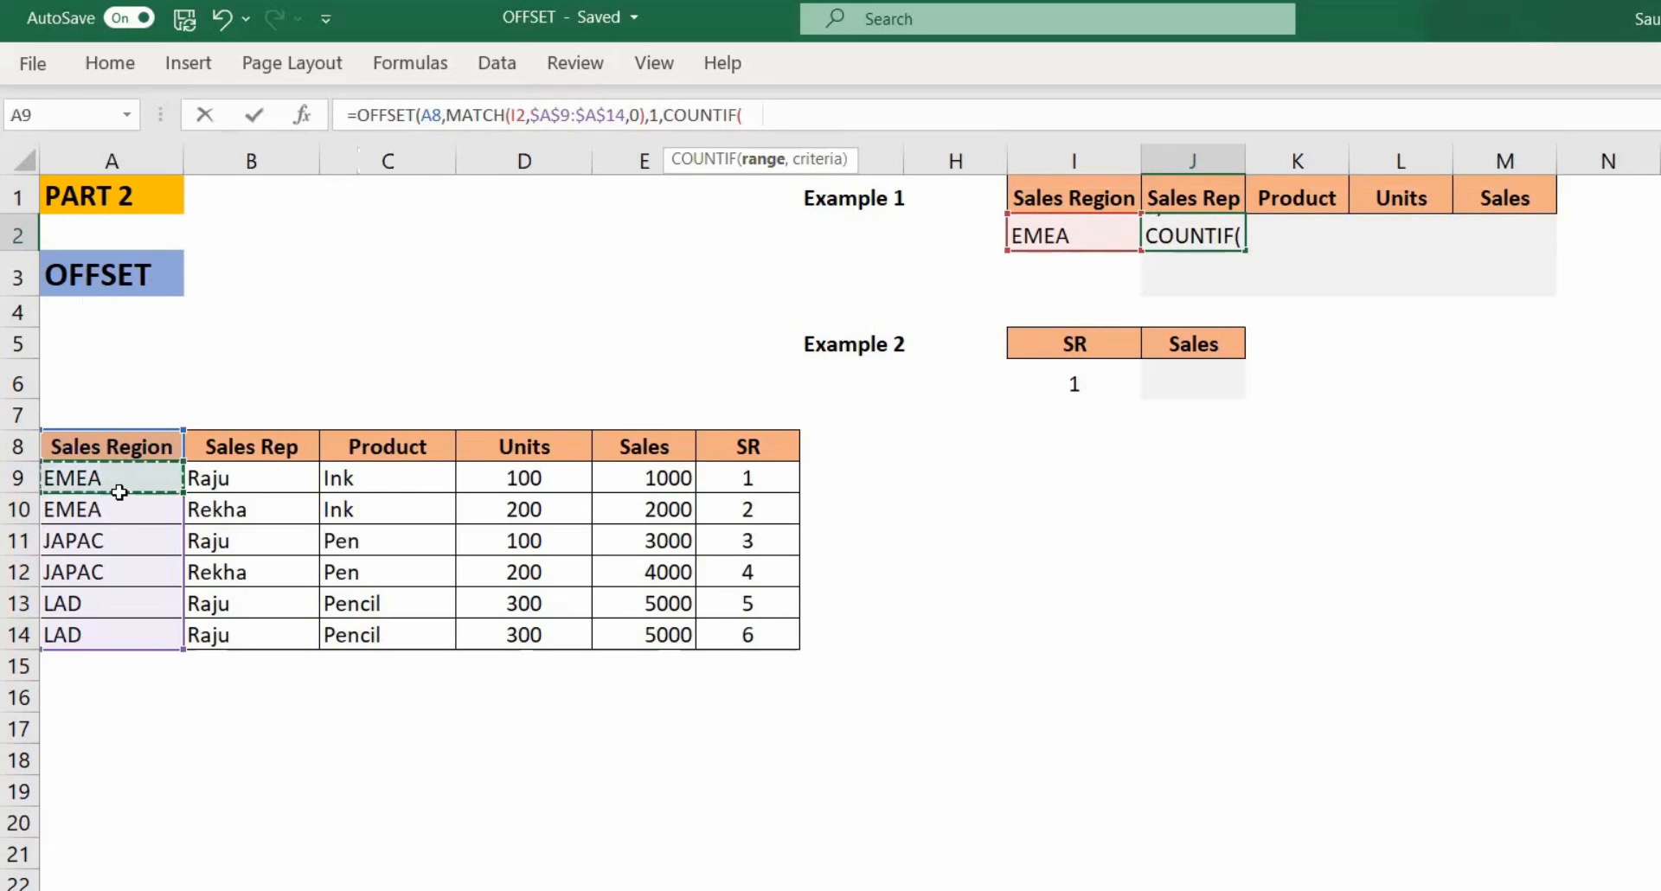
left_click_drag(119, 493, 115, 629)
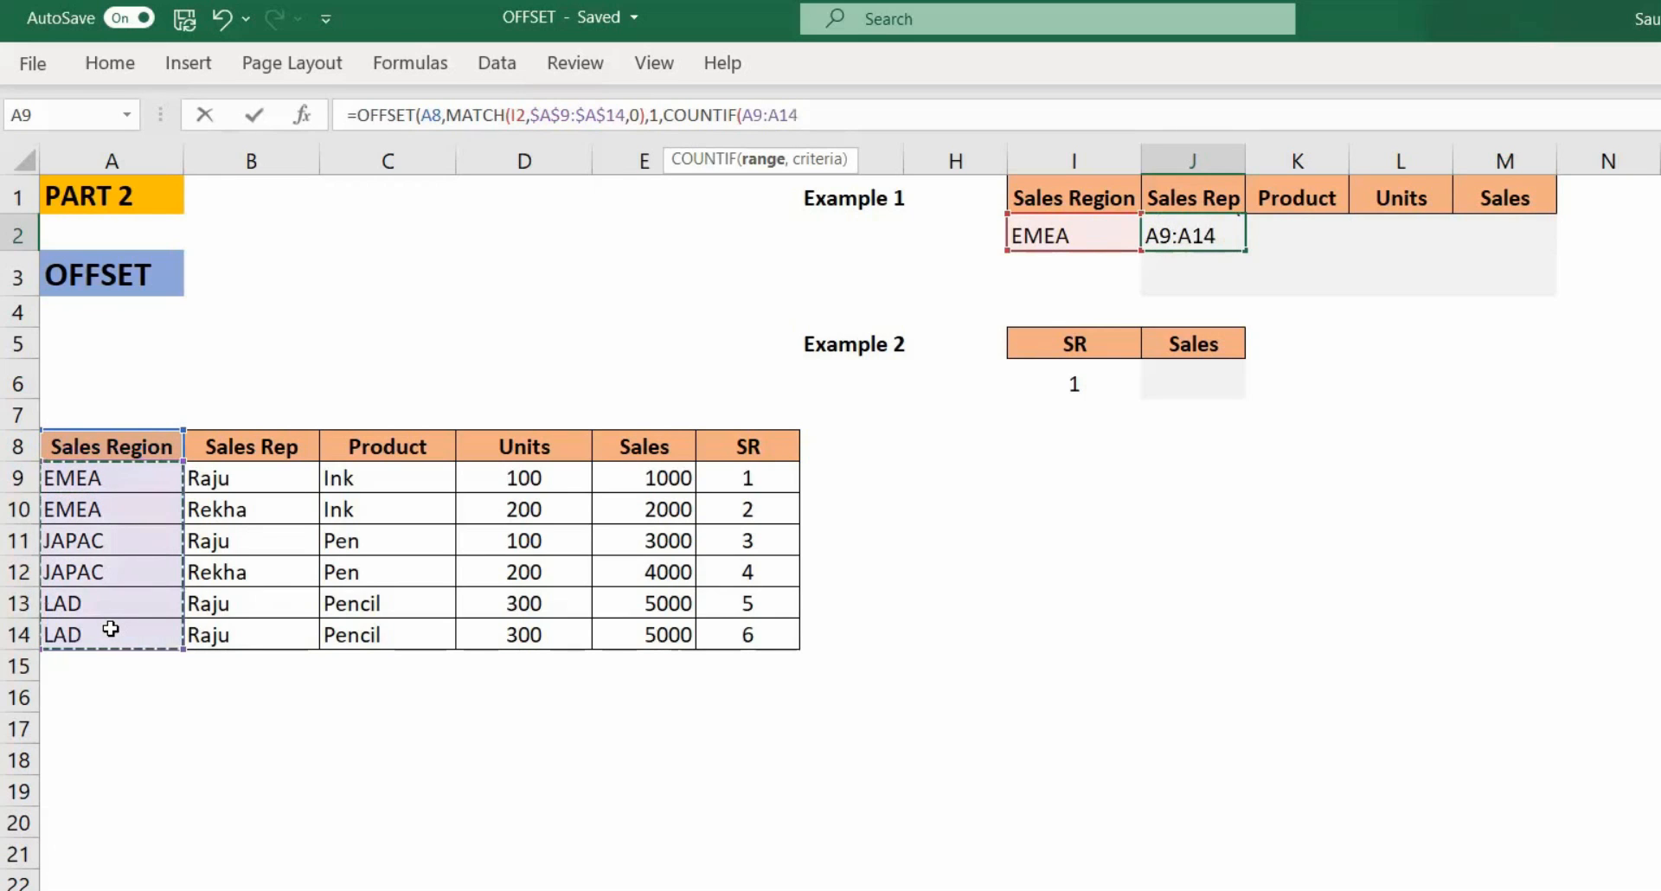
key("F4")
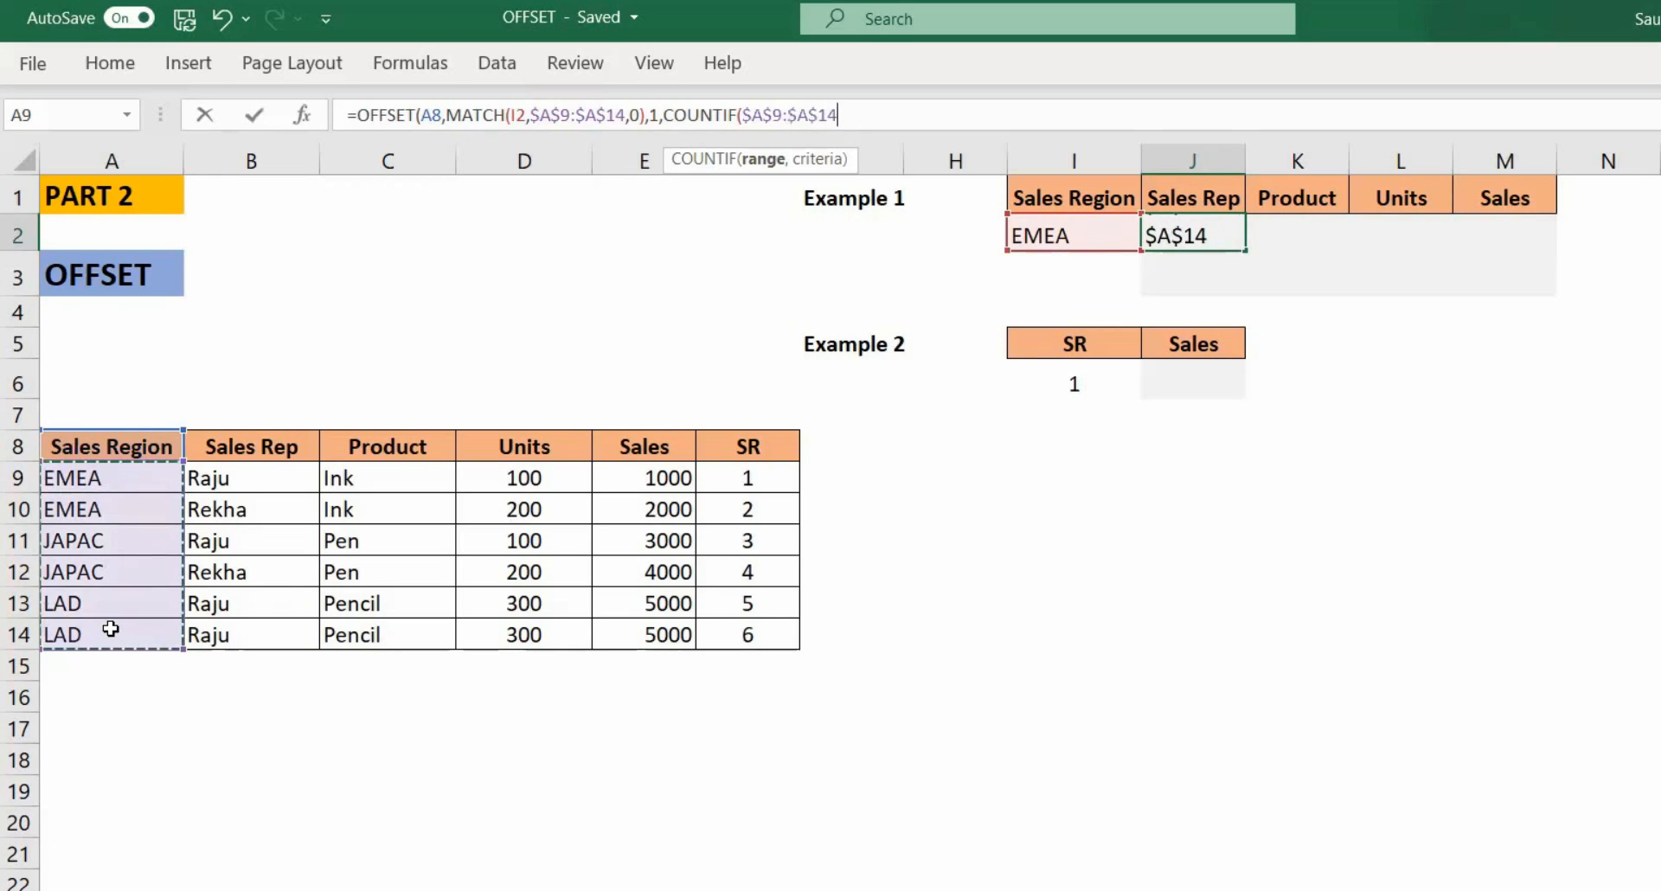
type(",")
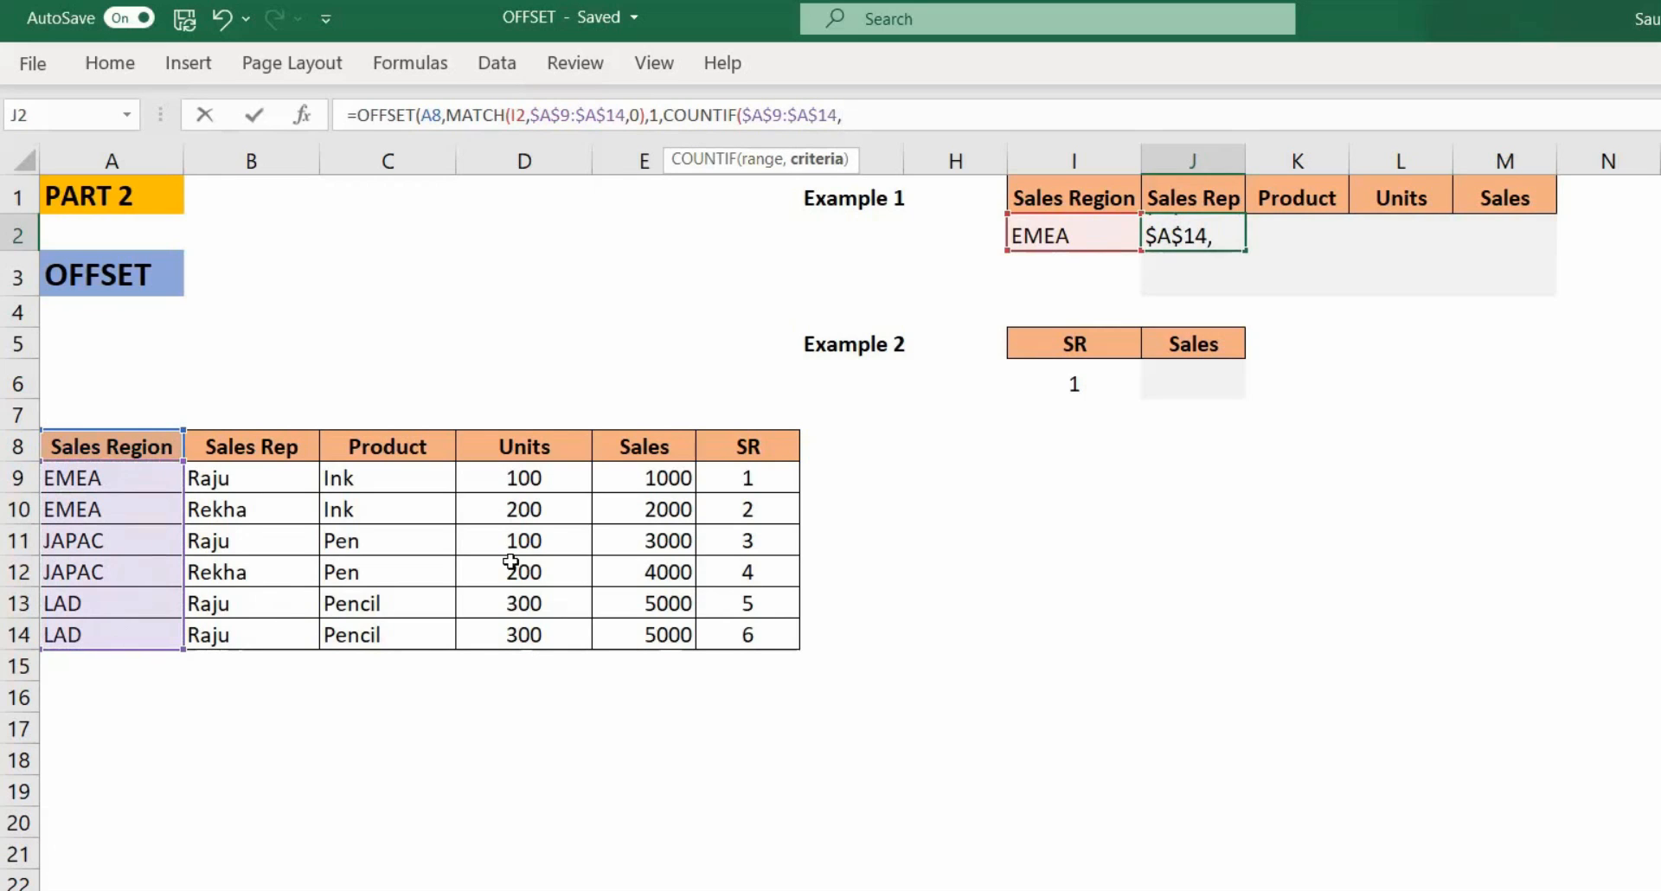
left_click(1069, 235)
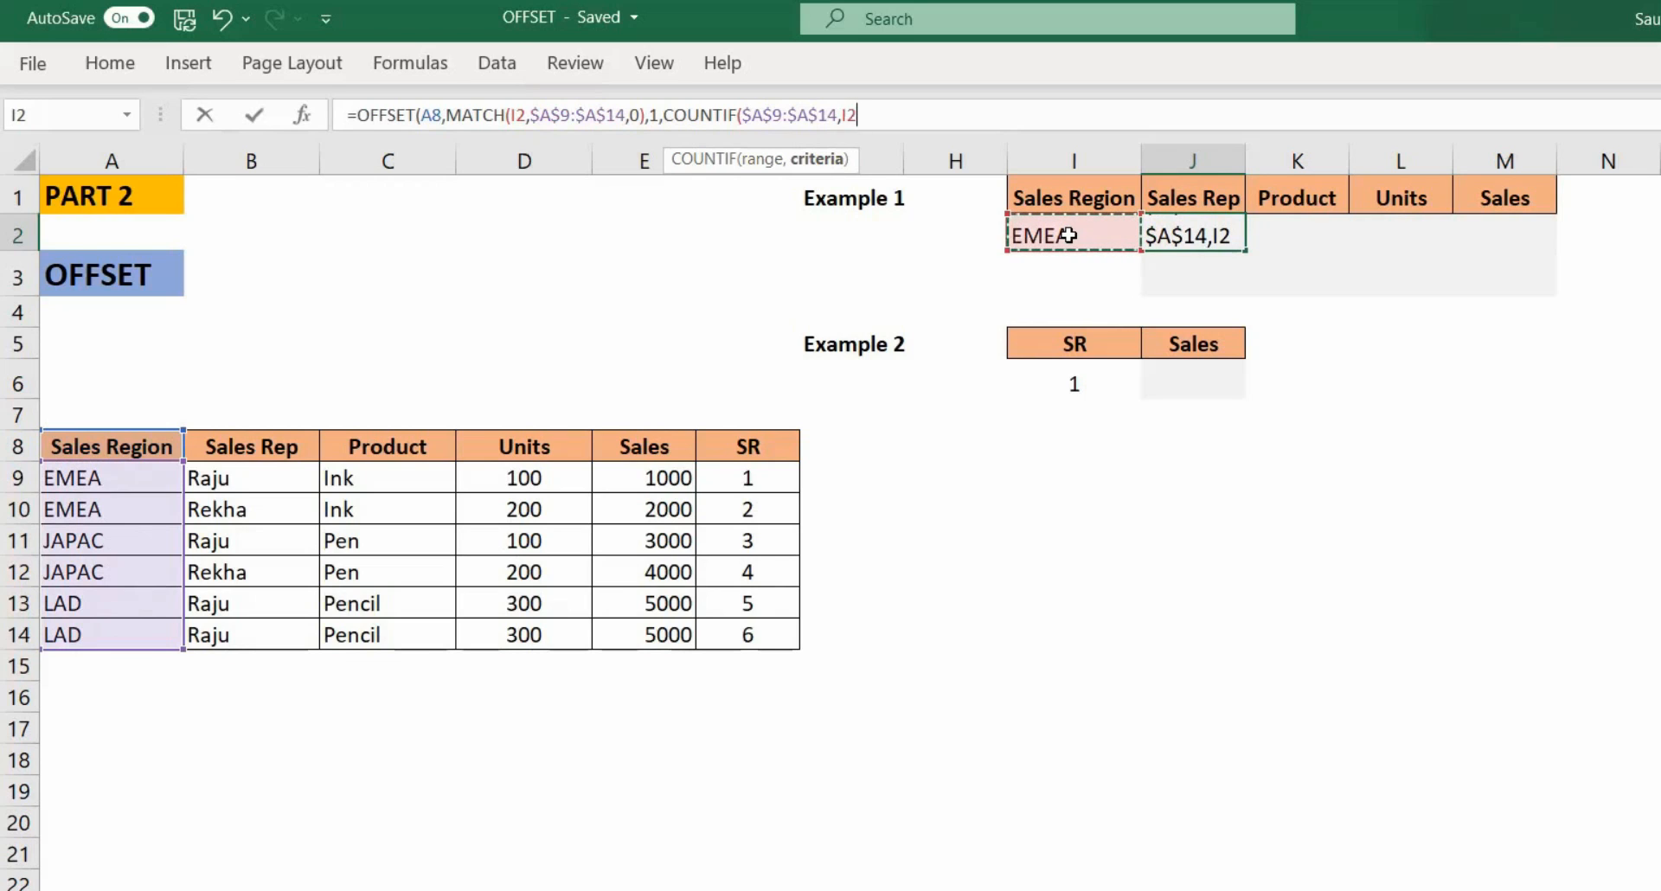
type(")")
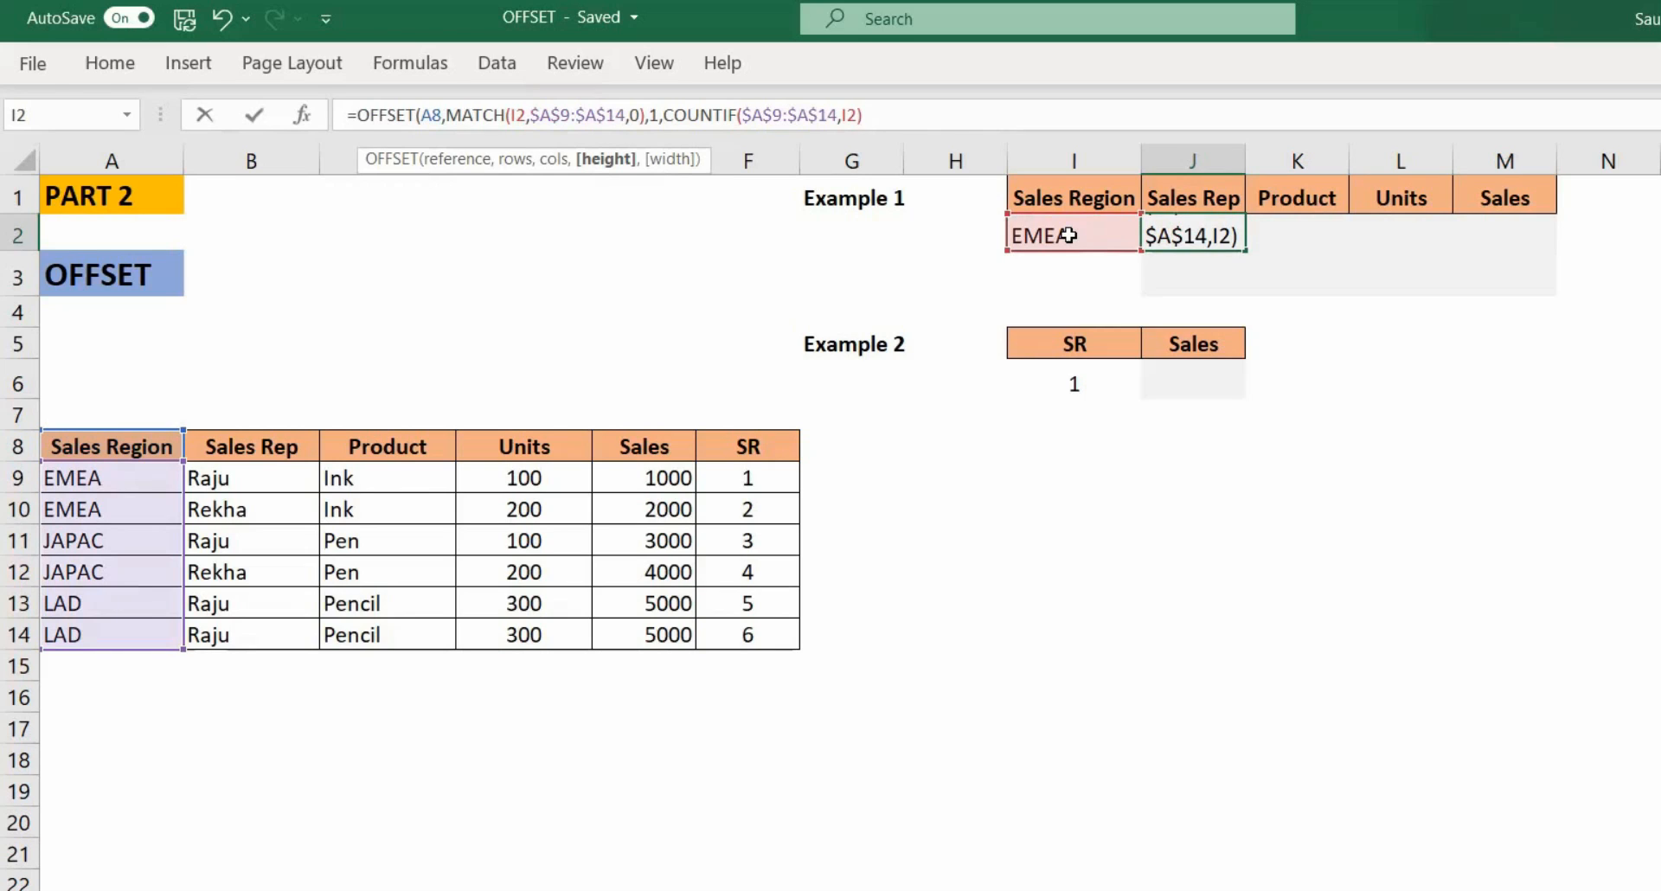
Step: Set the OFFSET width to 4, close the formula and enter it to spill the results
type(",")
type("4")
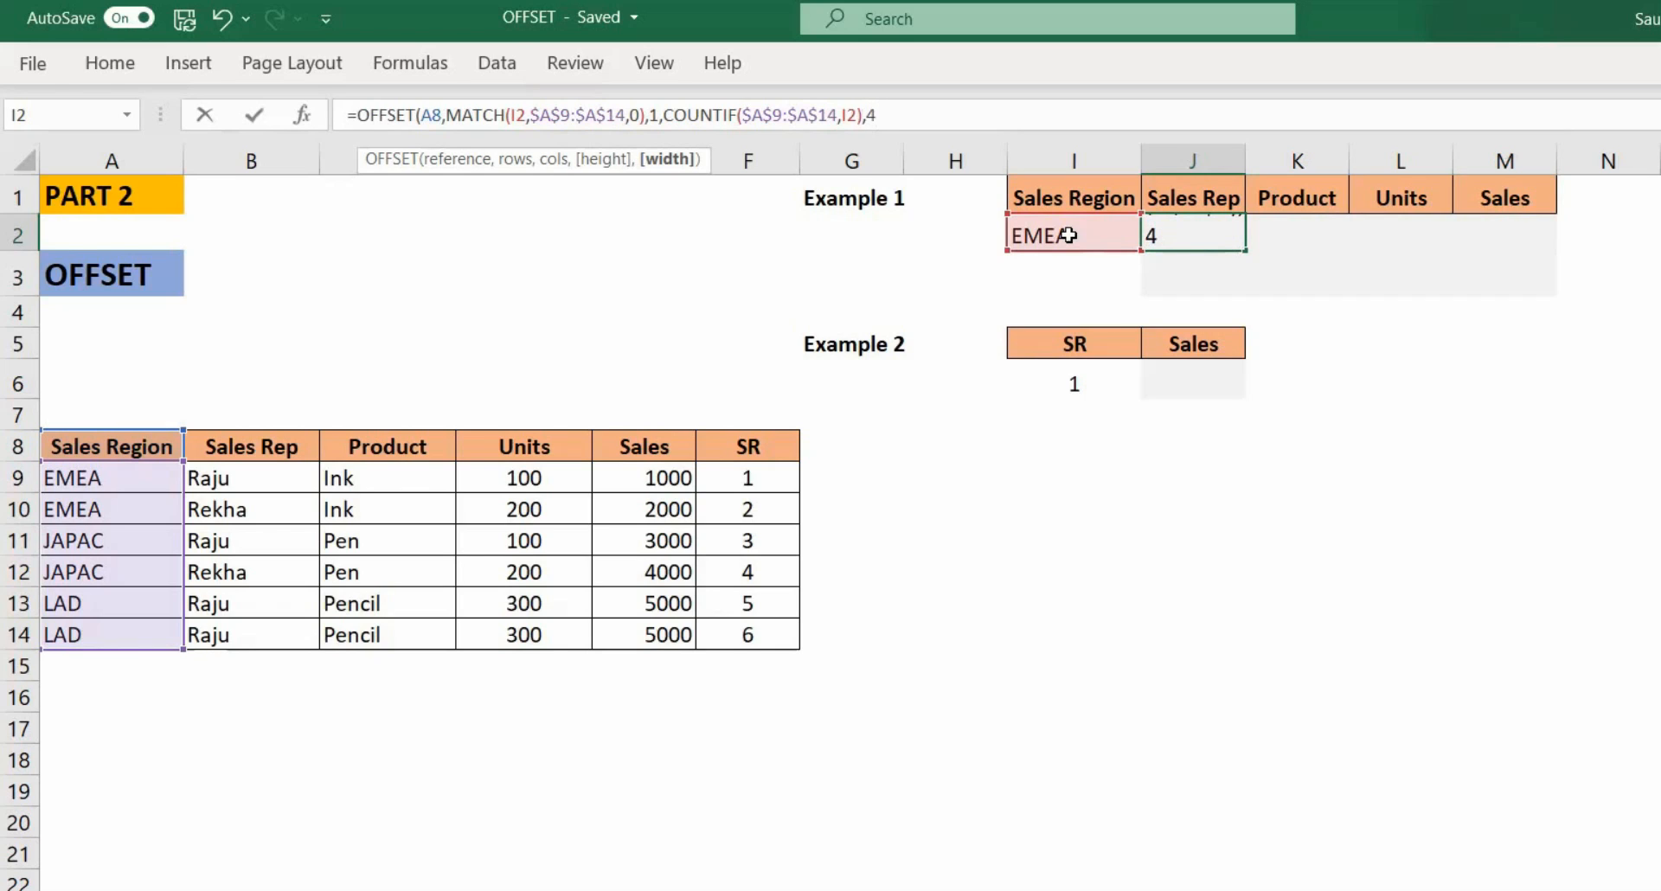
type(")")
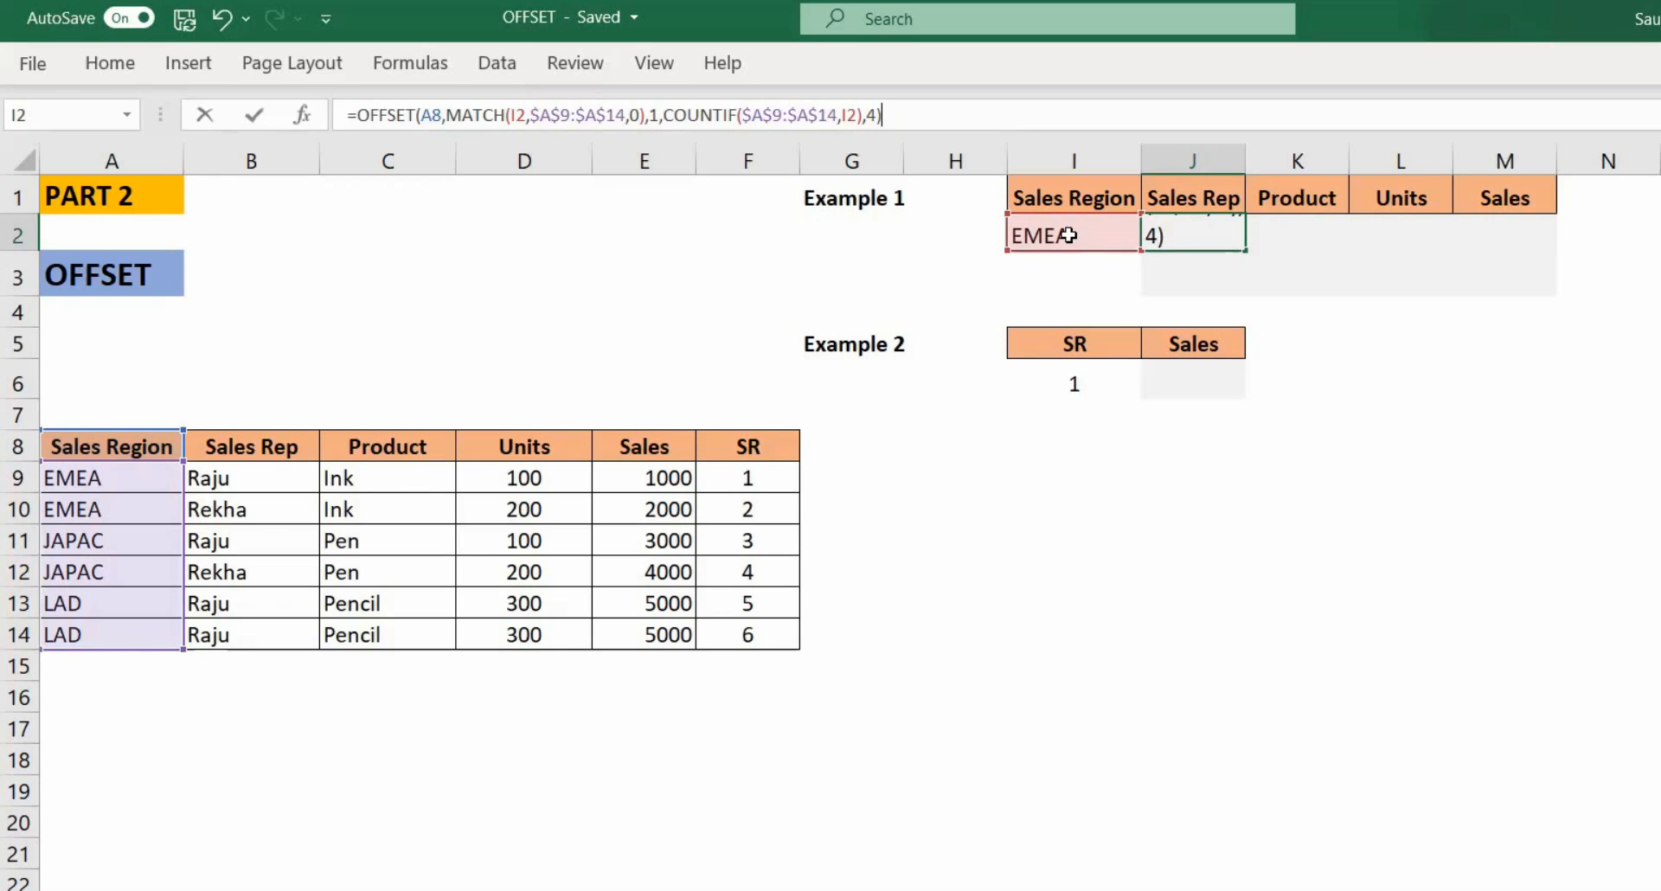
key("Return")
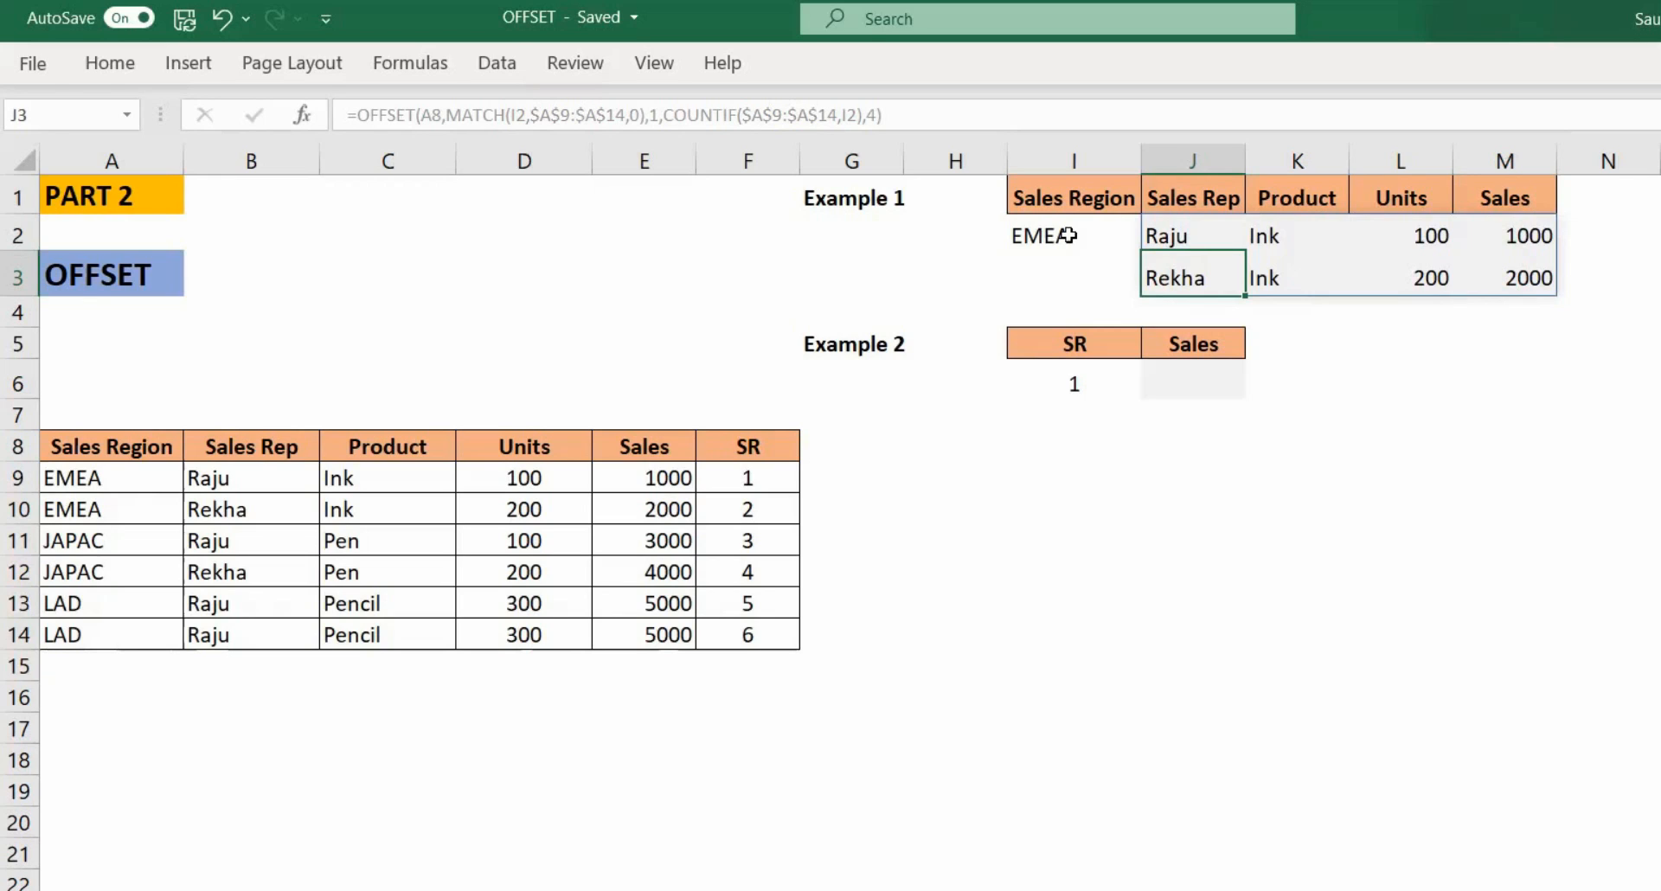
Step: Change the Sales Region value in I2 to JAPAC
left_click(1069, 235)
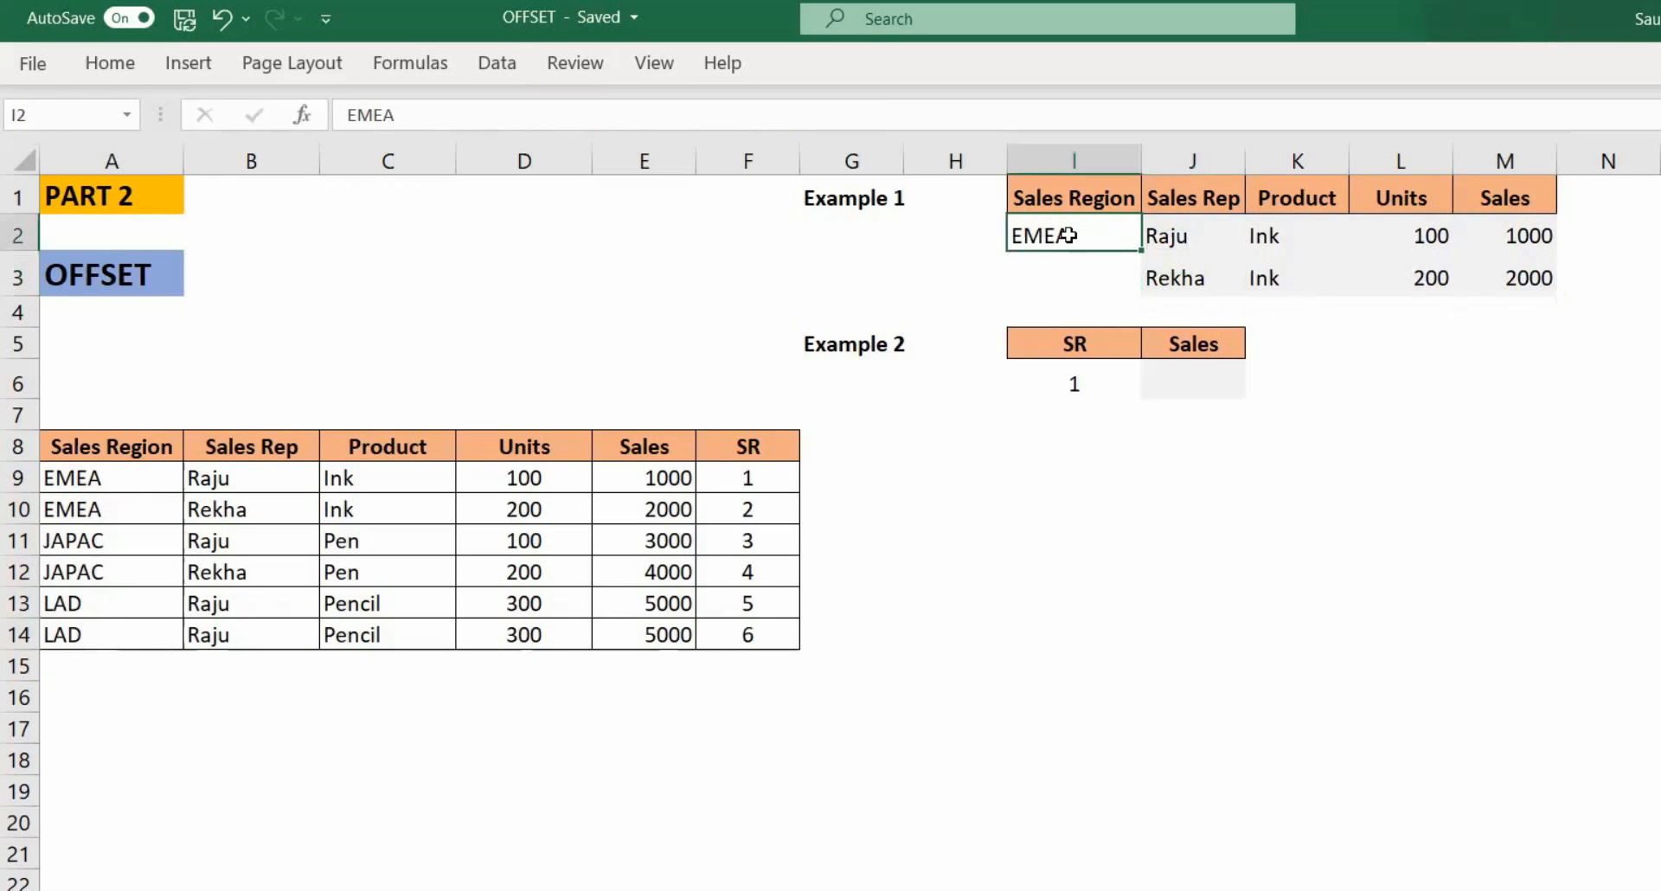
type("JAPAC")
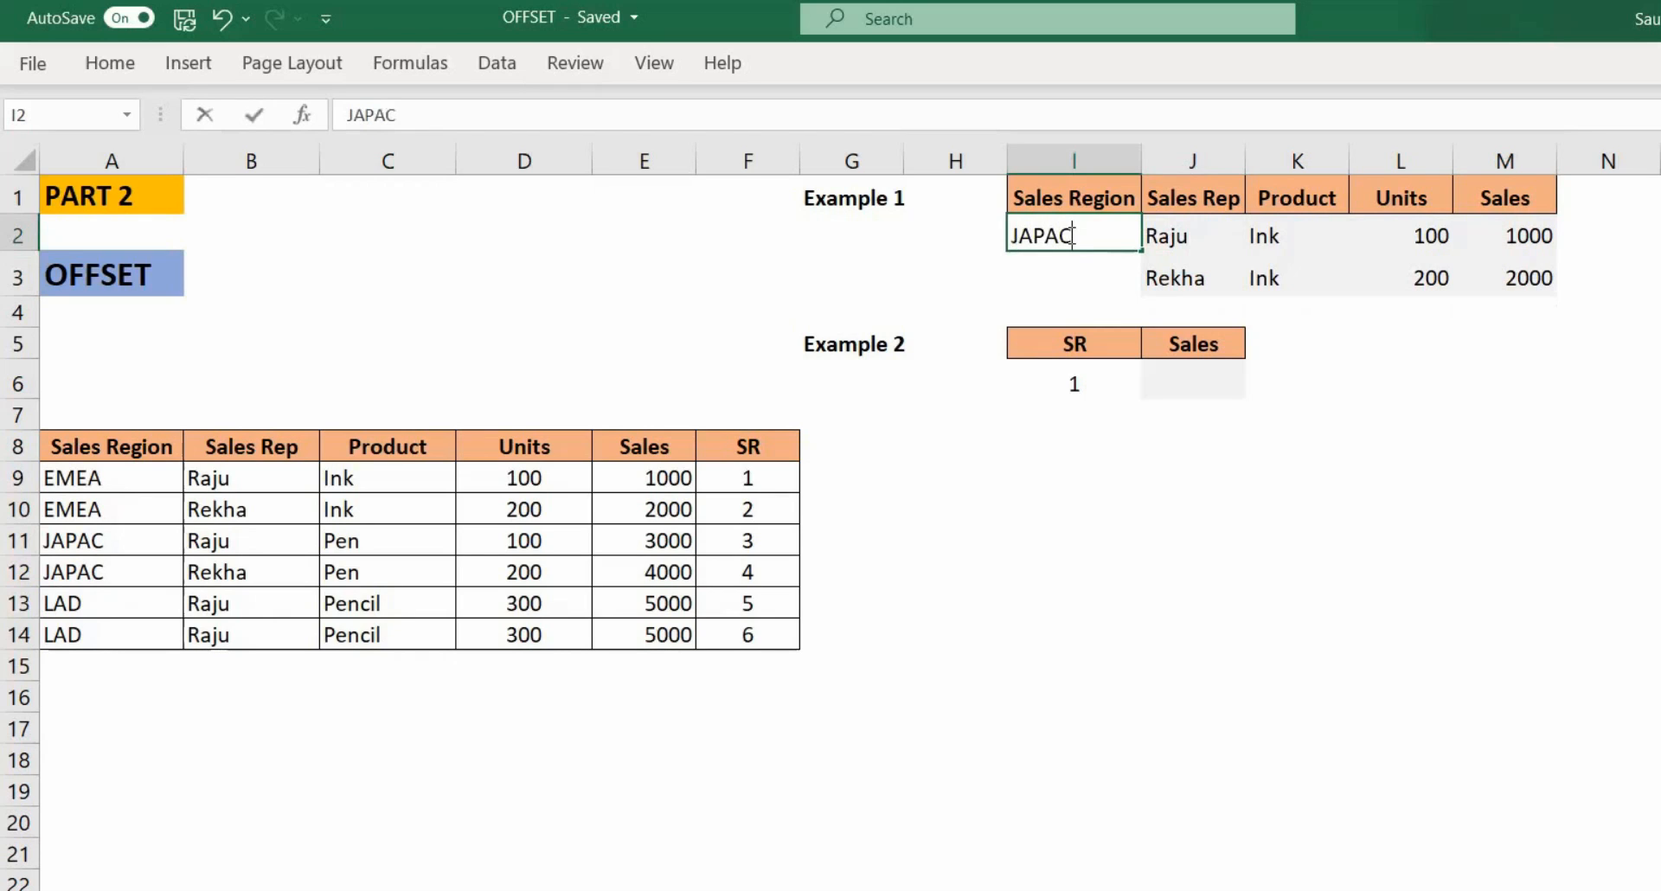
key("Return")
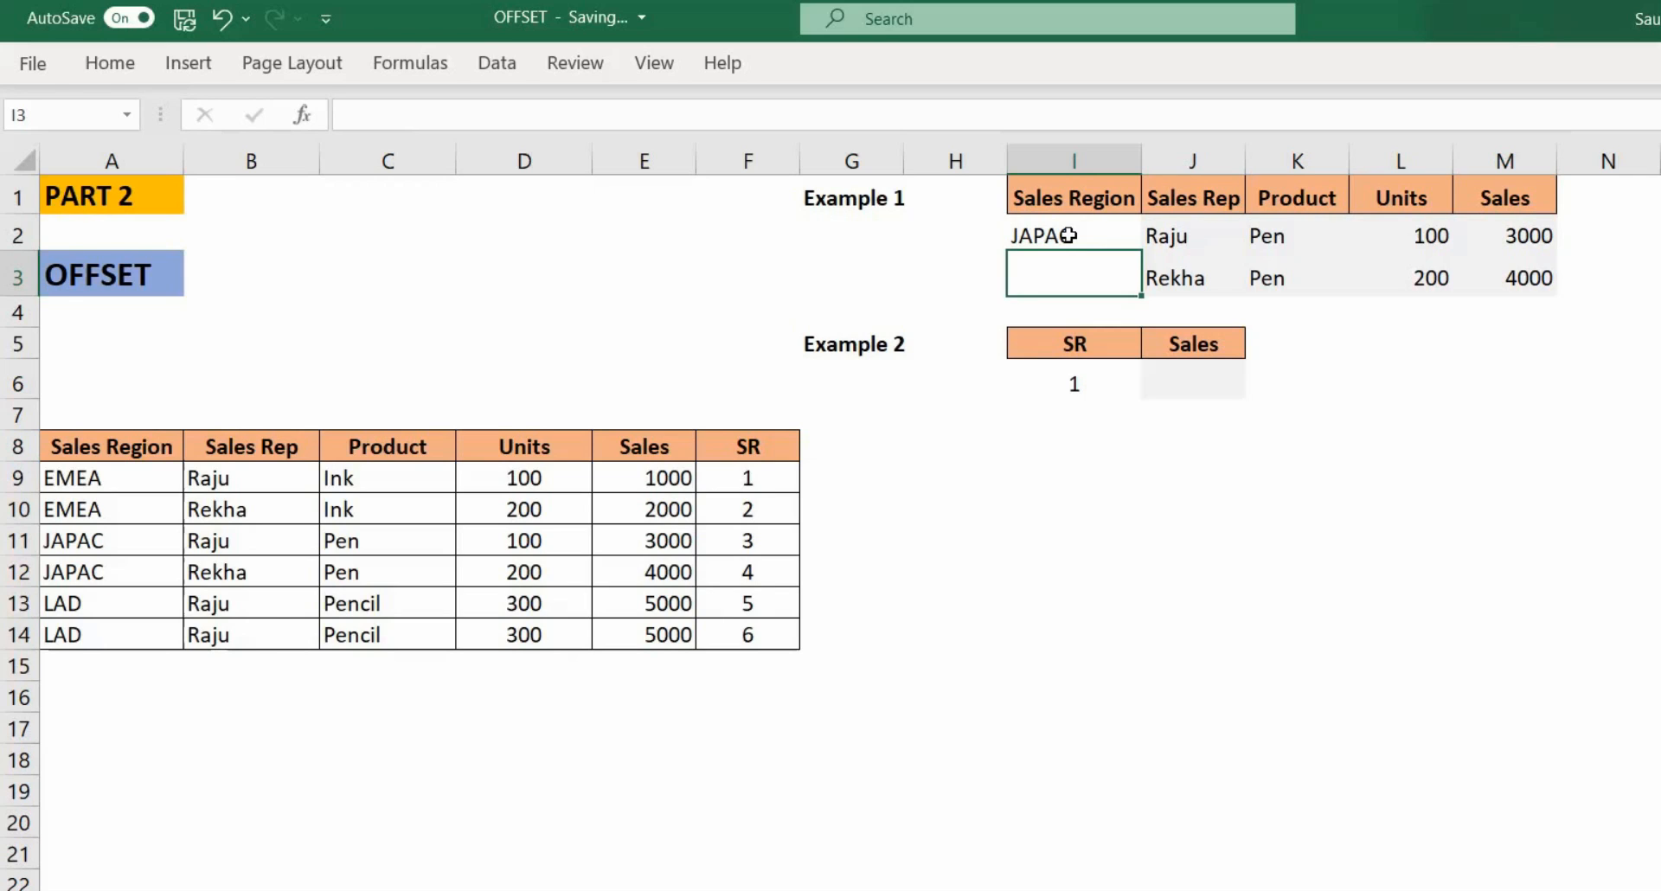
left_click(1069, 235)
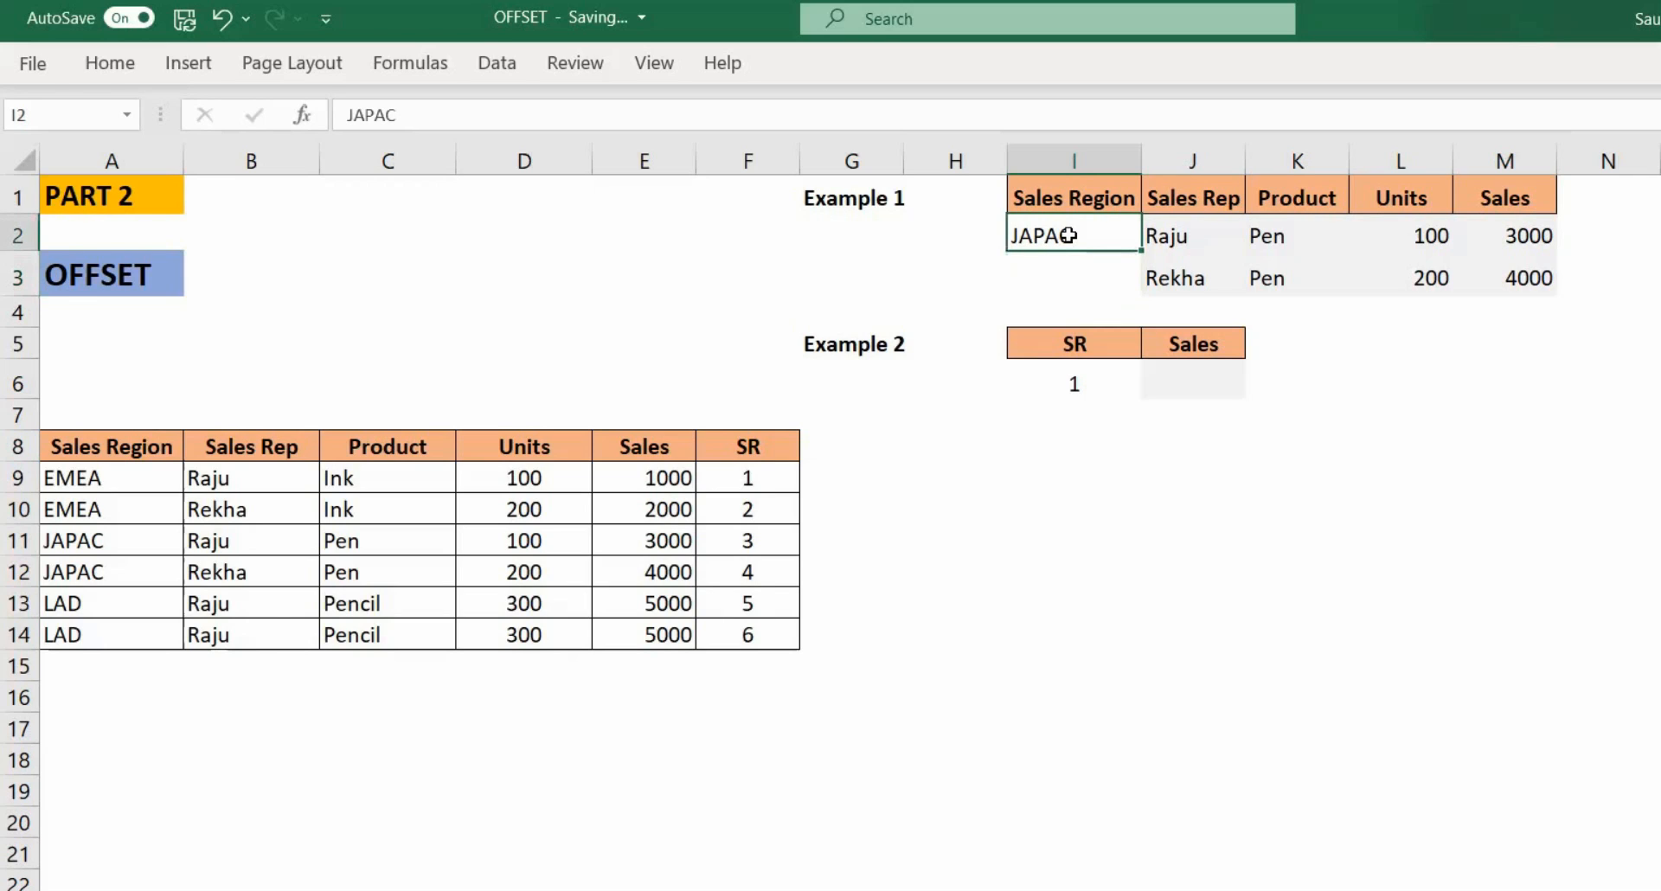
Step: Change the Sales Region value in I2 to LAD
type("LAD")
key("Return")
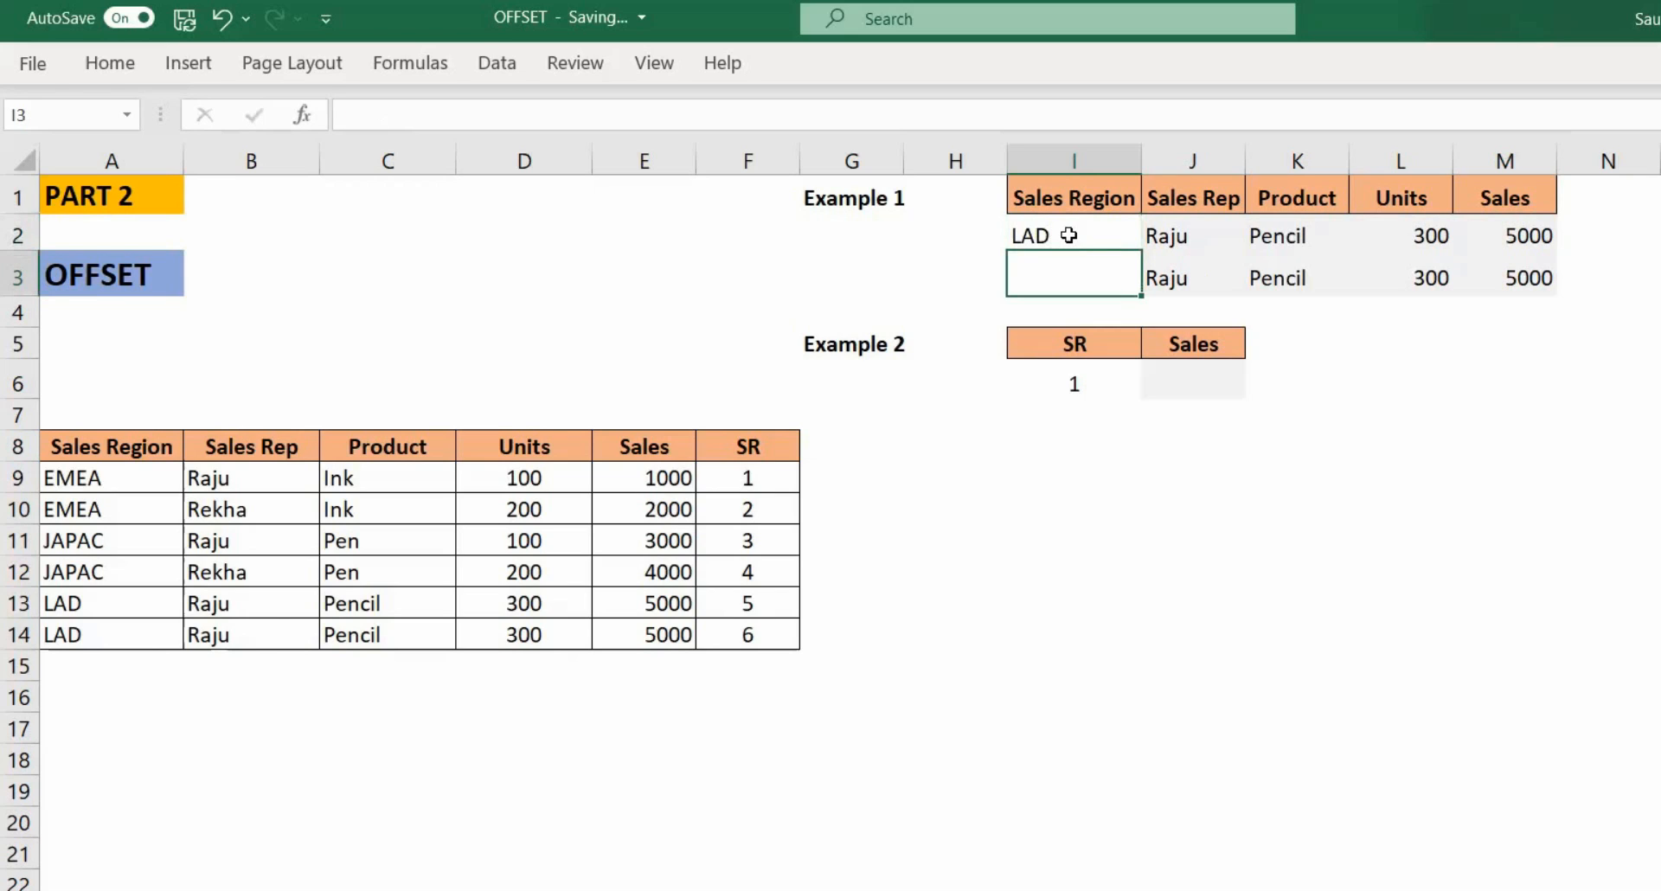
Step: Expand the formula bar and examine each argument of the OFFSET formula in J2
left_click(1069, 235)
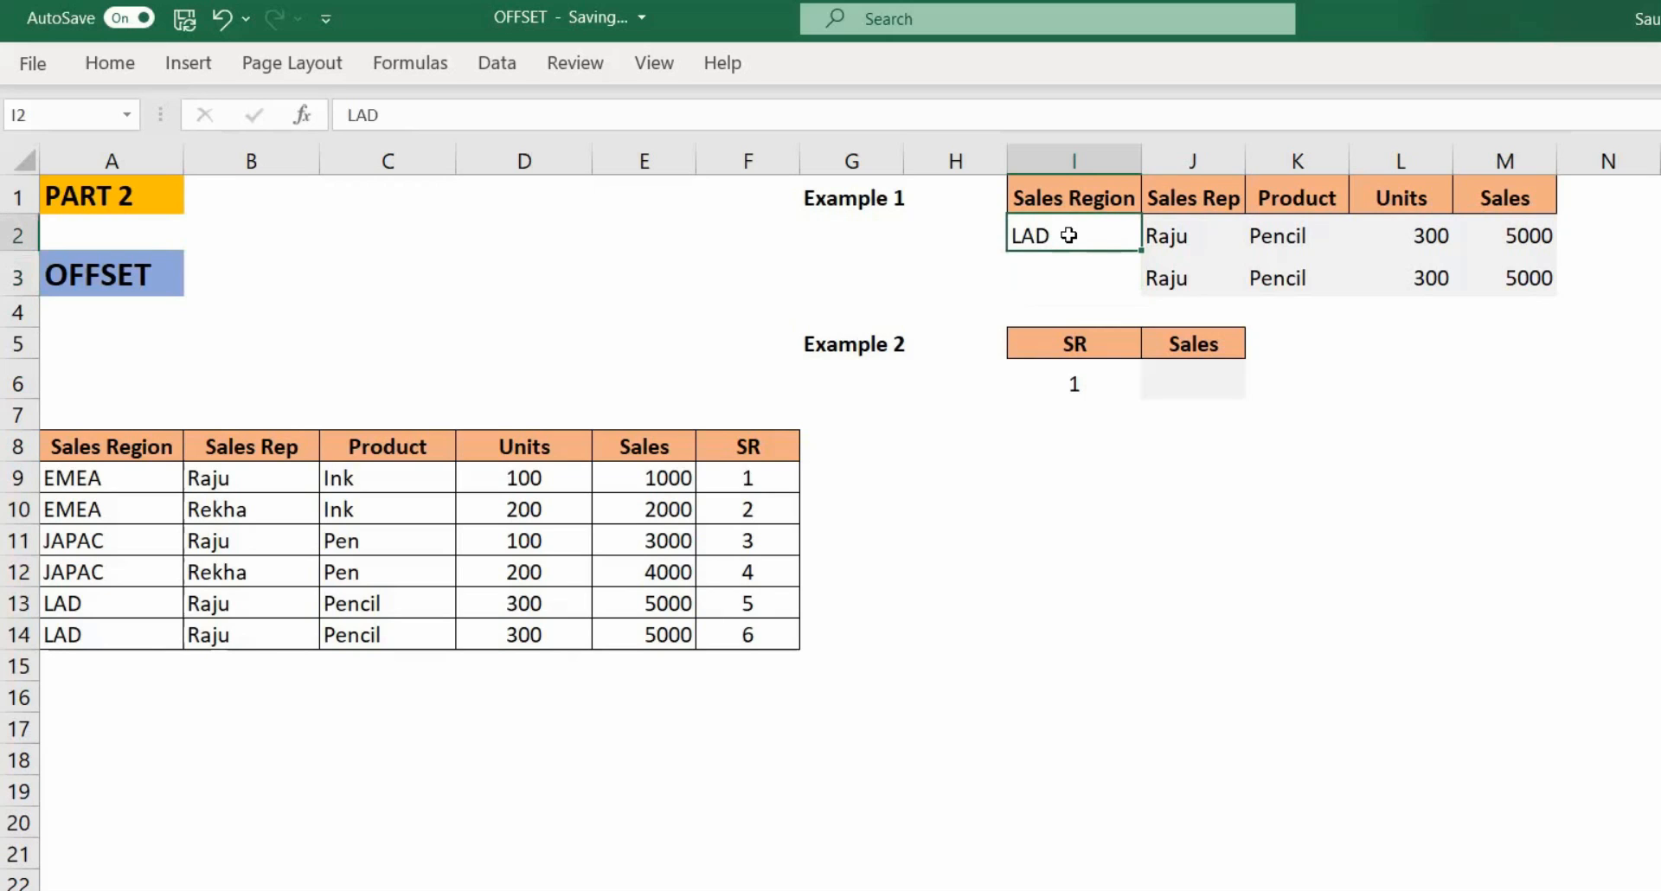
key("Right")
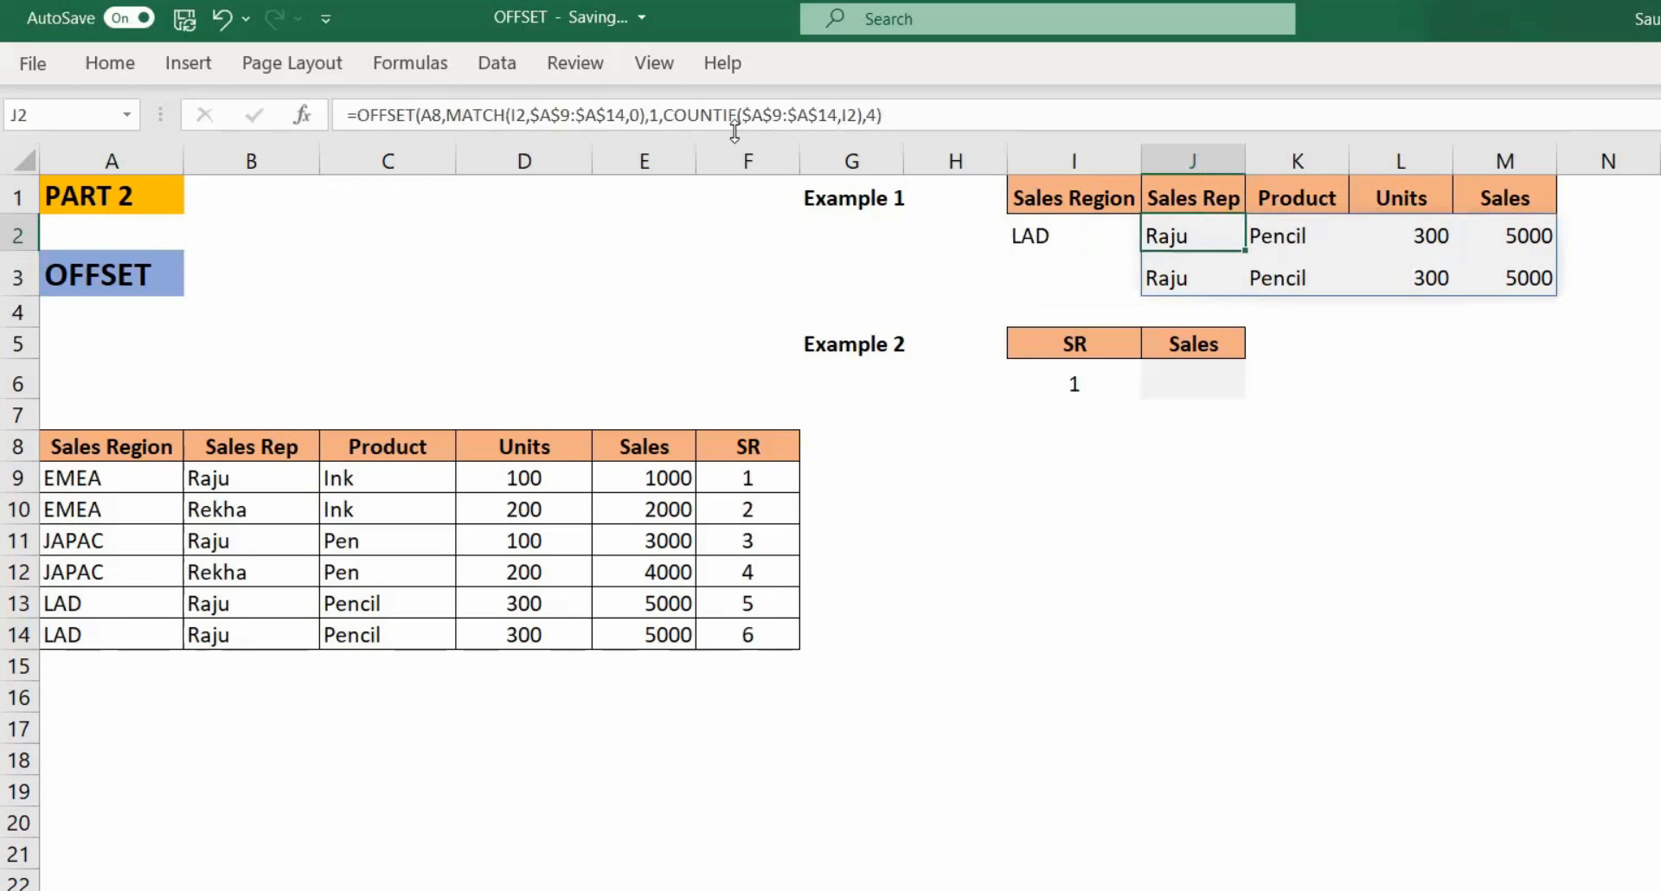
left_click_drag(715, 132, 711, 226)
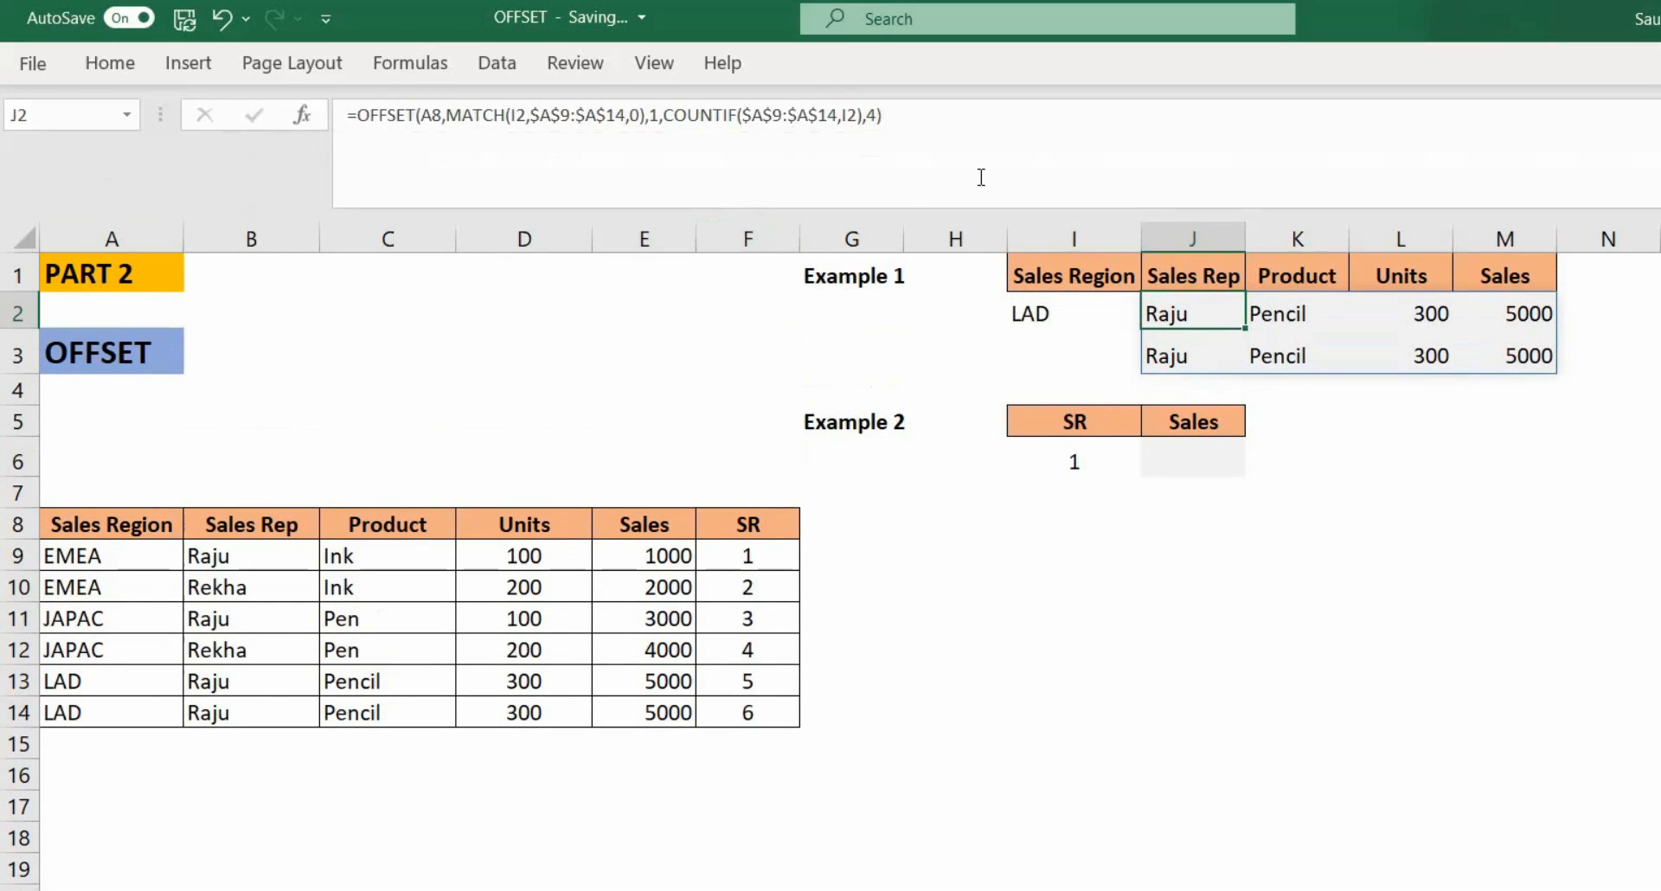
left_click(547, 116)
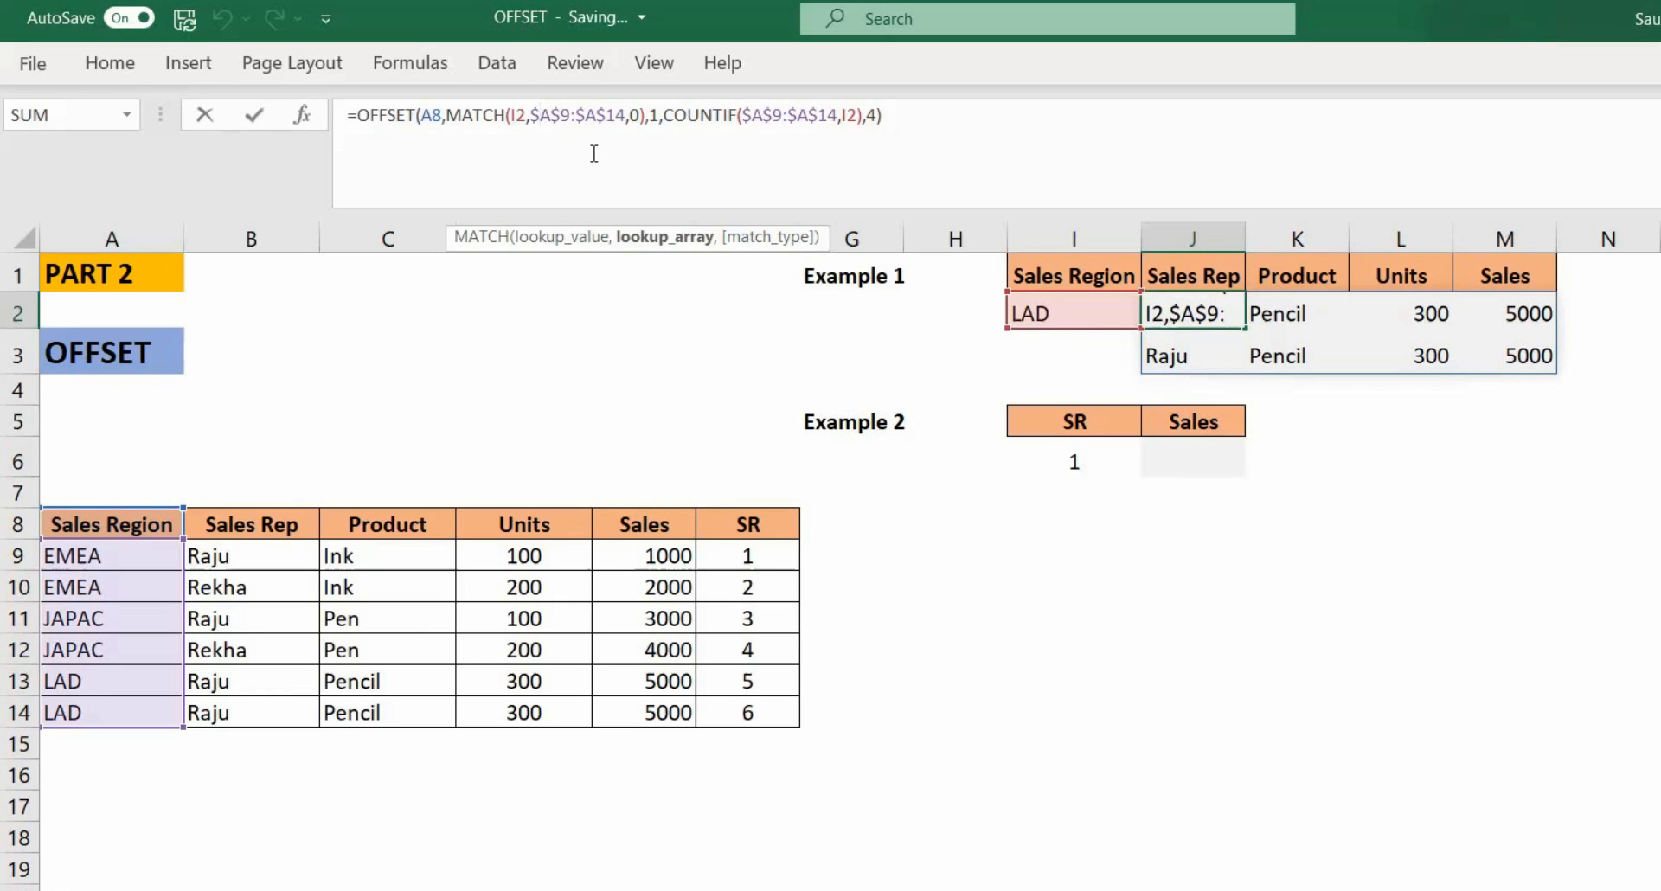
left_click(659, 115)
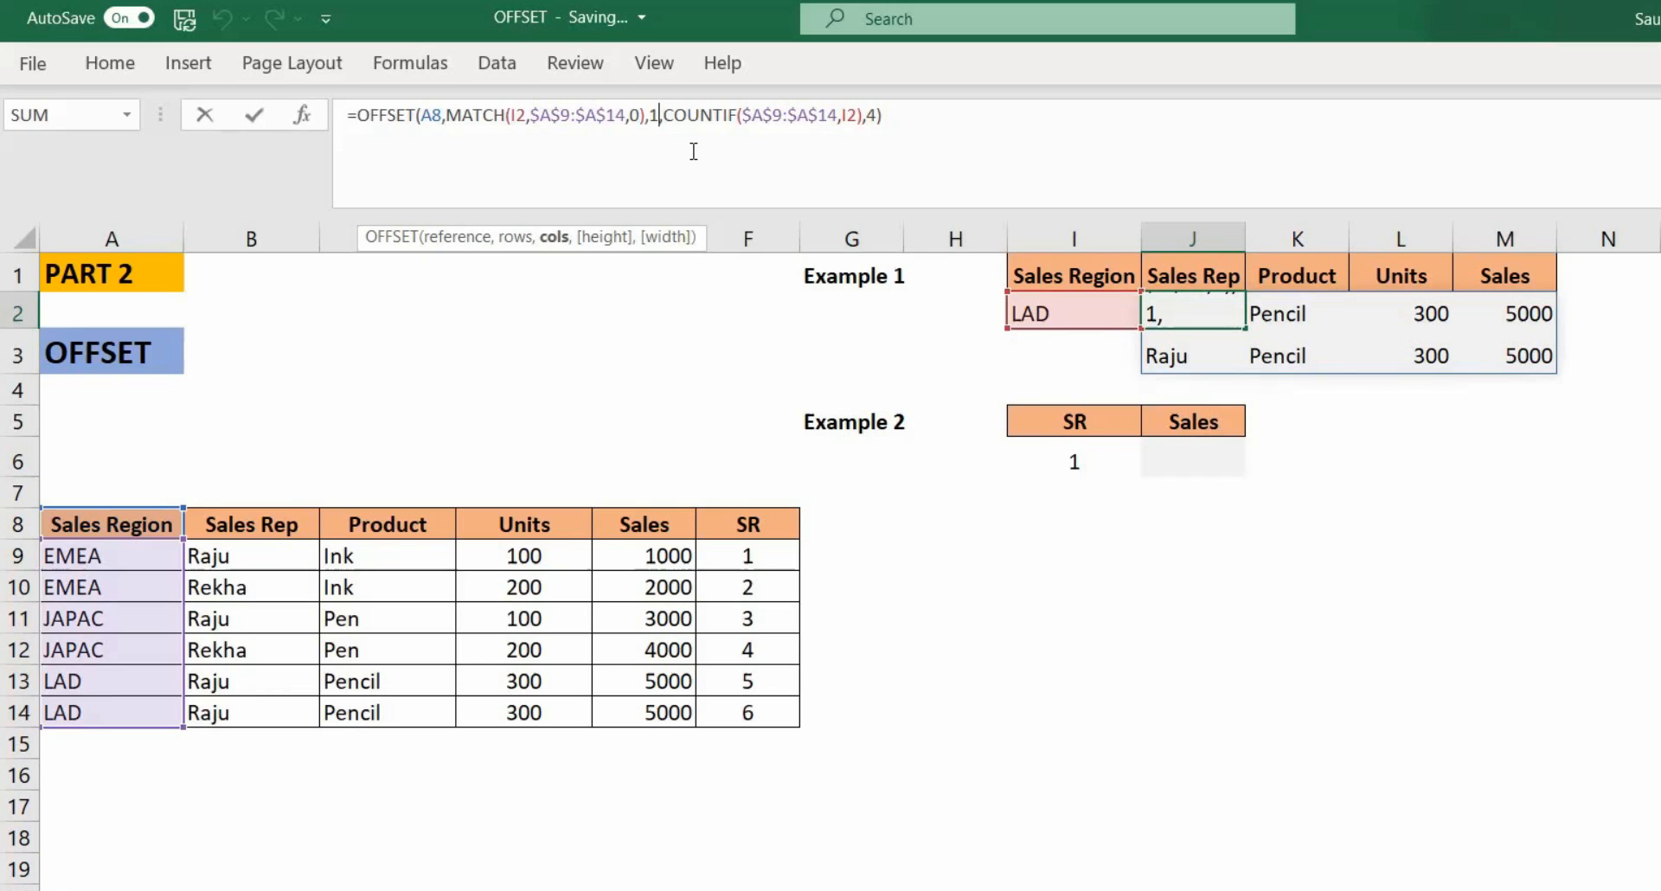
left_click(762, 115)
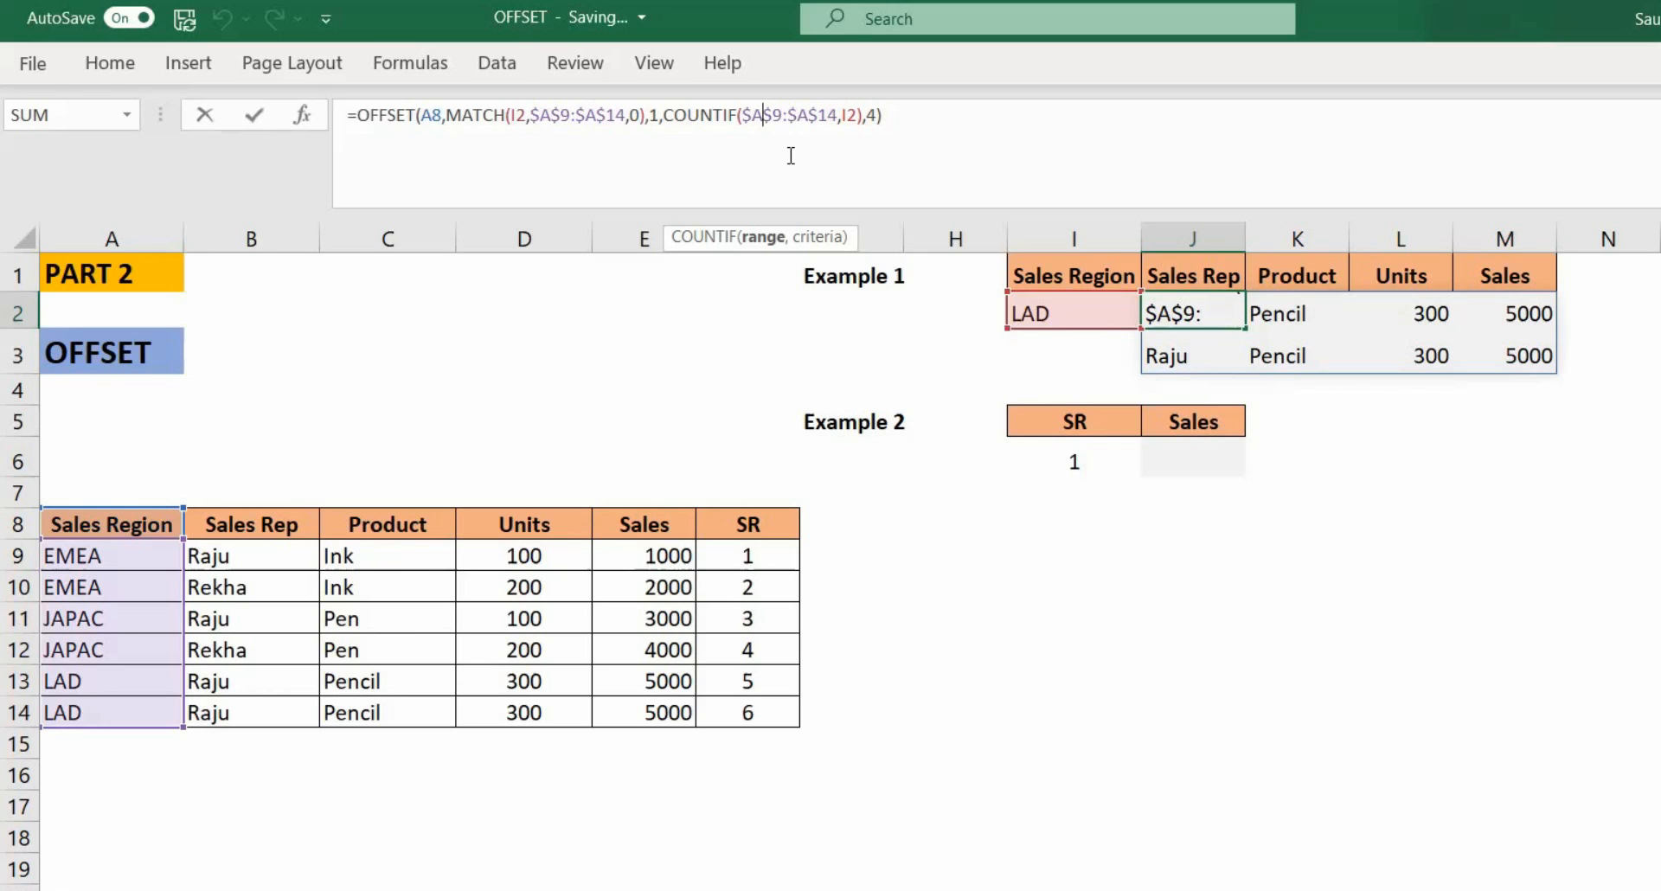
left_click(875, 115)
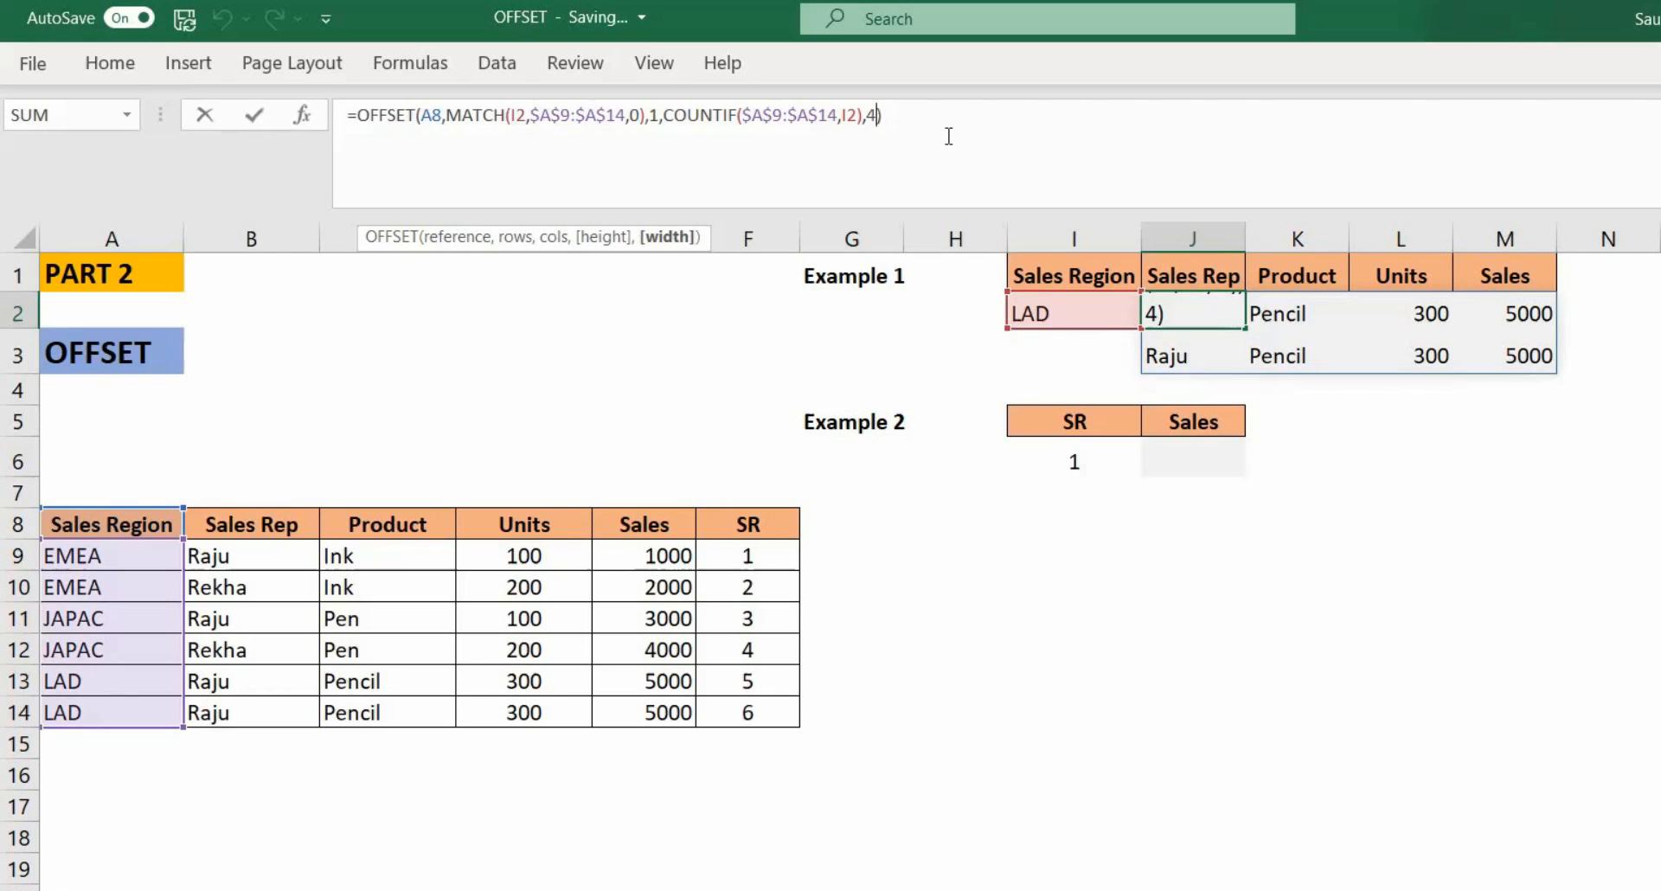
key("Return")
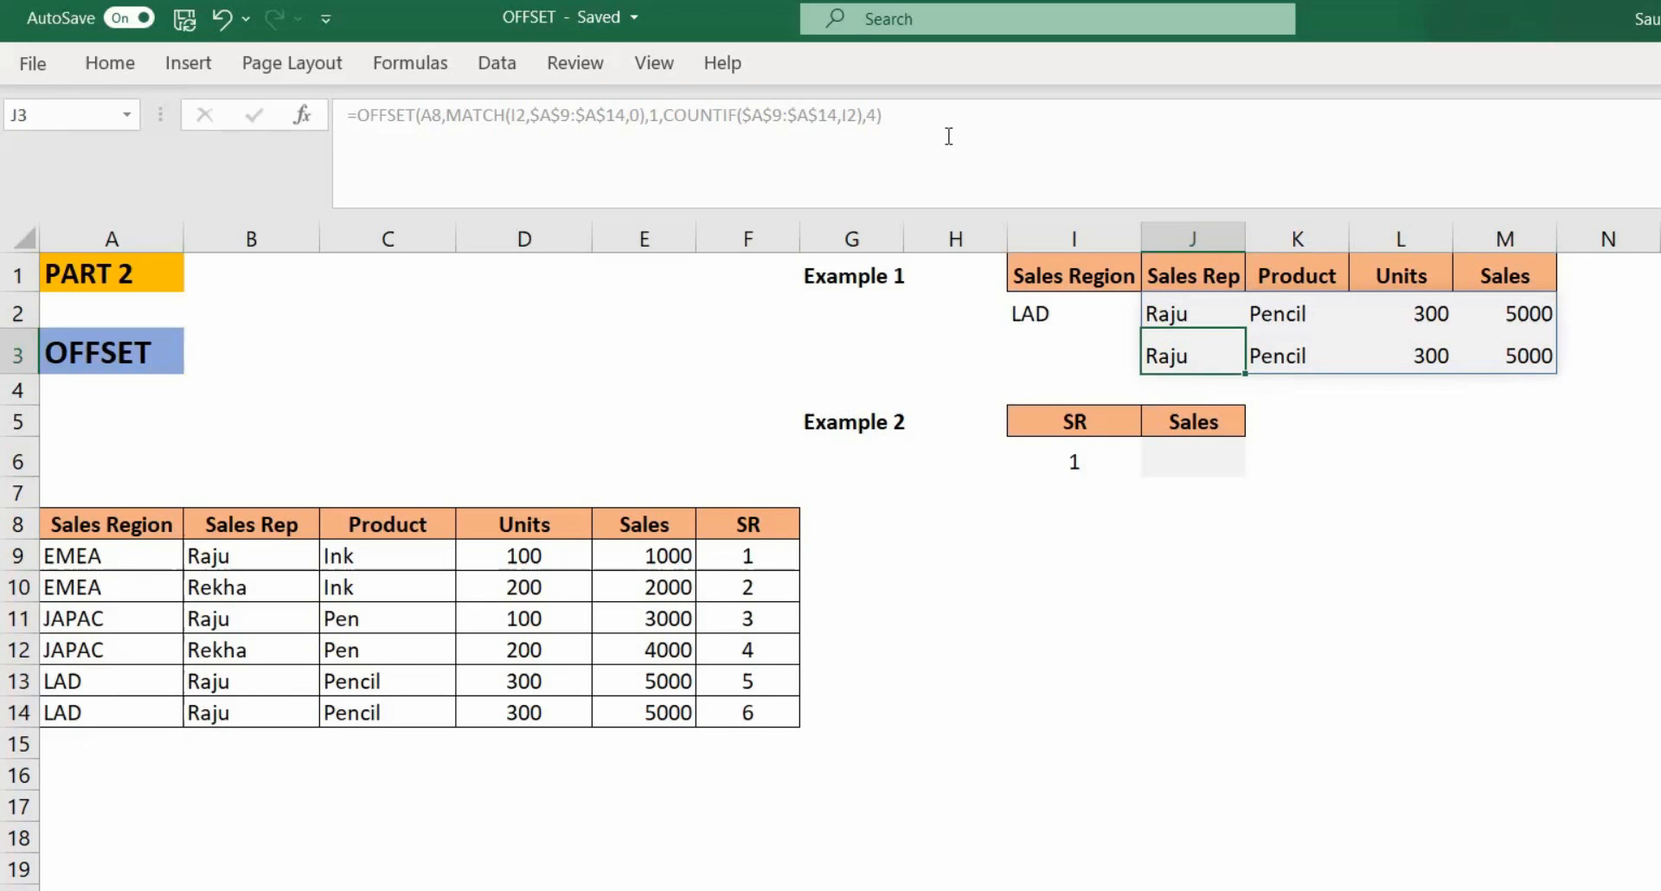
Step: In J6, enter =MATCH(I6,$F$9:$F$14,0) to find the position of the SR value
key("Down")
key("Down")
key("Down")
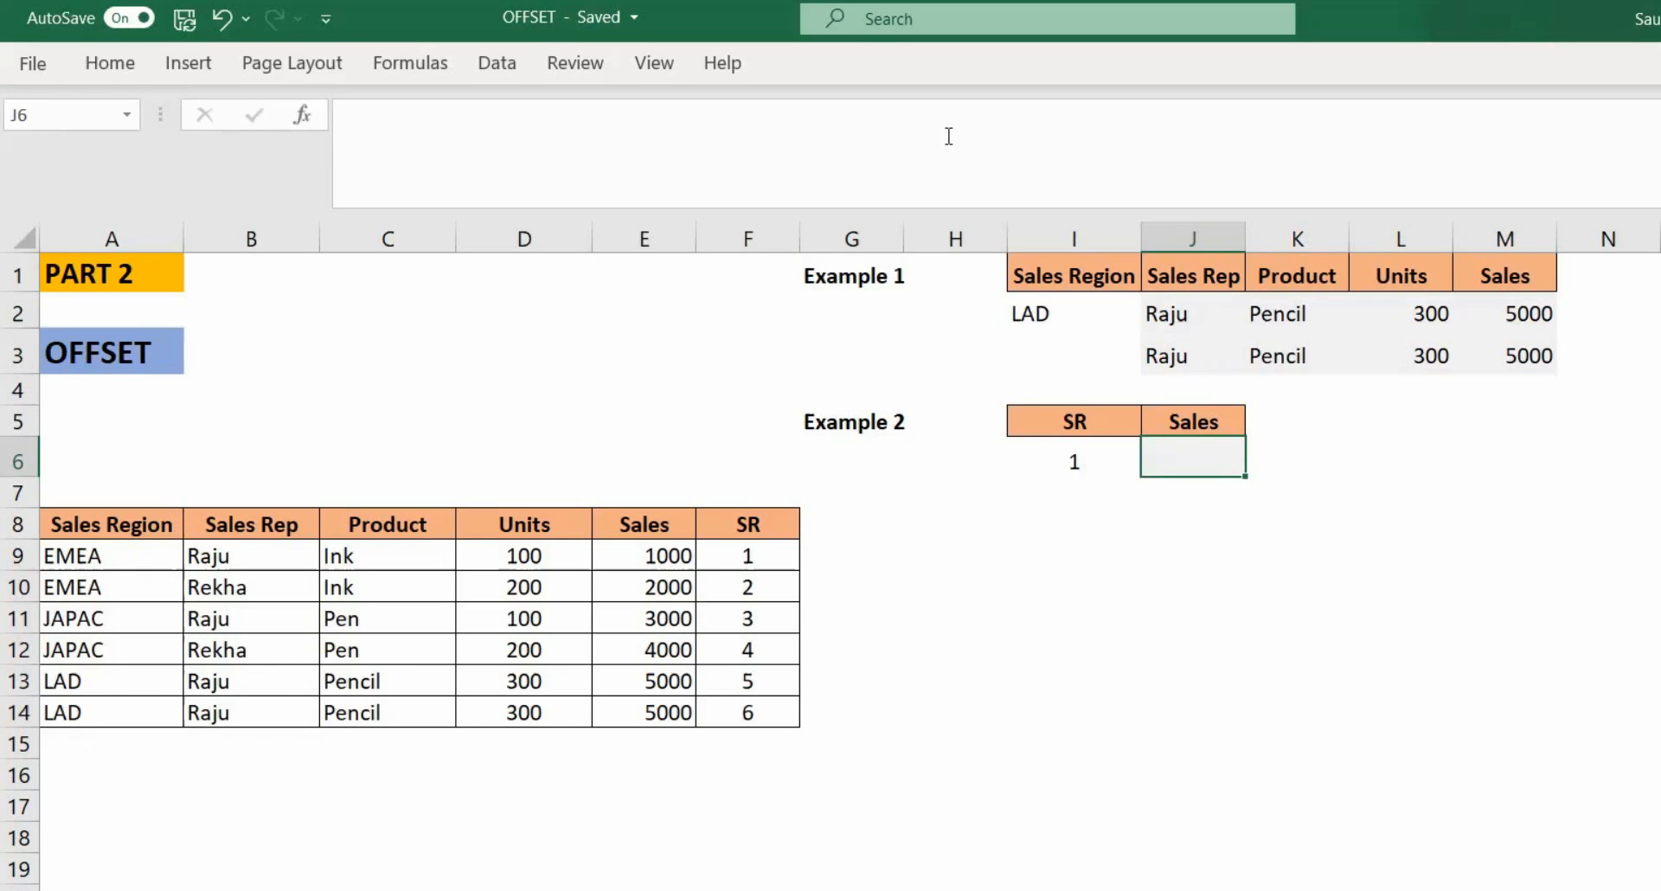
type("=mat")
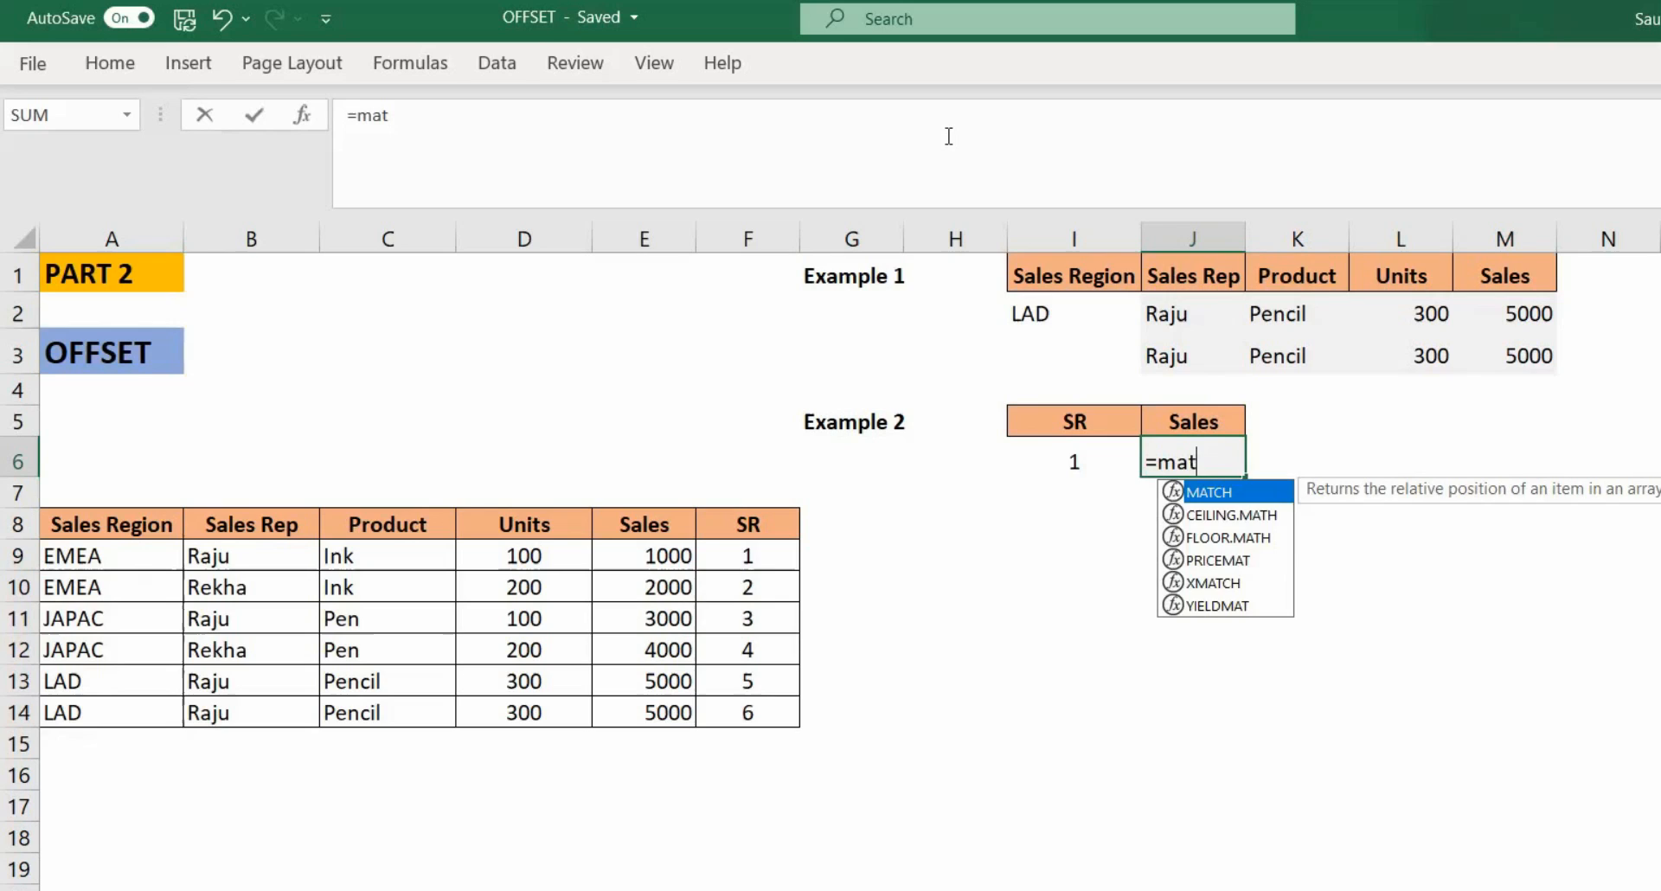
key("Tab")
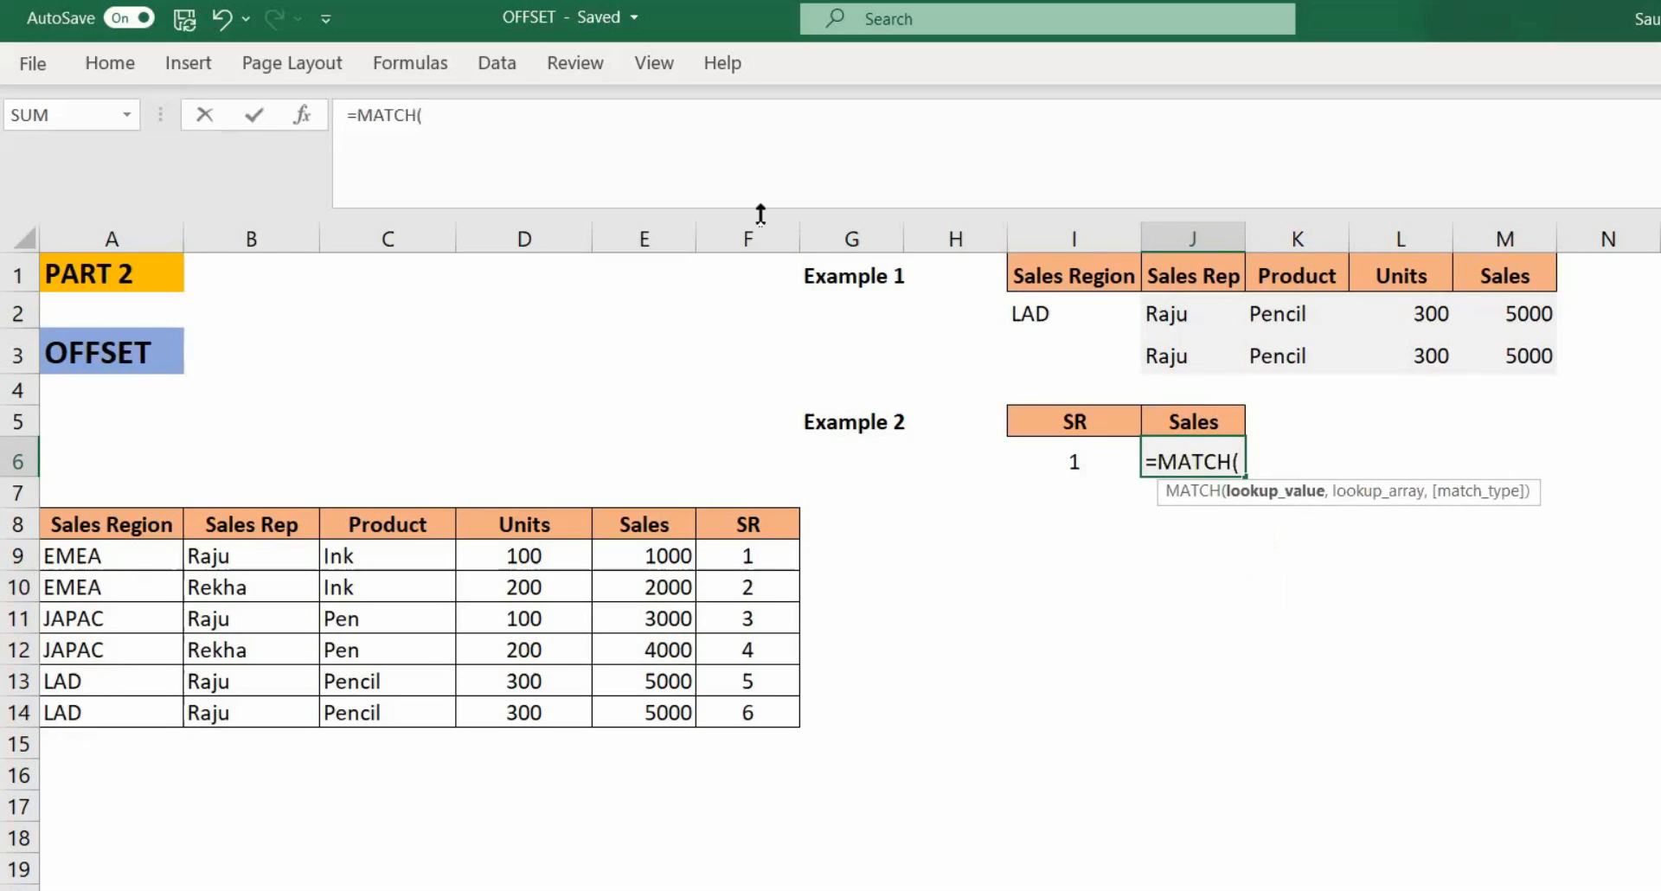
left_click(1063, 461)
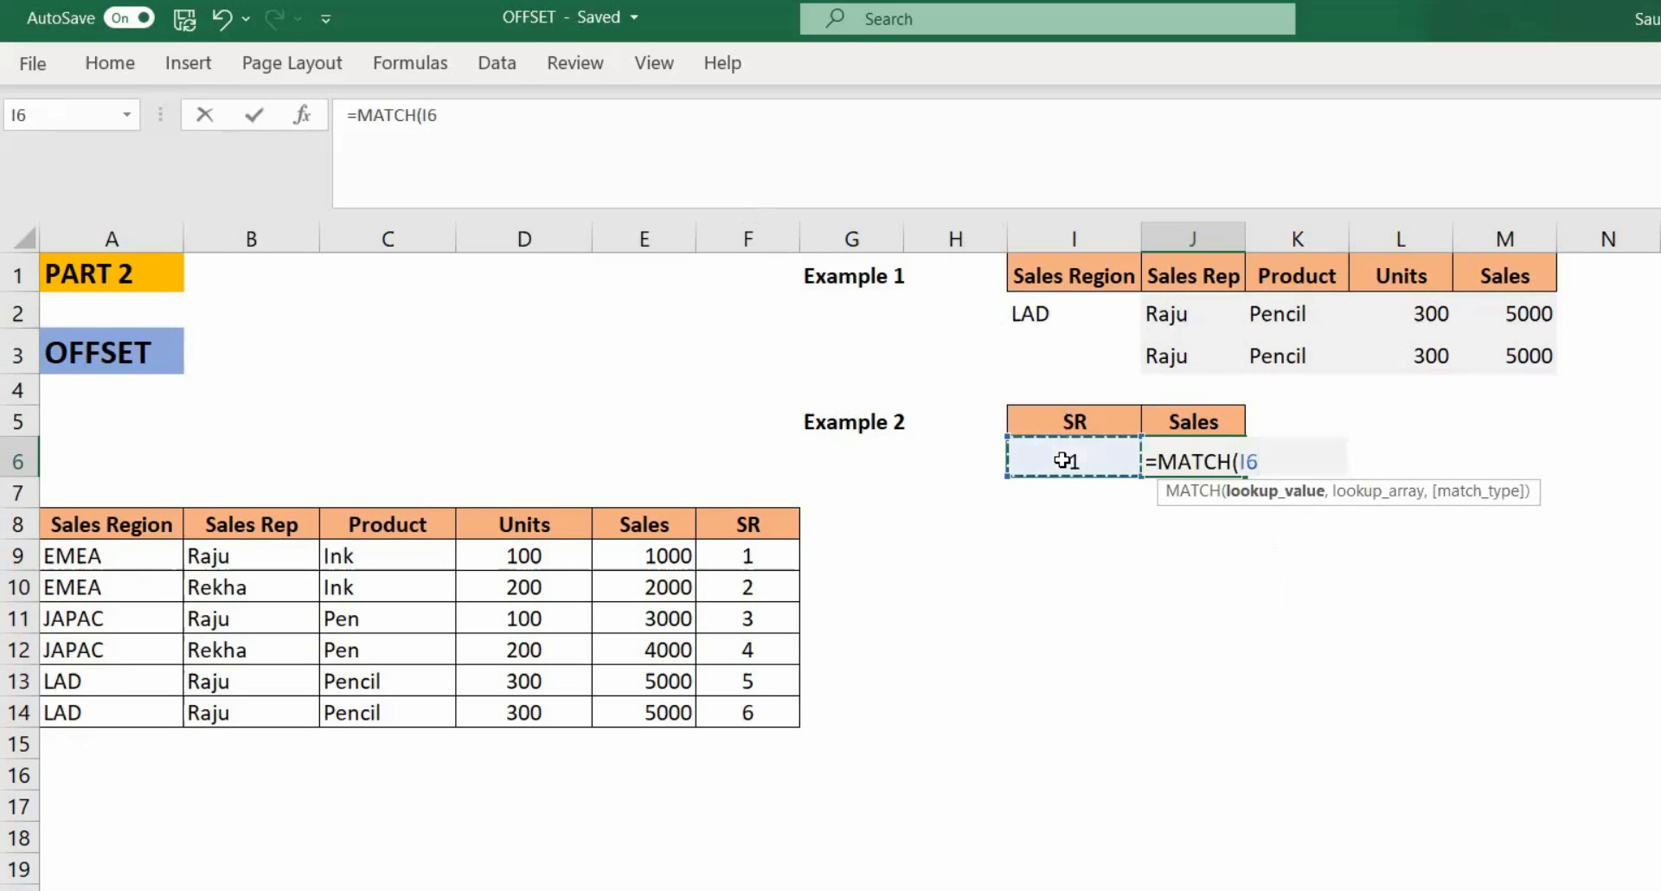
type(",")
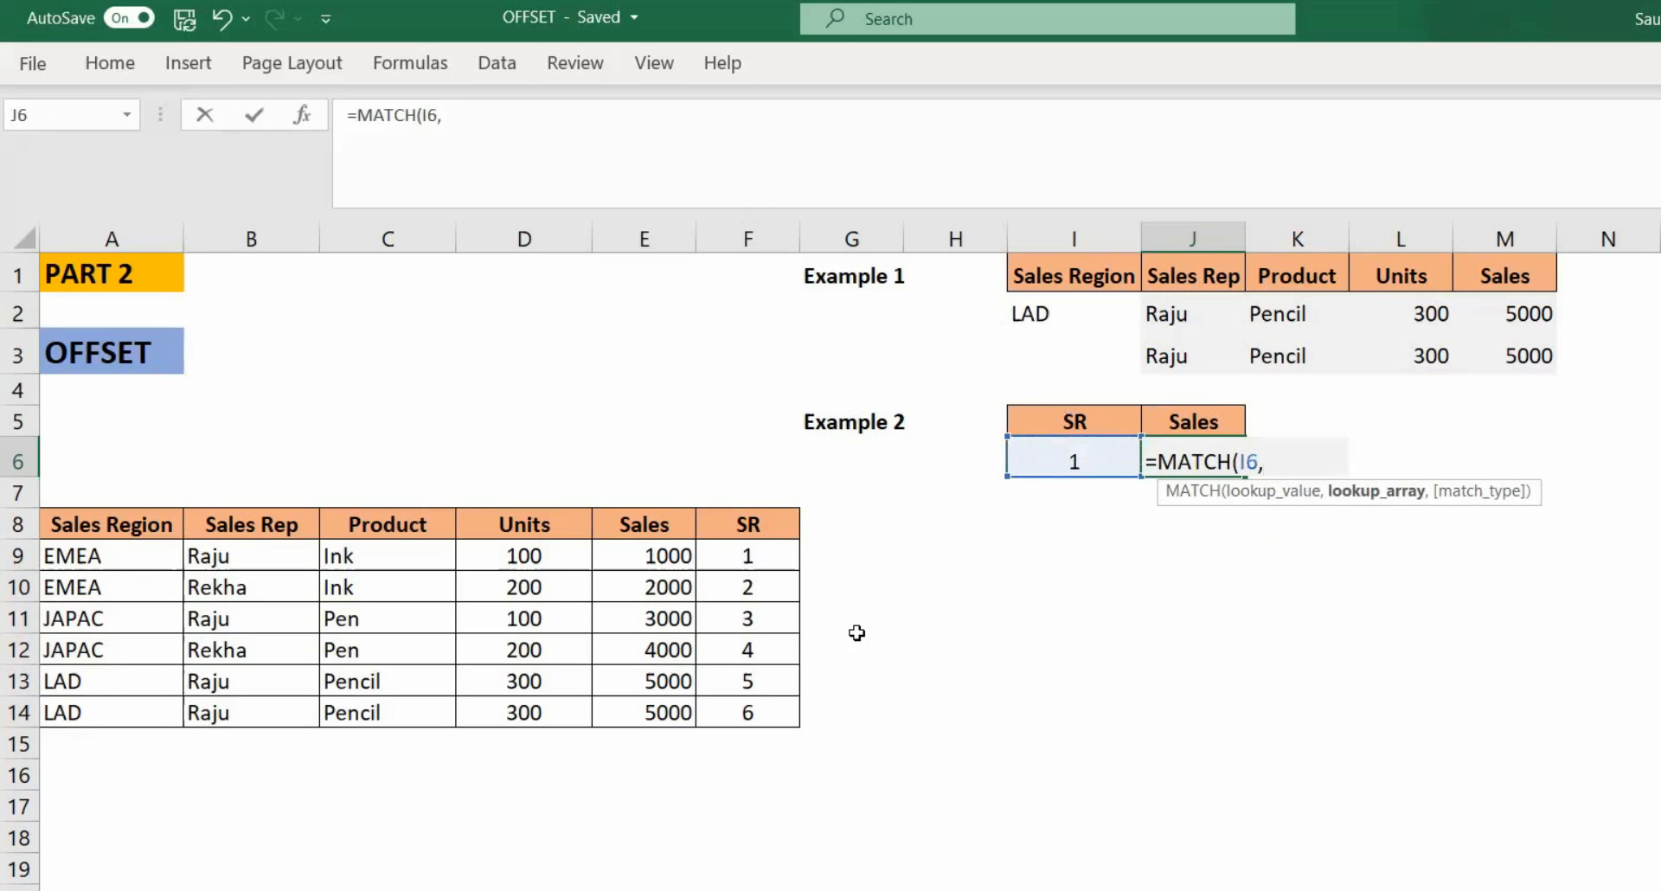
left_click(751, 559)
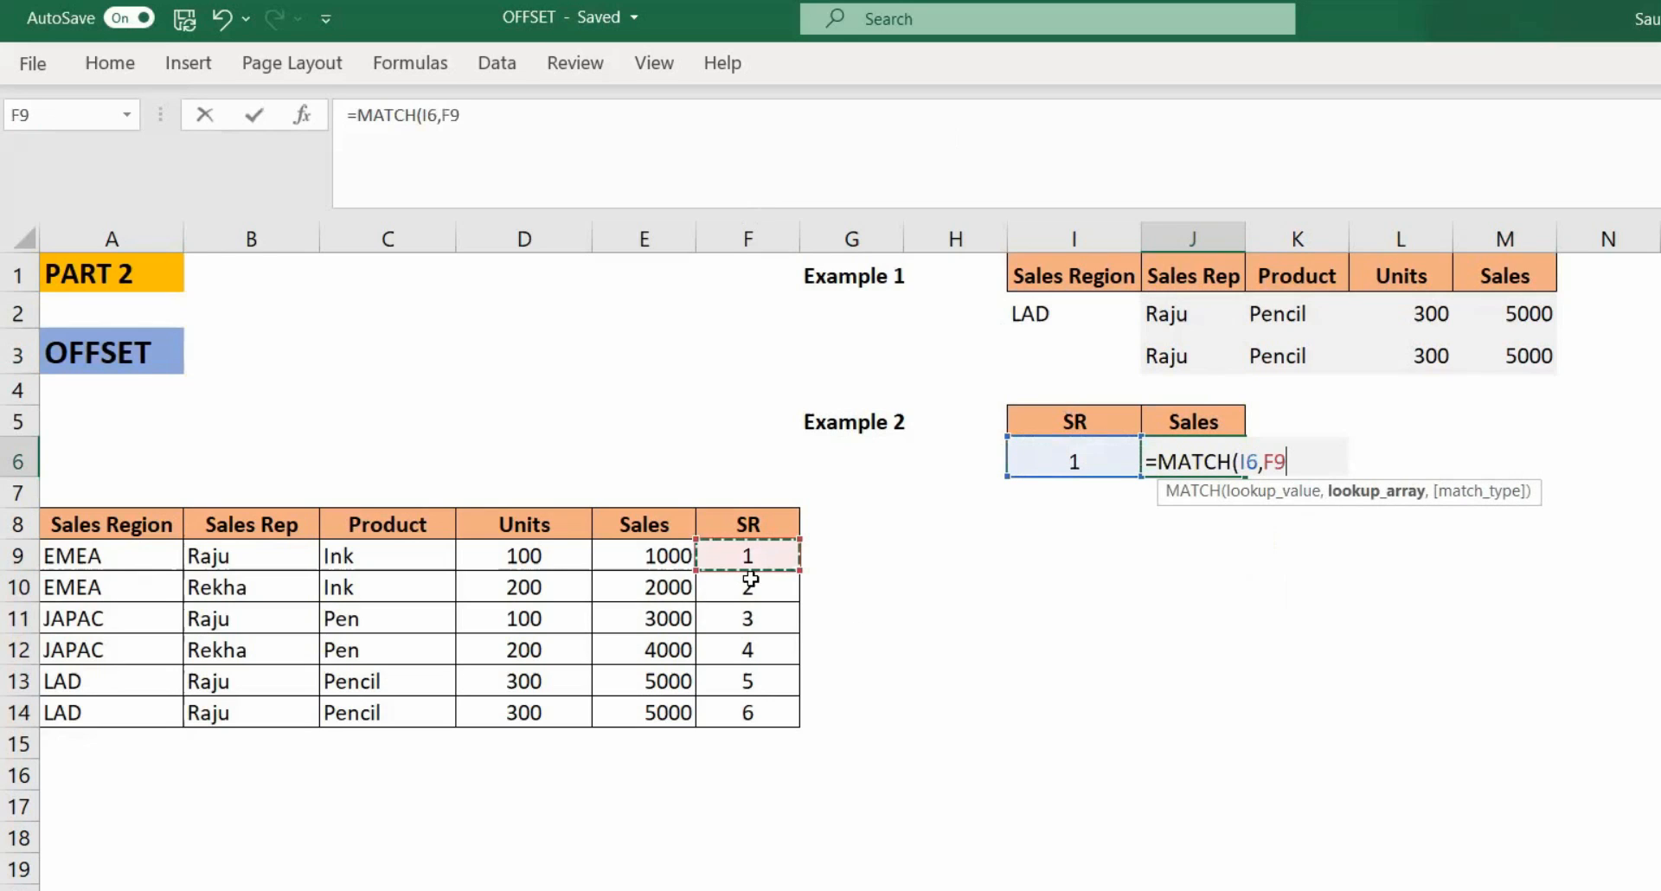
left_click_drag(744, 709, 744, 709)
key("F4")
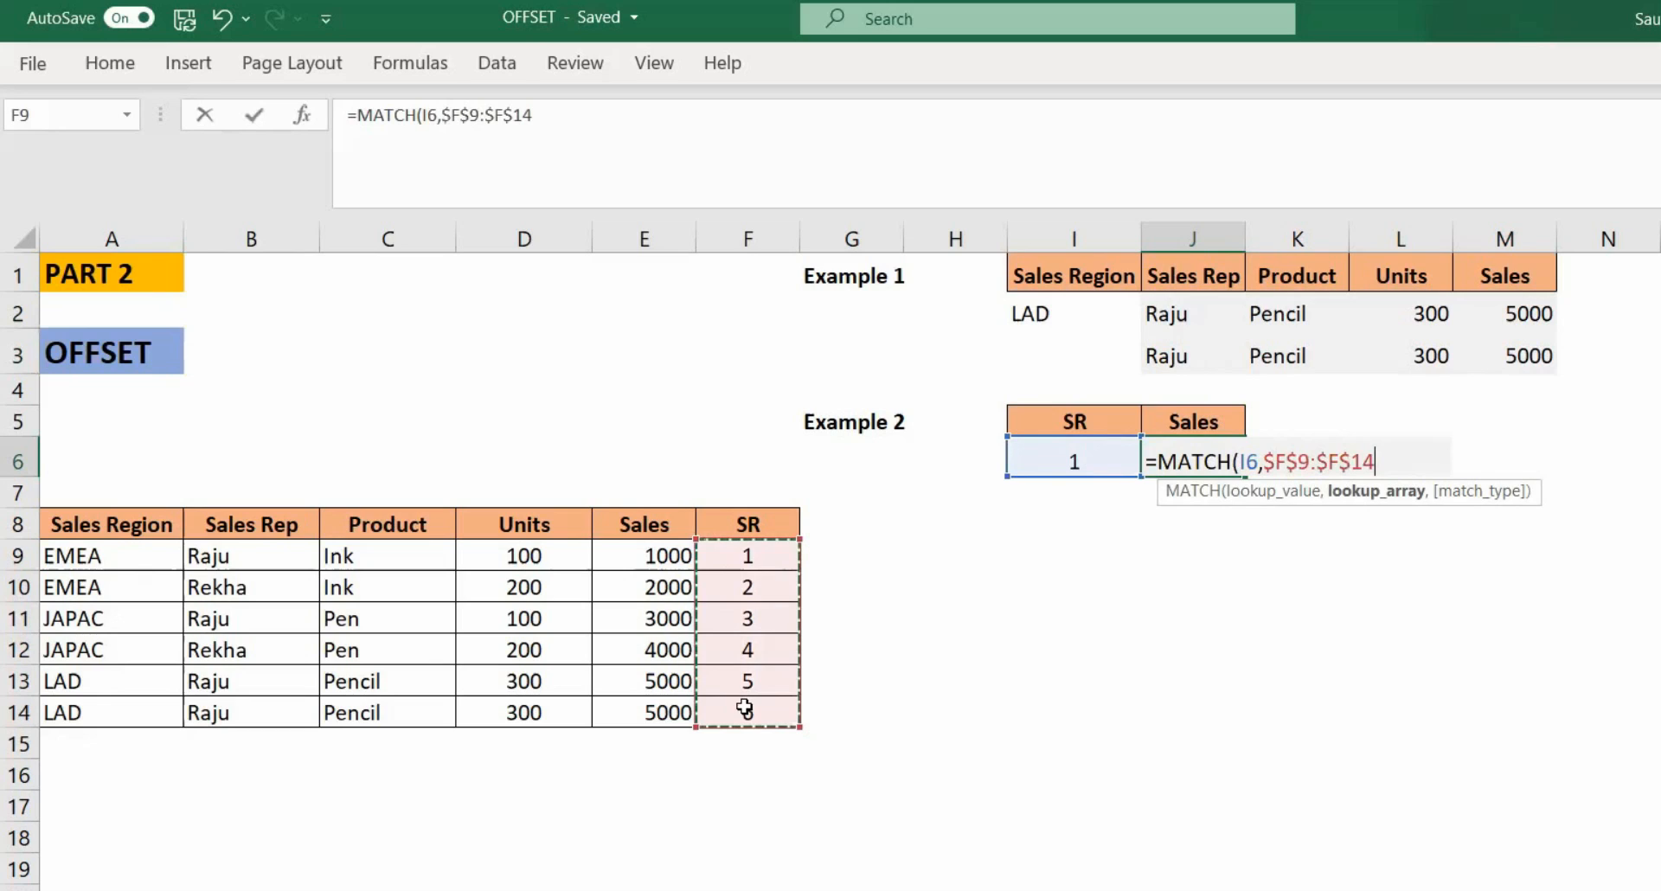
type(",")
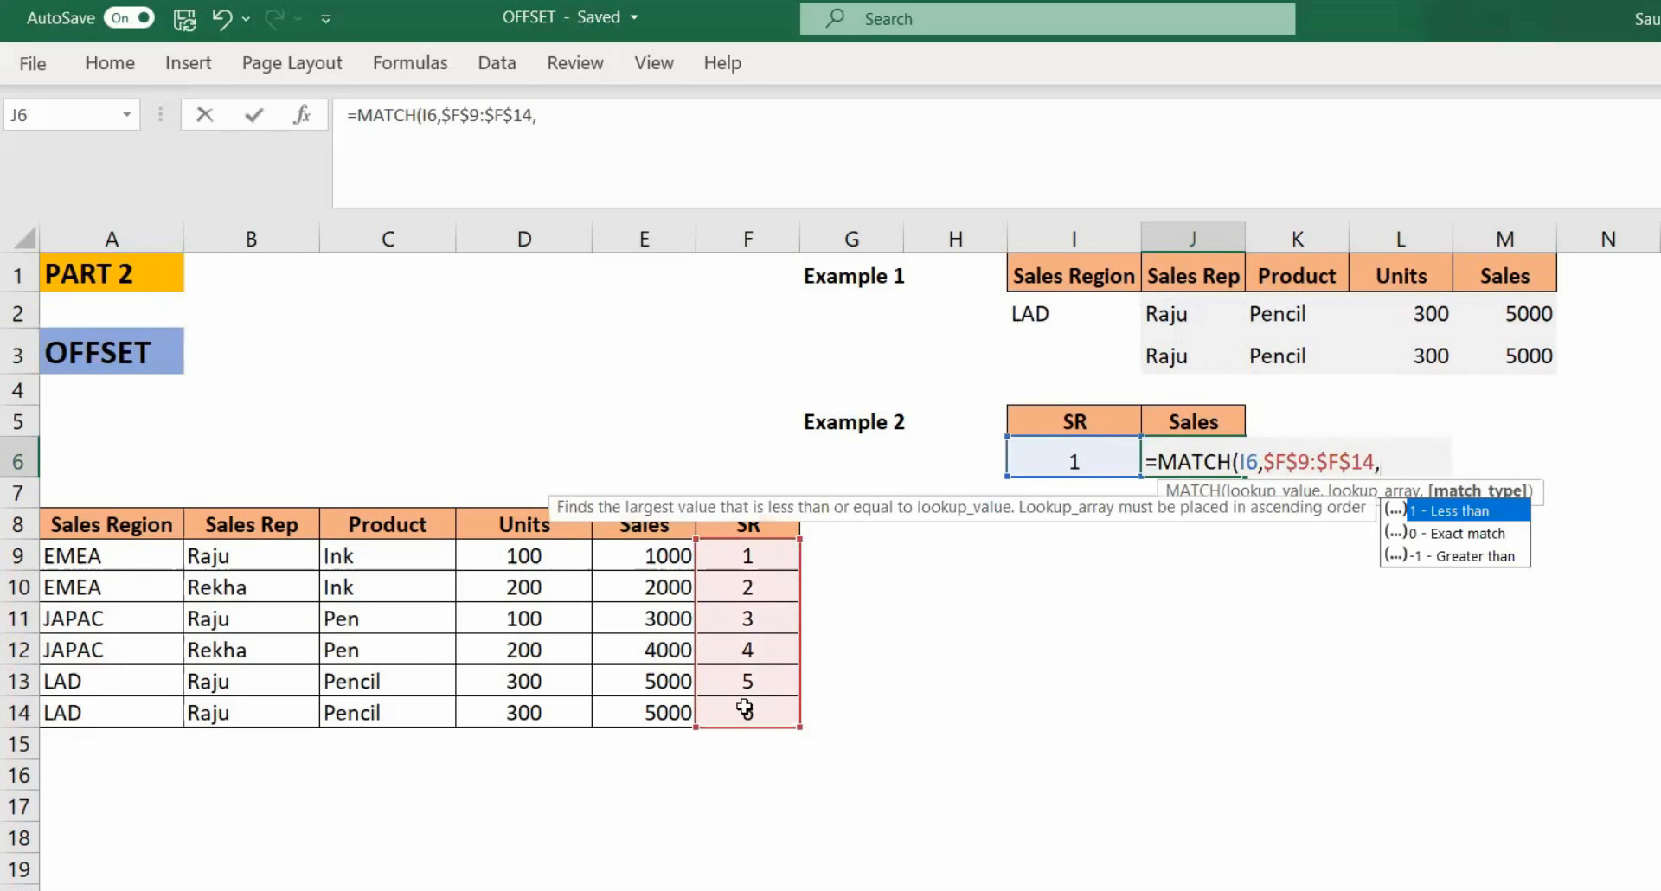
type("0)")
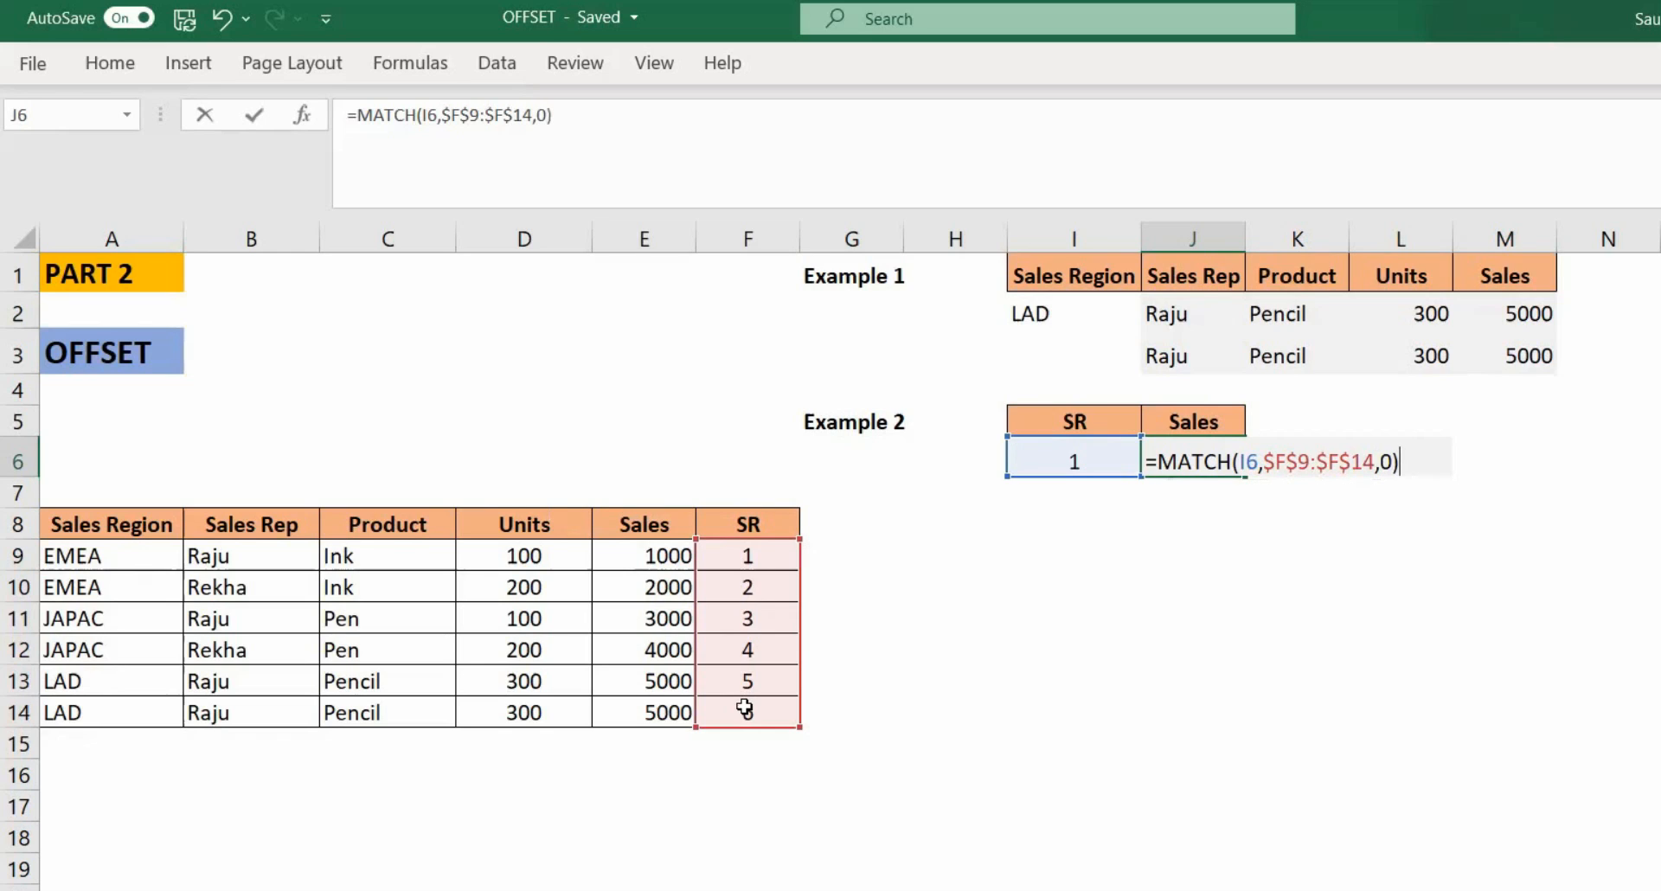
key("Return")
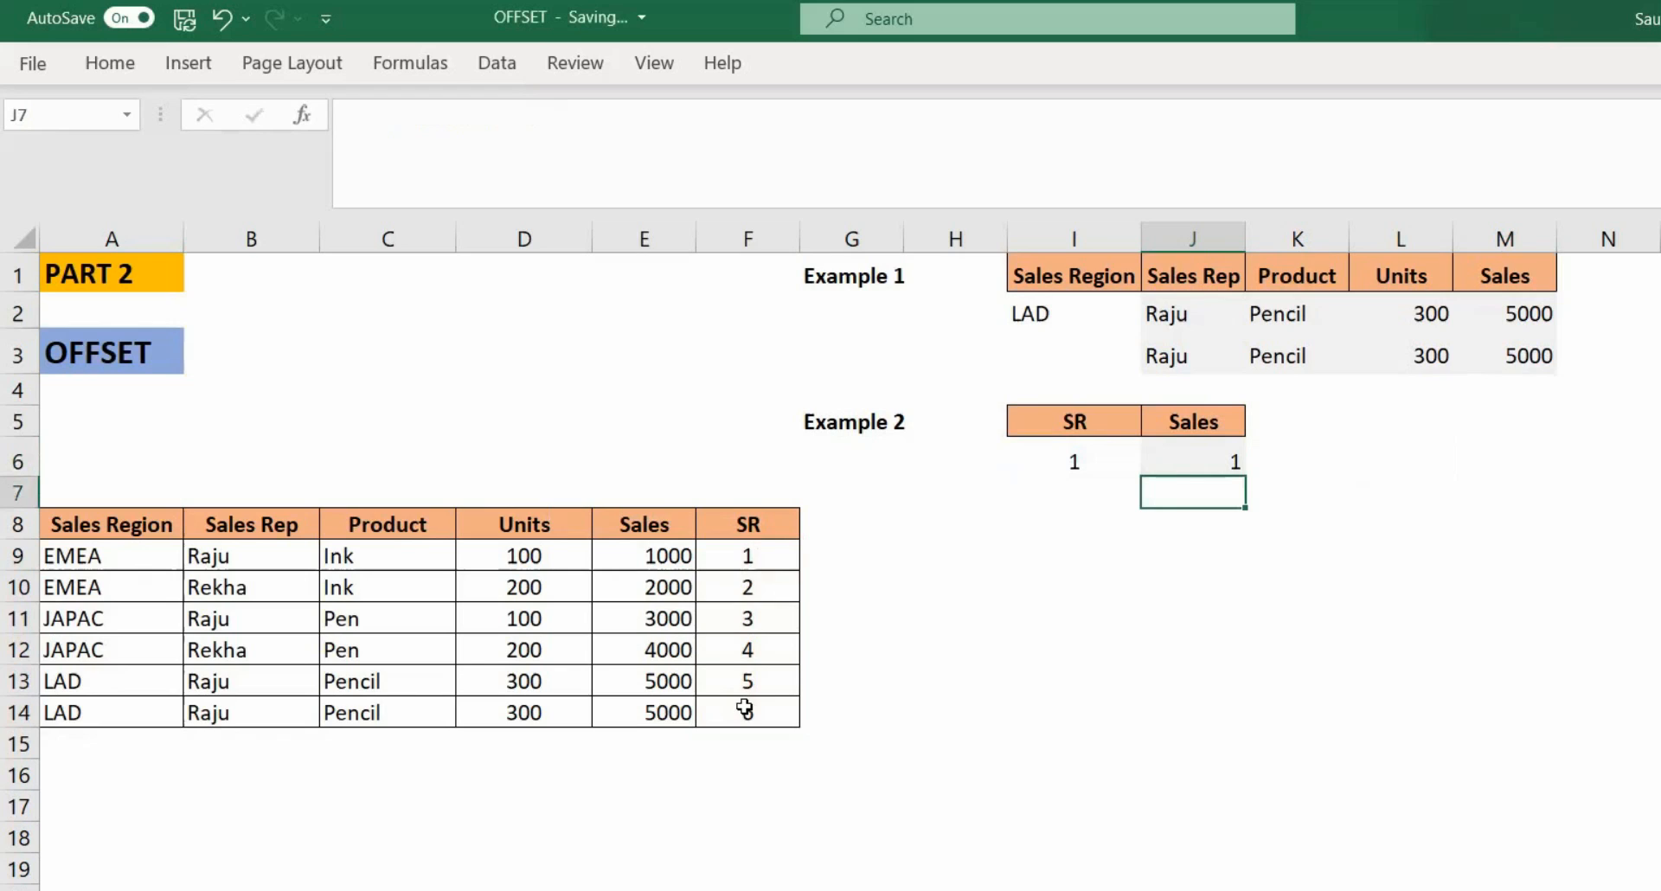
Step: Wrap the MATCH formula in J6 in OFFSET, using F8 as reference, MATCH as rows and -1 as columns
left_click(1179, 465)
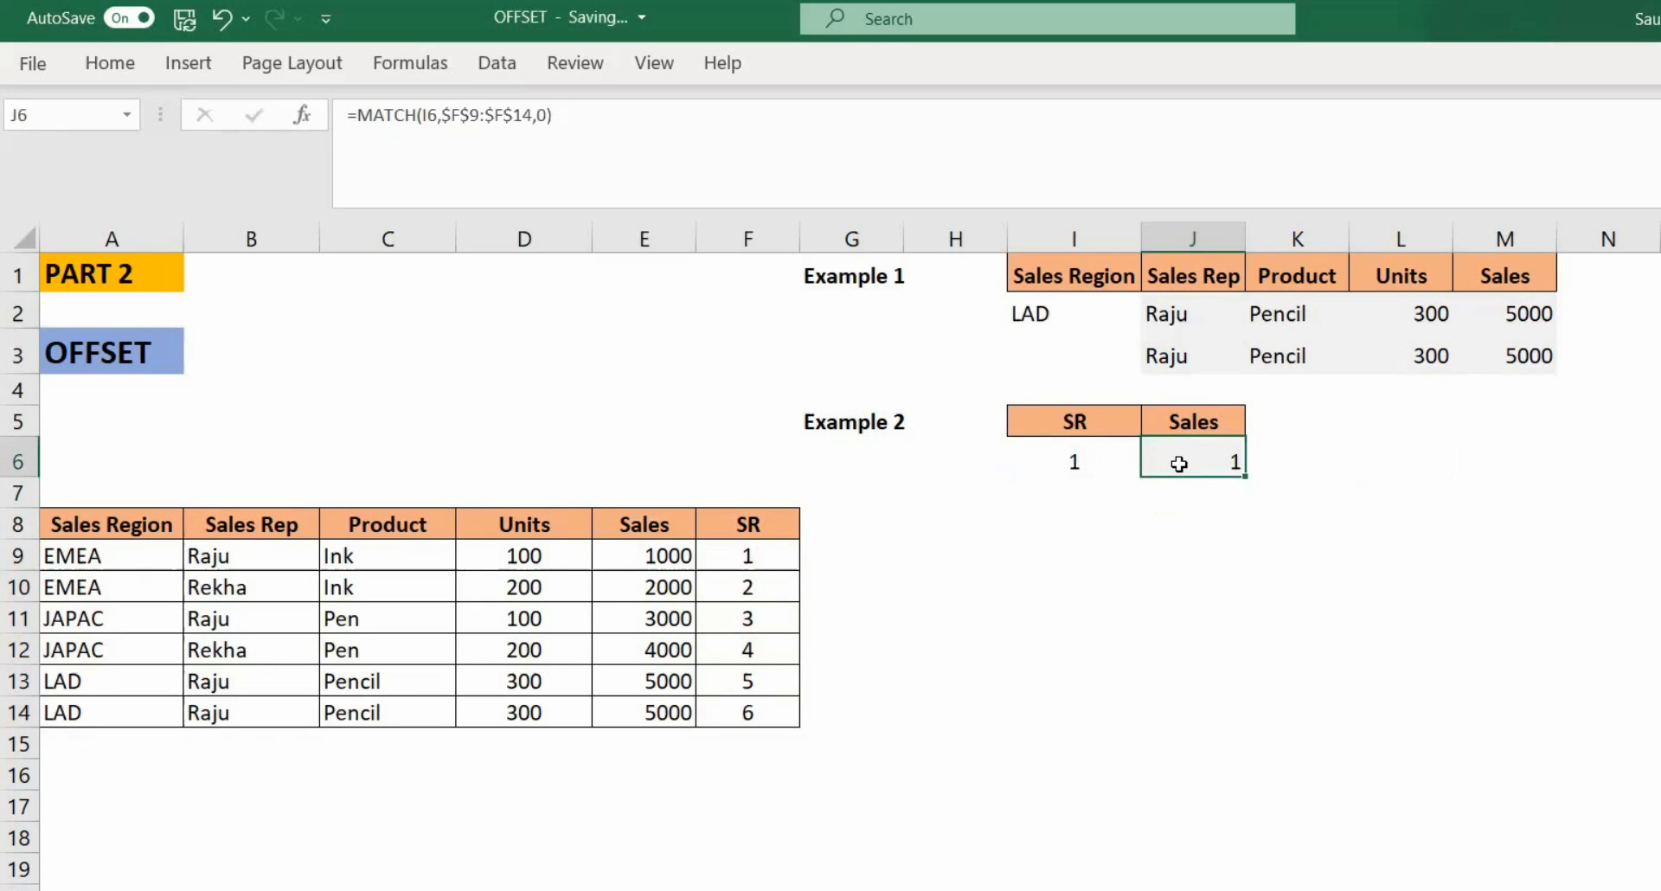
left_click(361, 119)
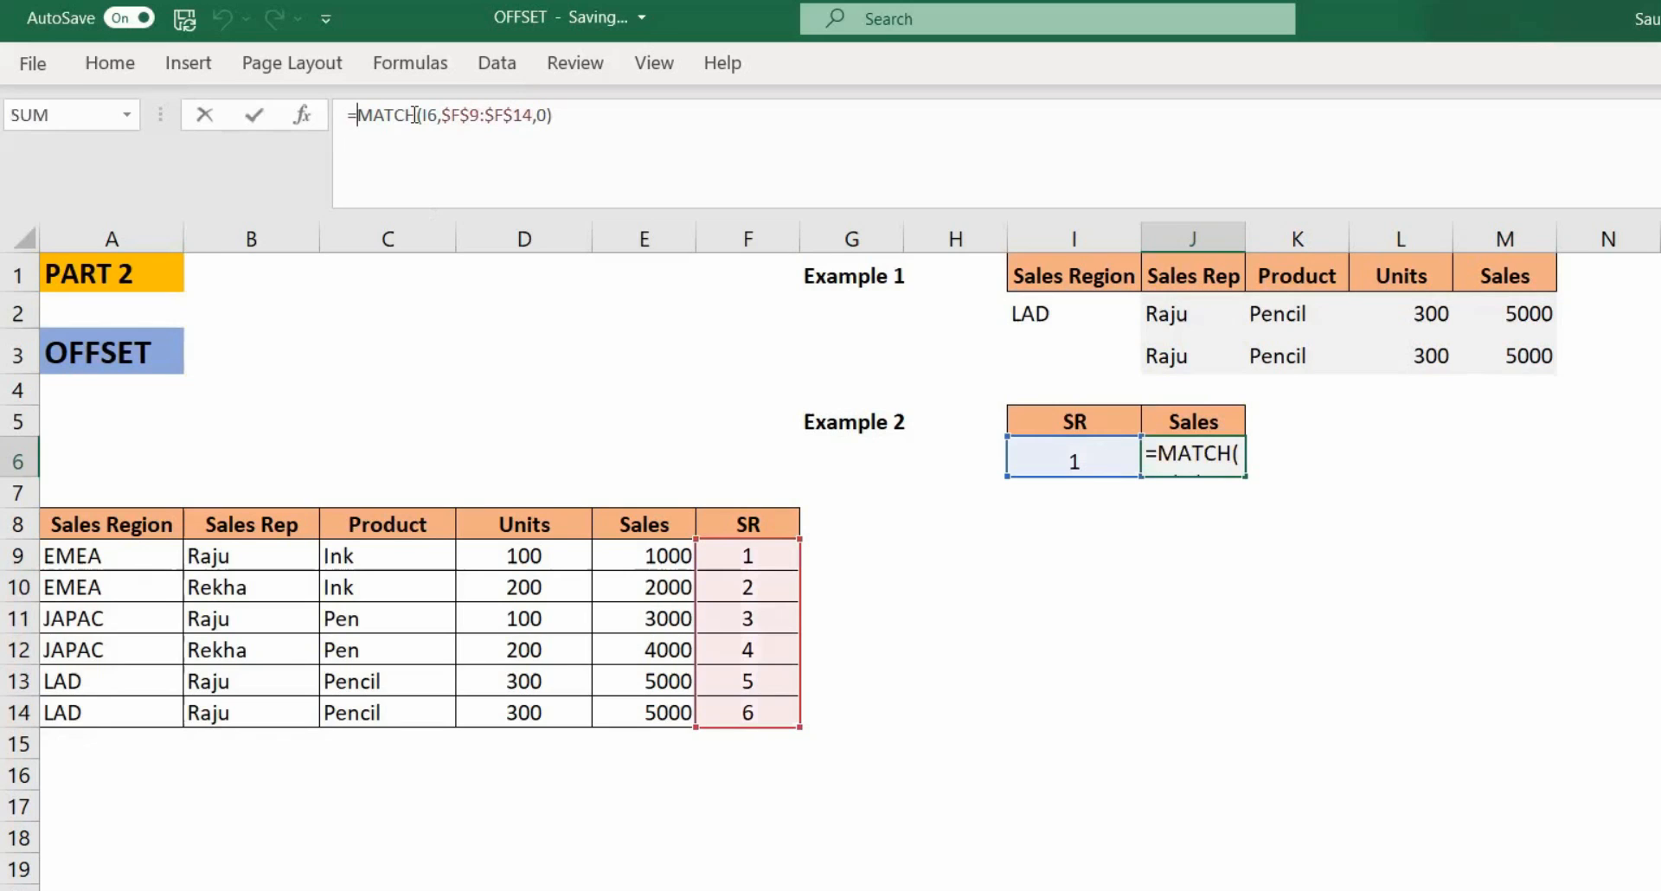
type("OFFSET(")
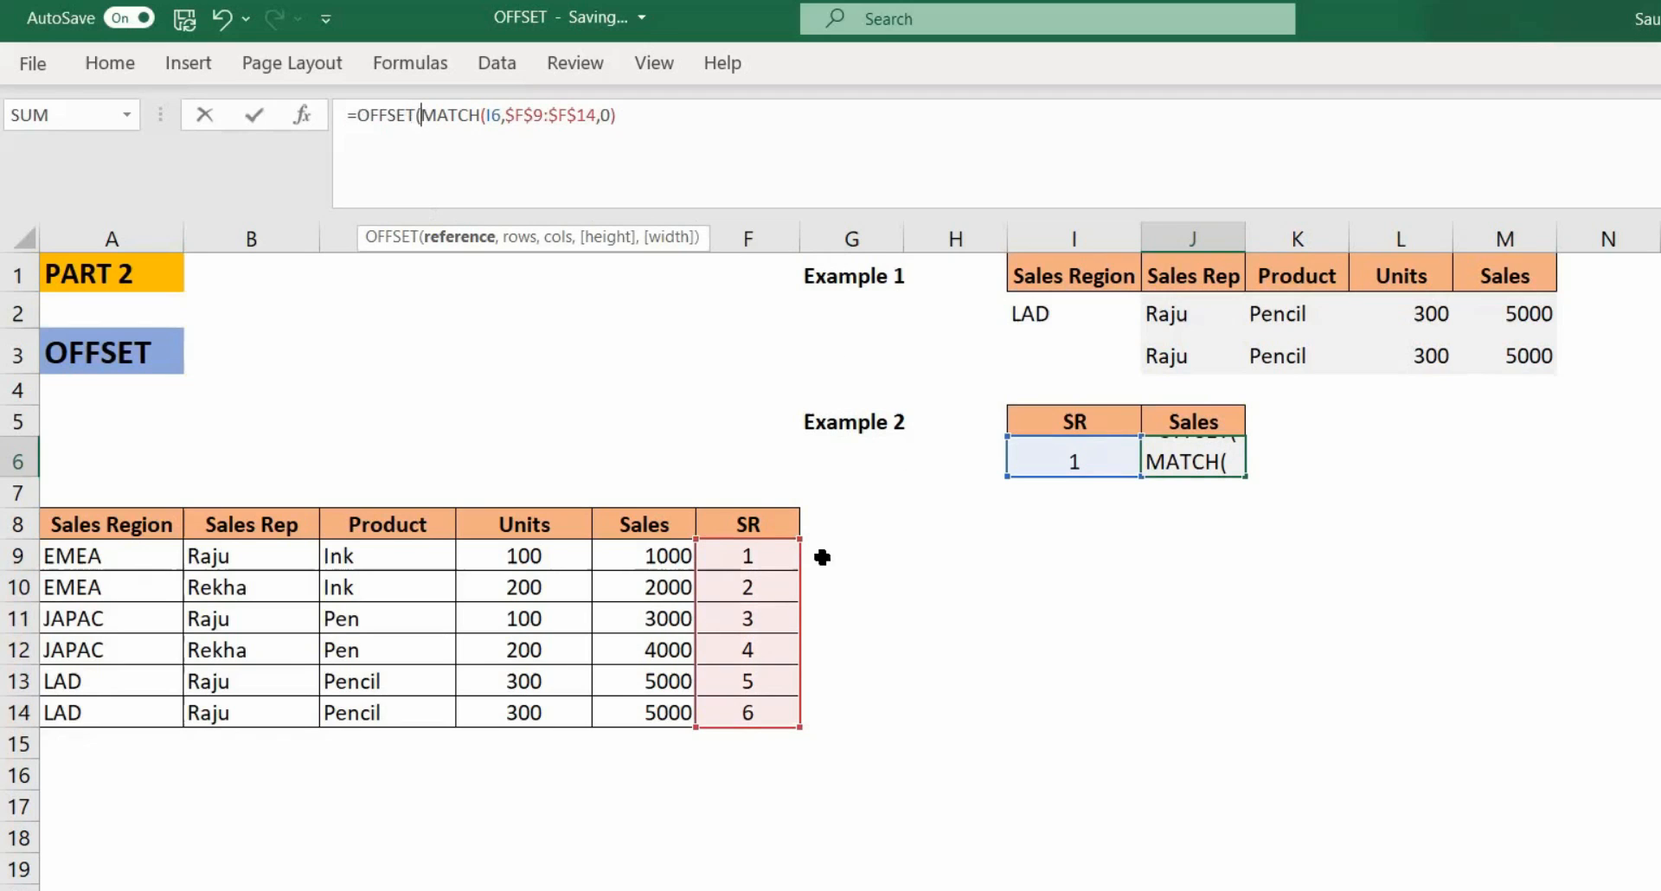
left_click(749, 521)
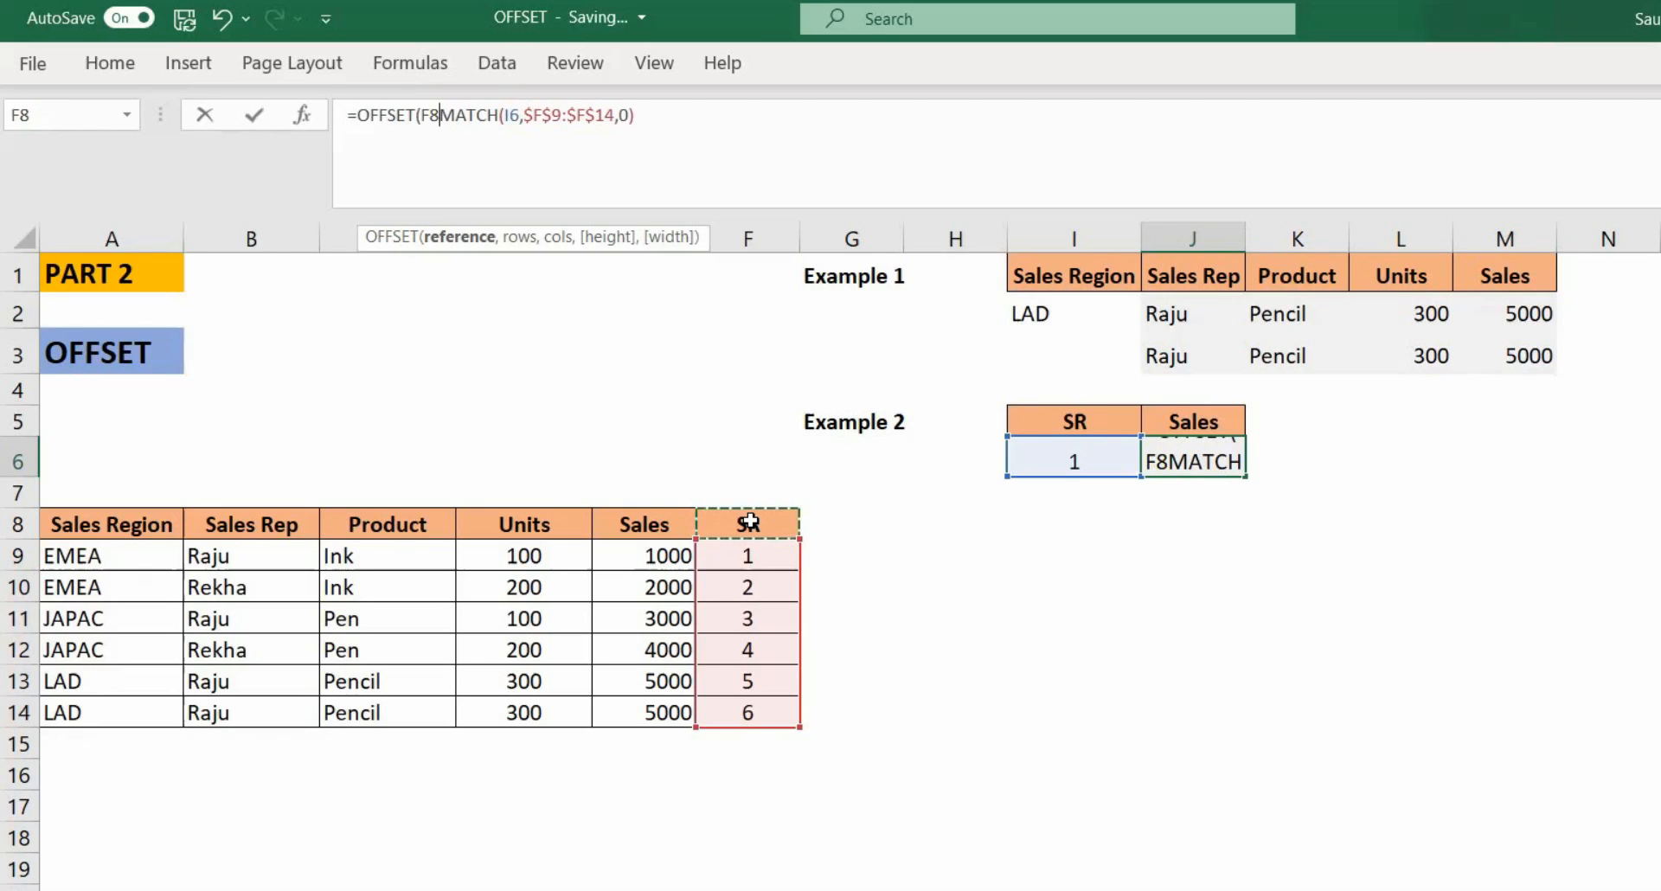
type(",")
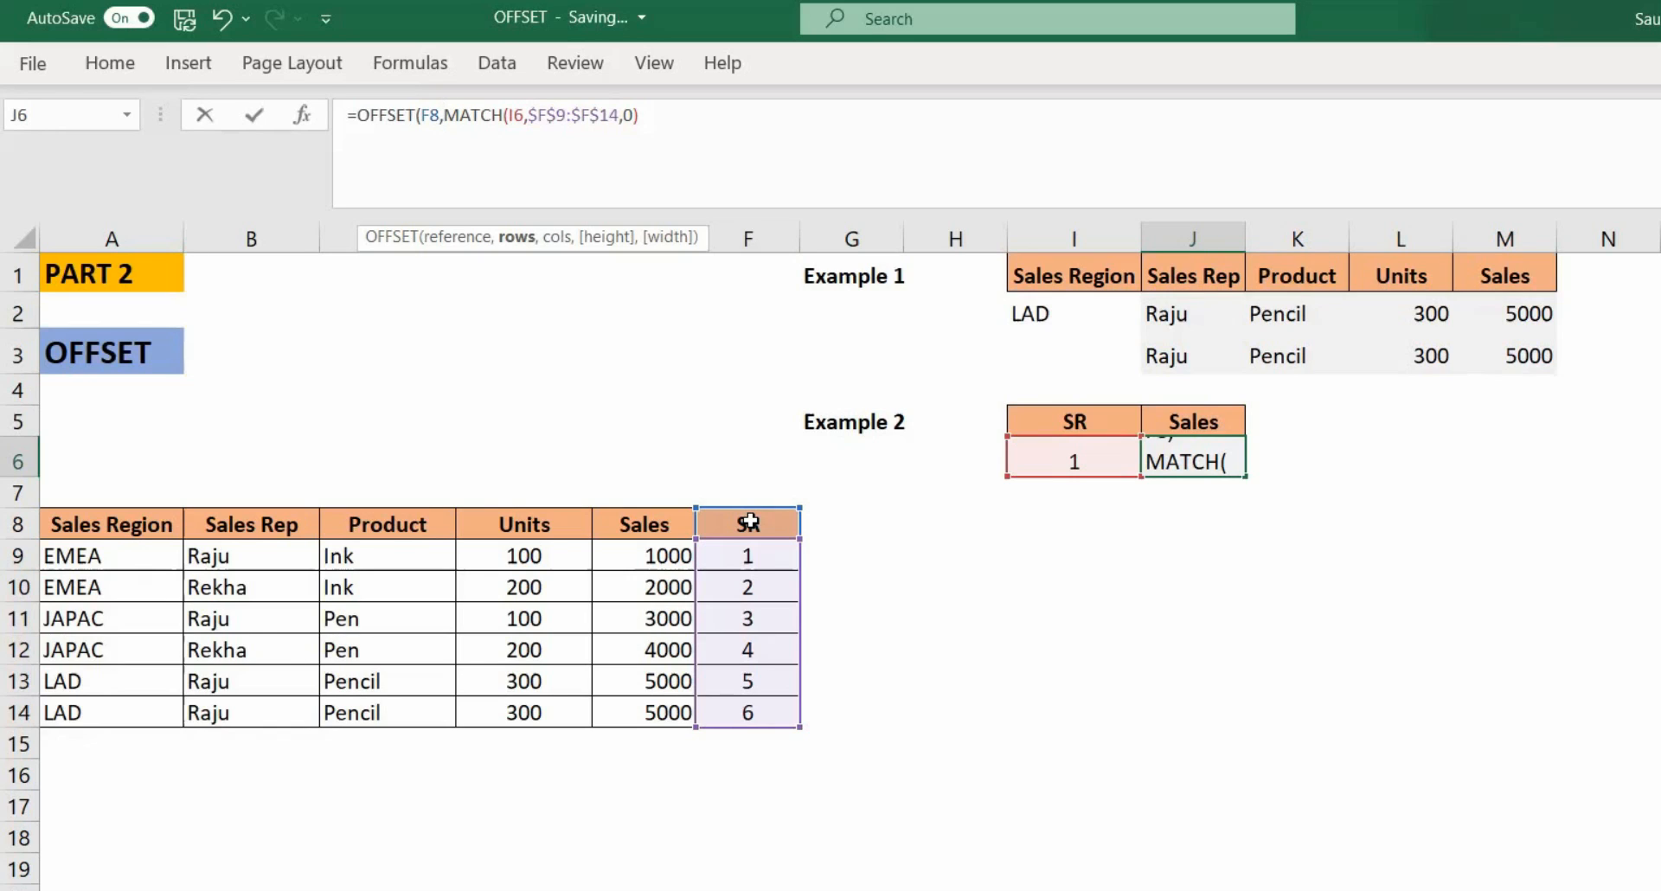
left_click(724, 125)
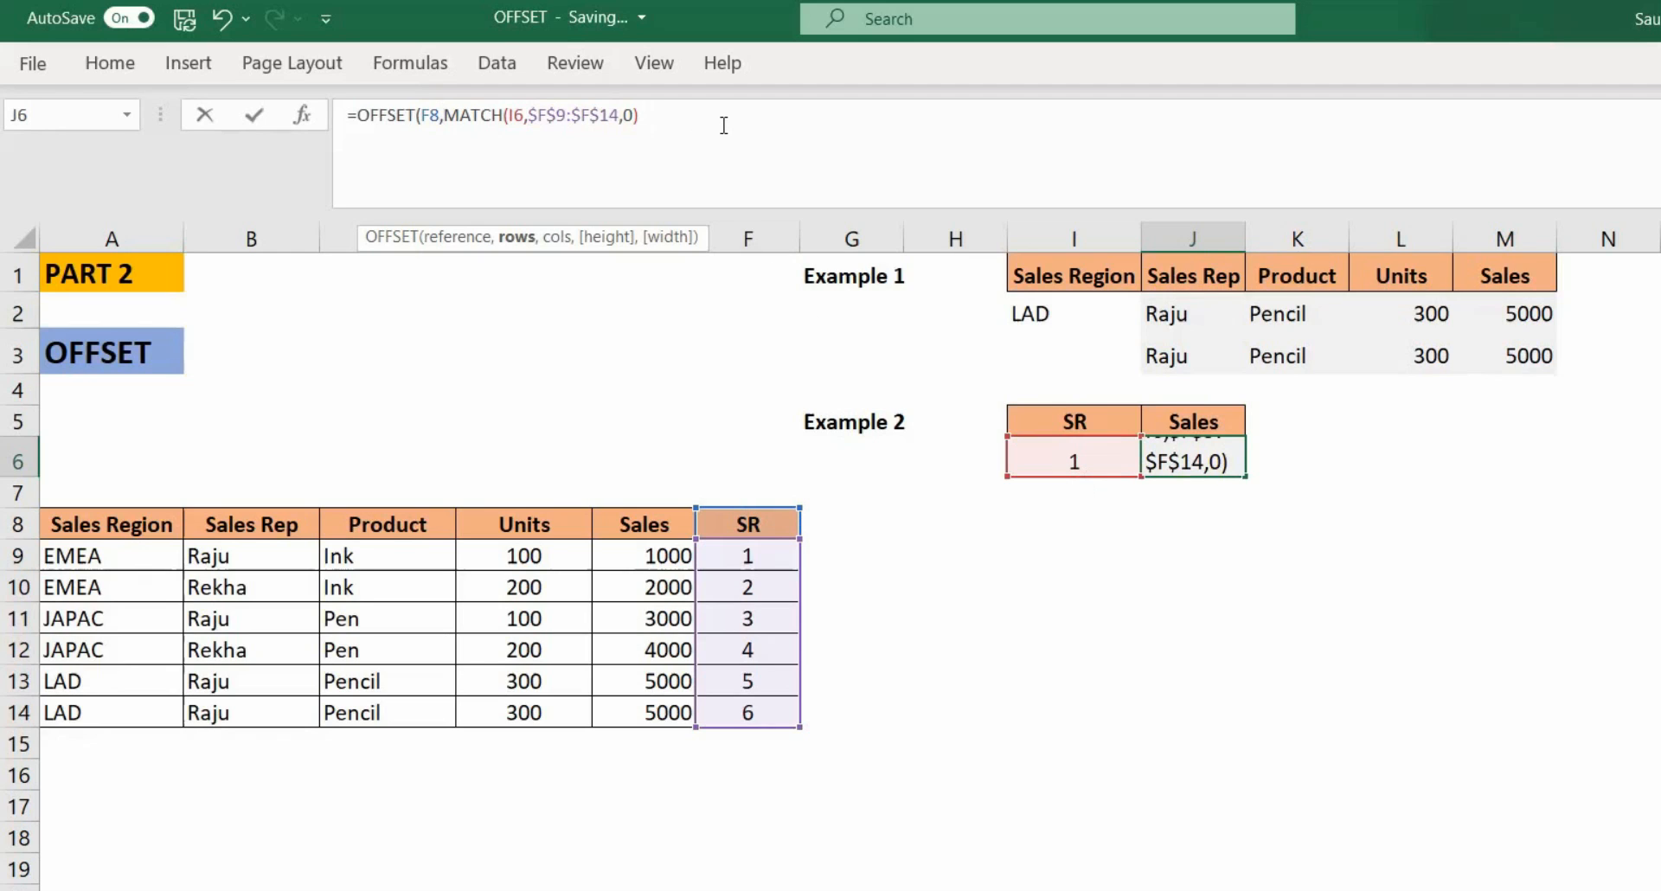
type(",-")
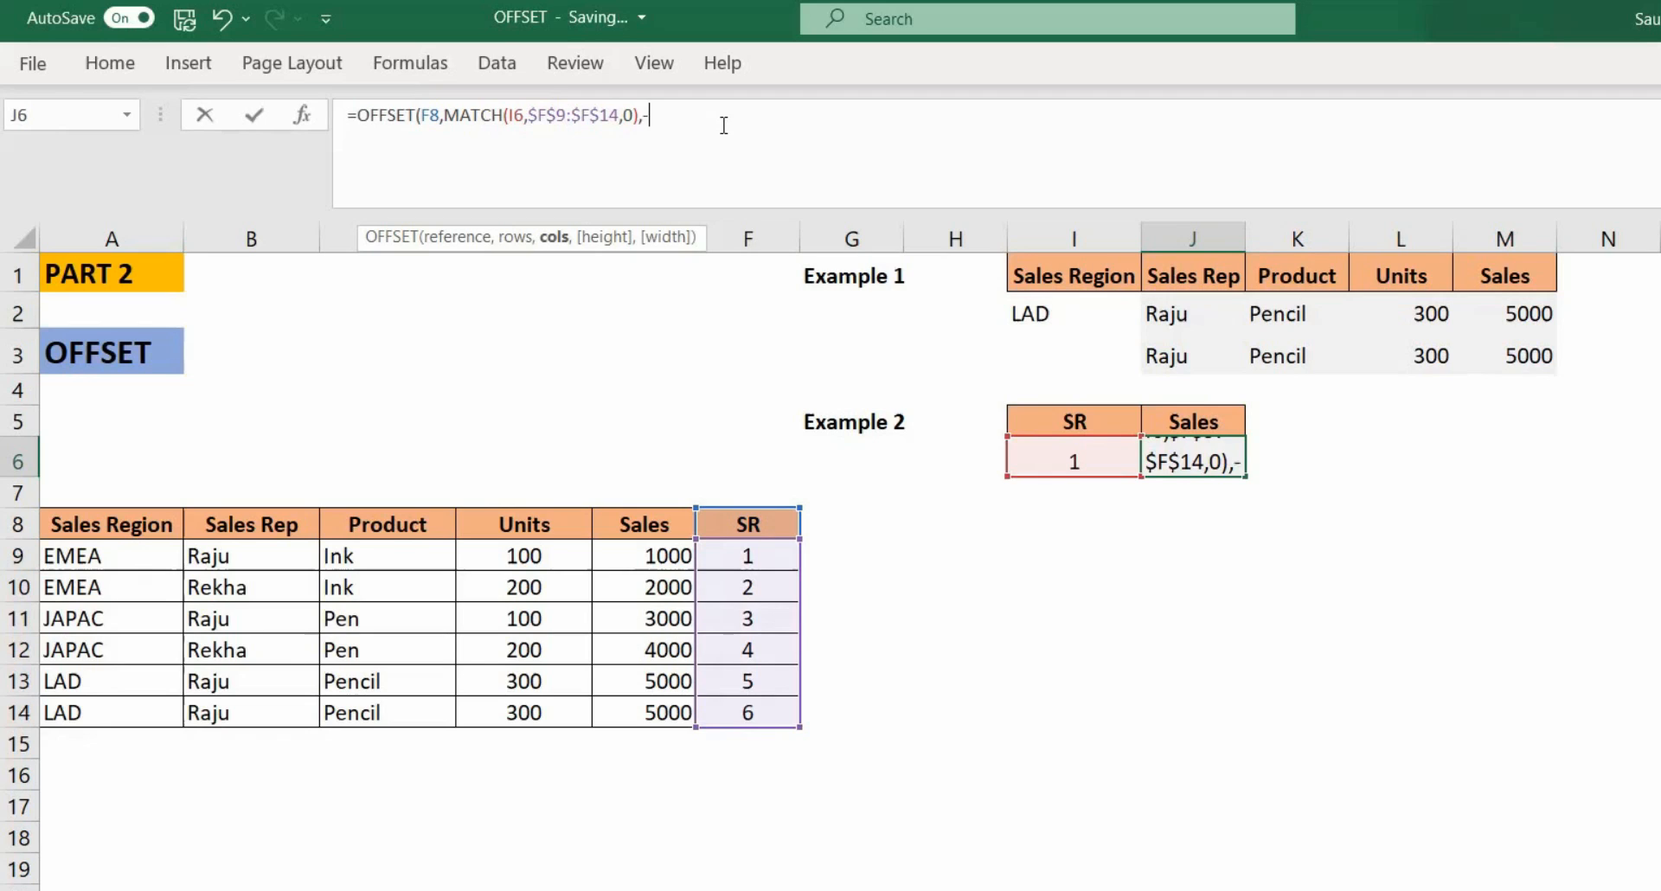
type("1")
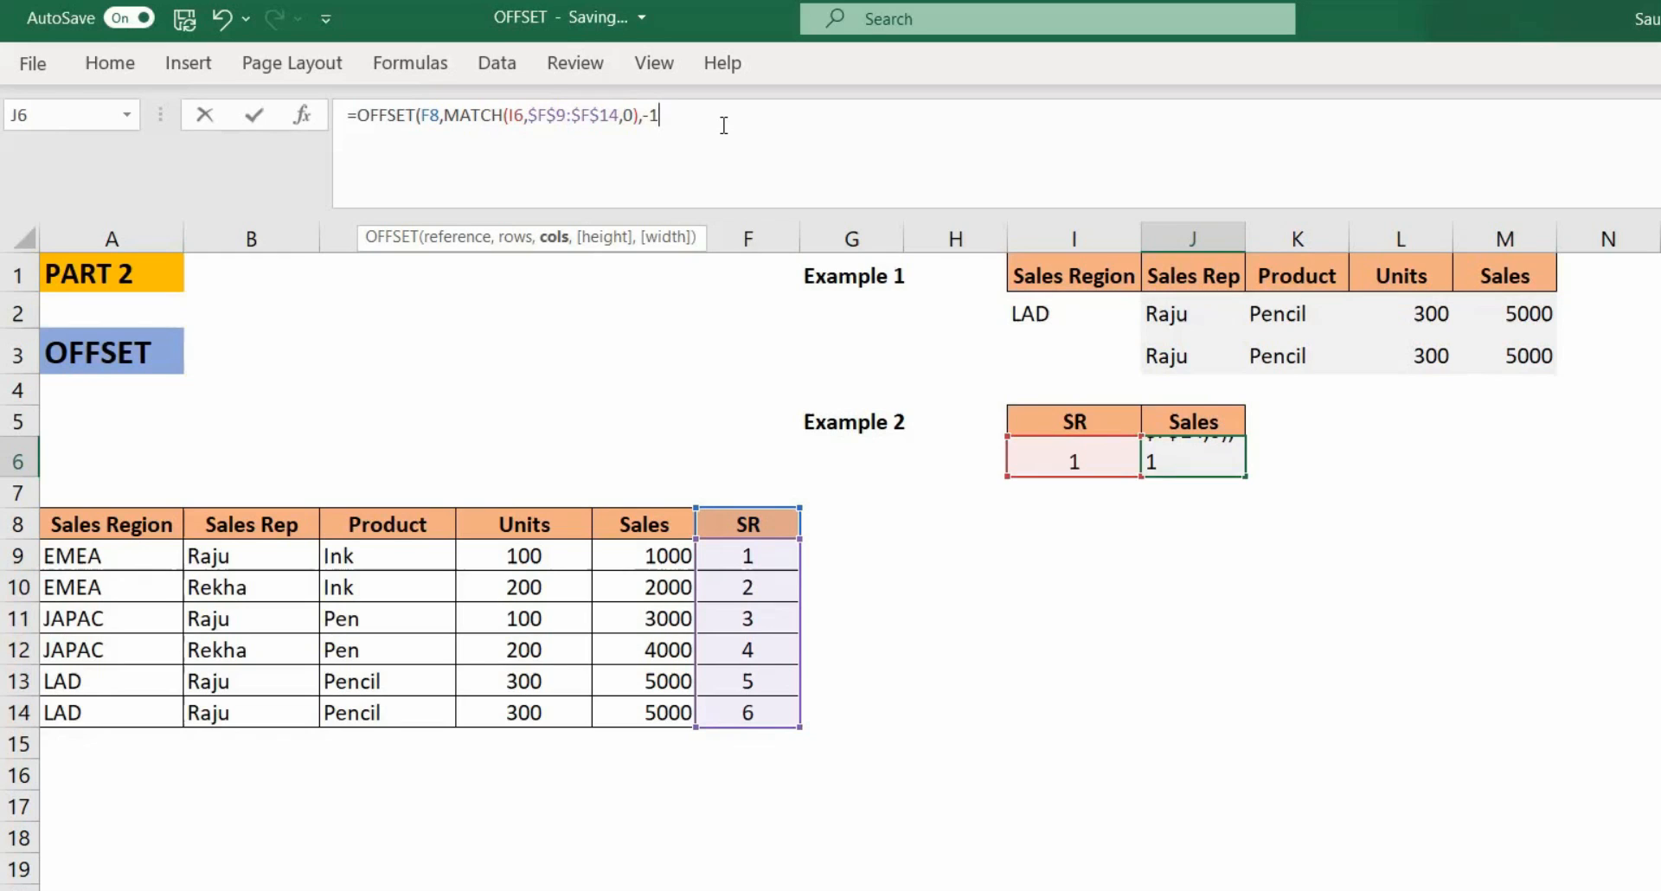
type(",")
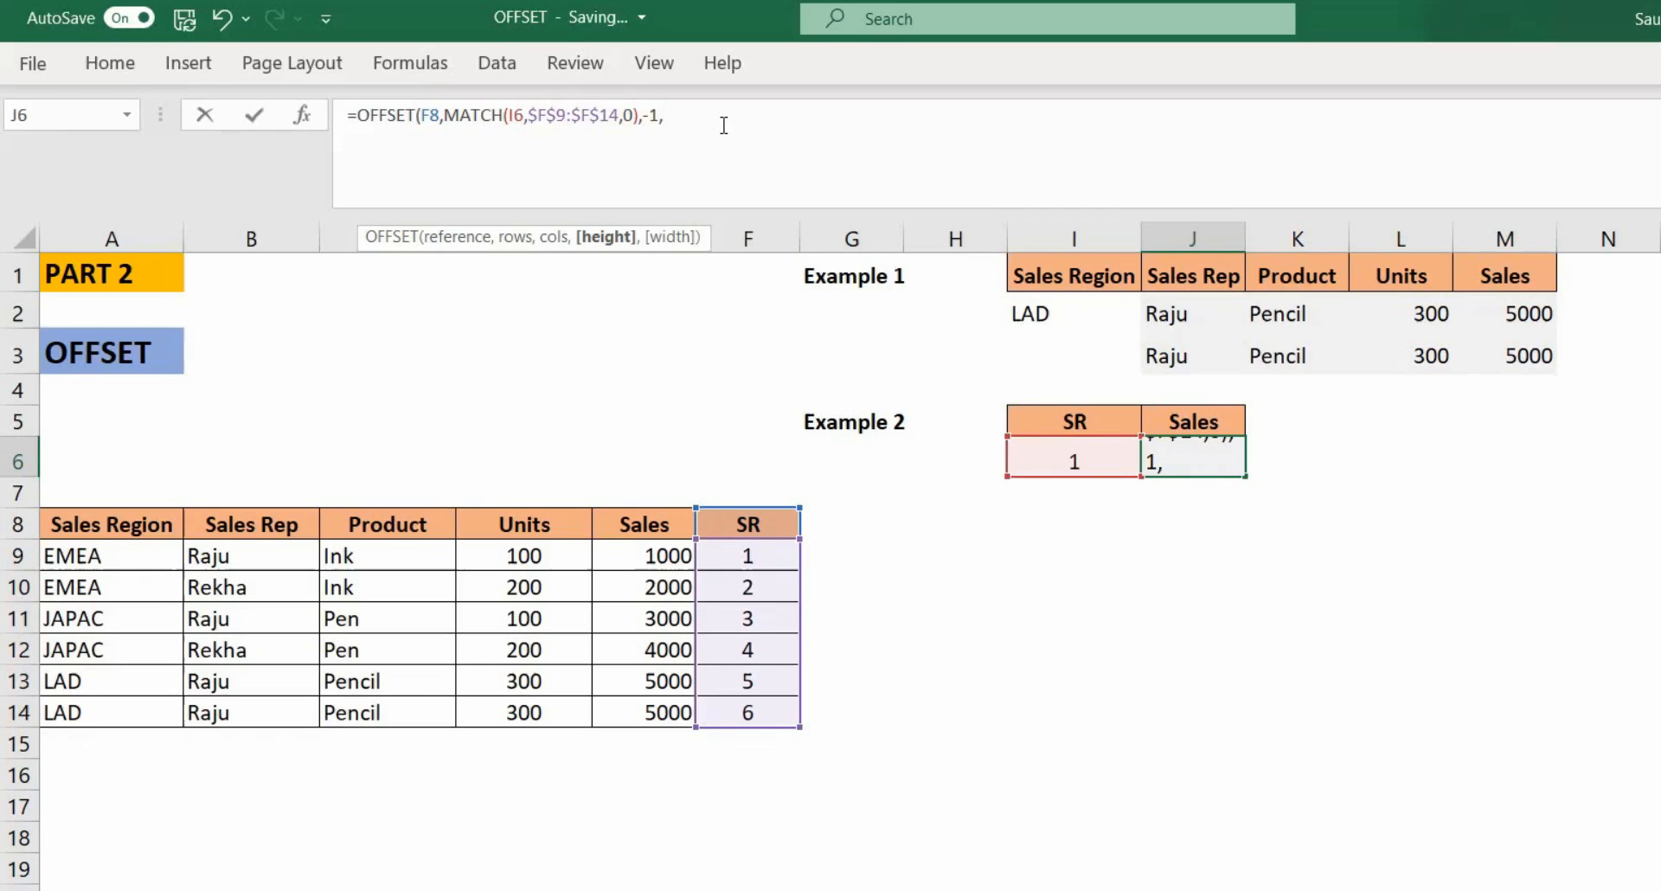
key("BackSpace")
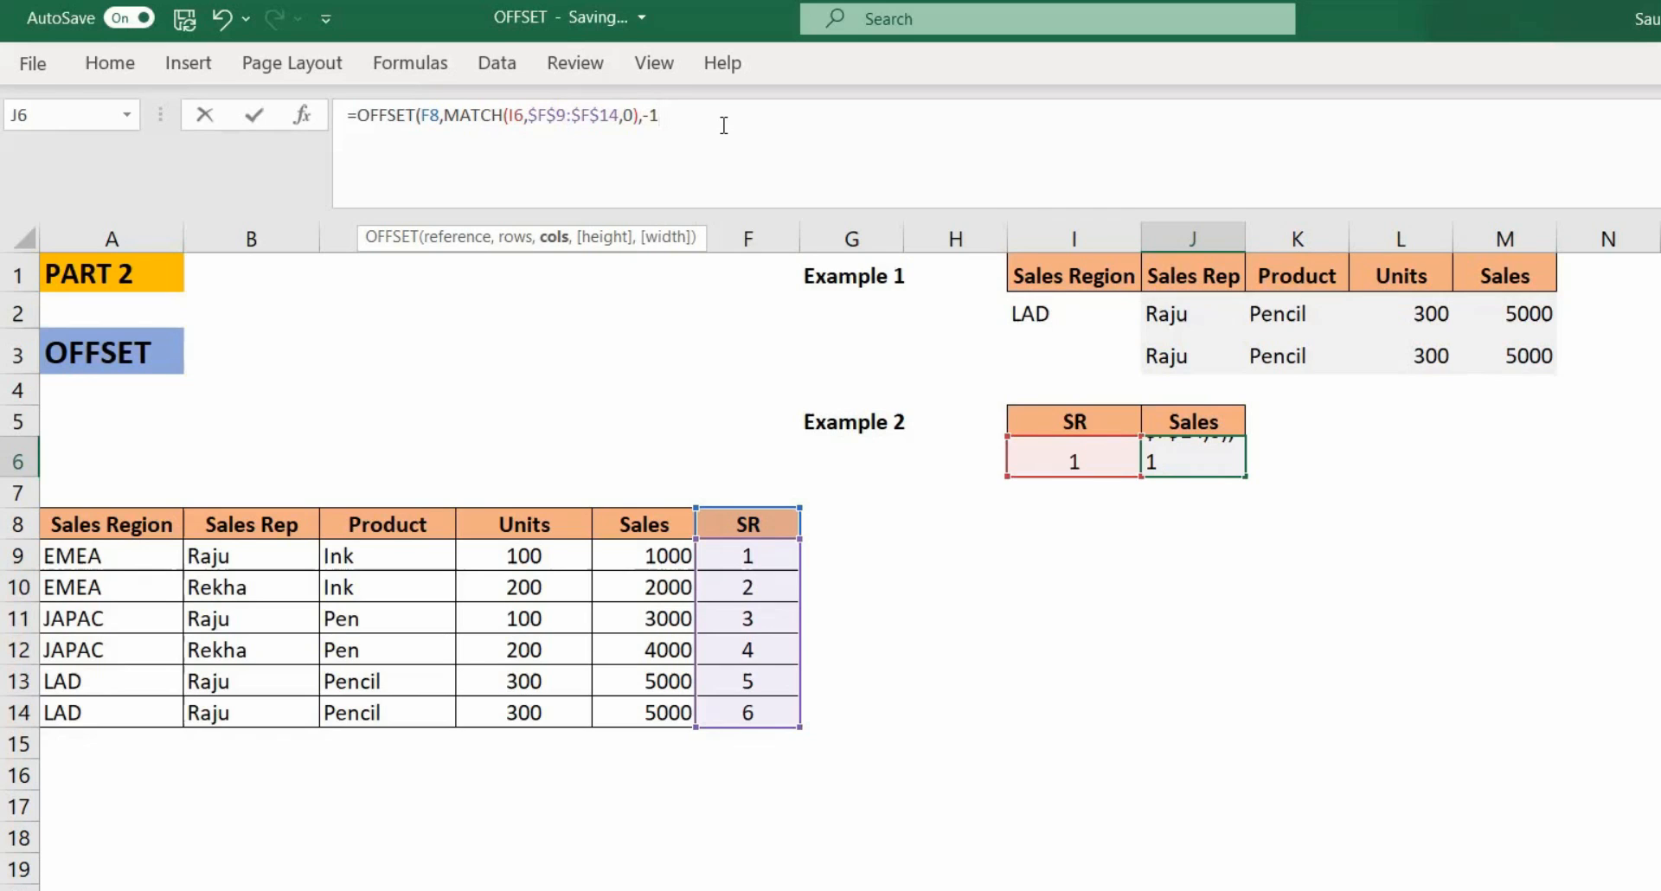
type(")")
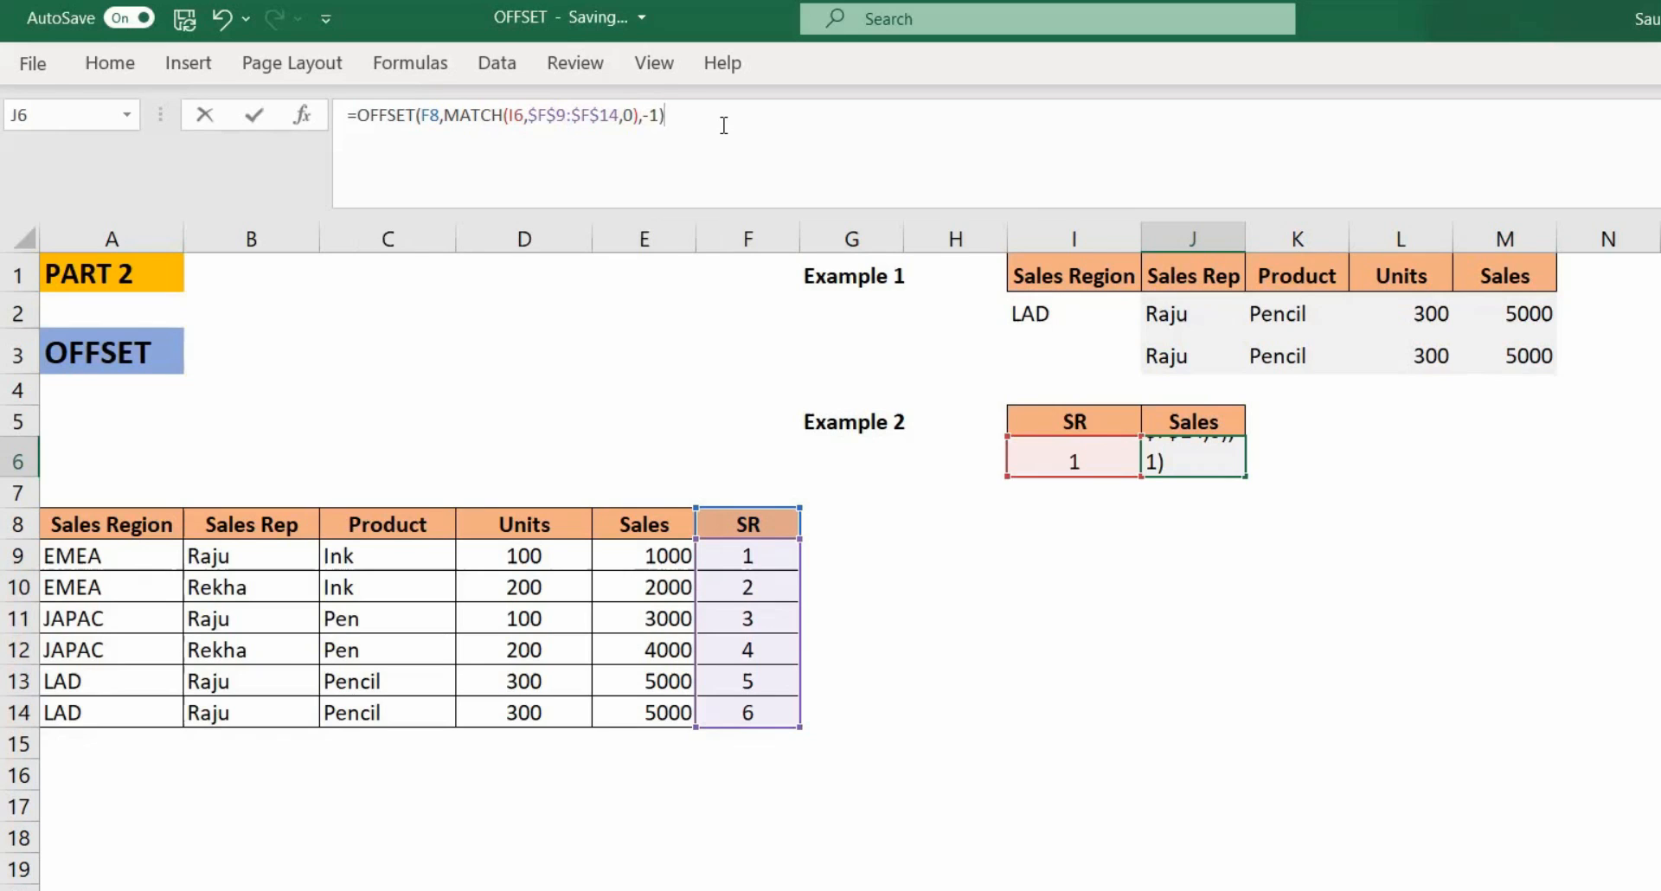
key("Return")
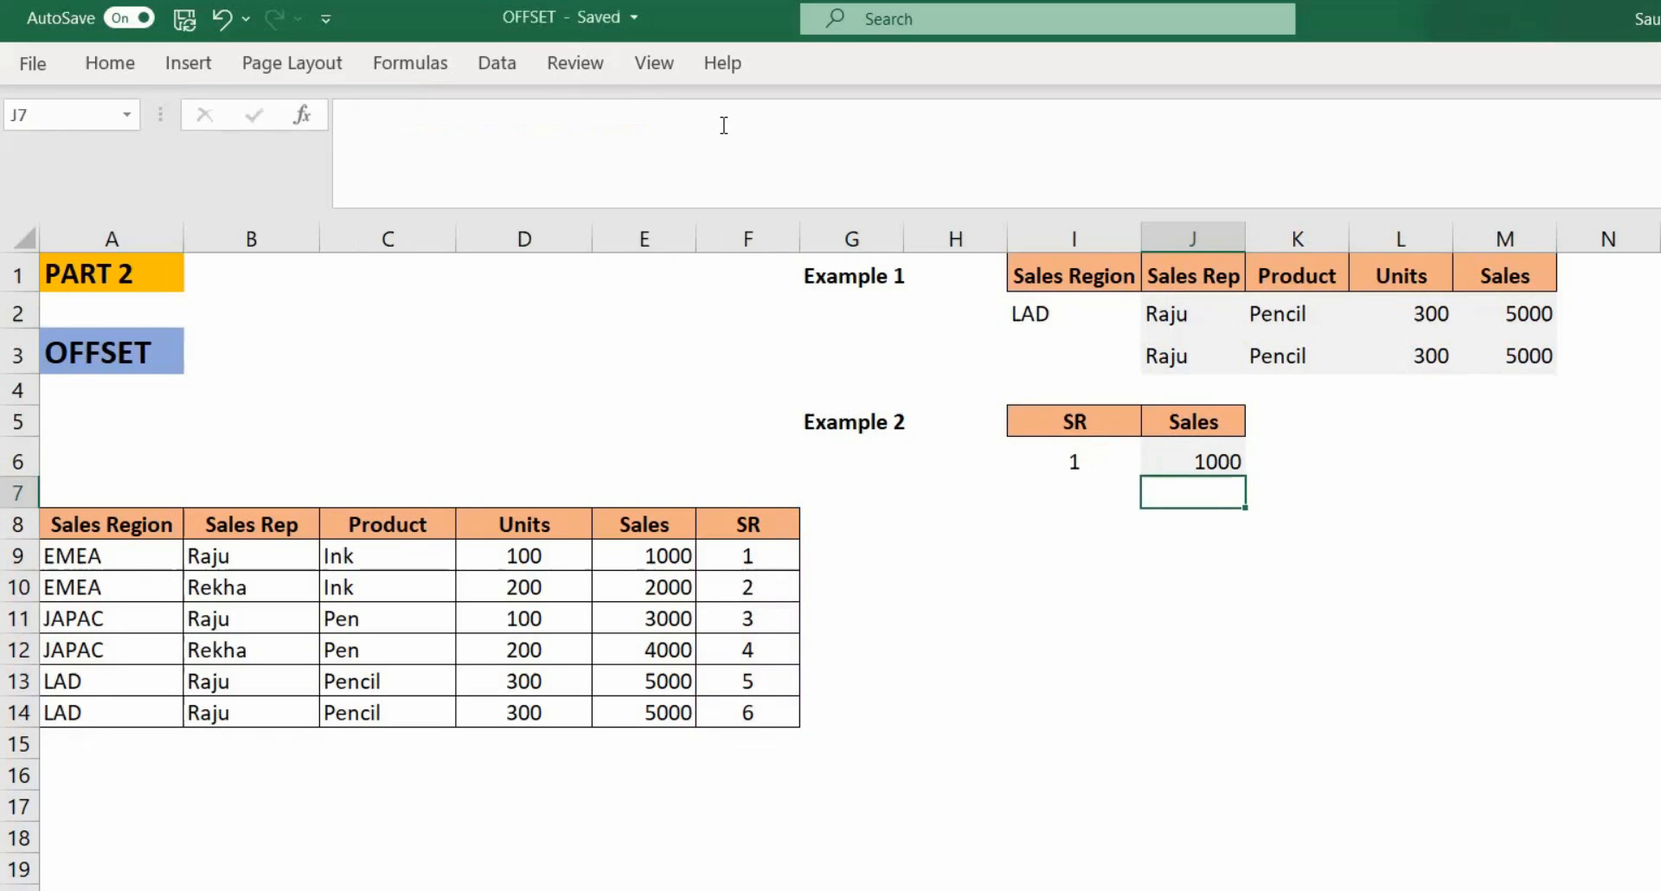
Step: Test the lookup by changing the SR value in I6 to 2 and to 6
left_click(1075, 471)
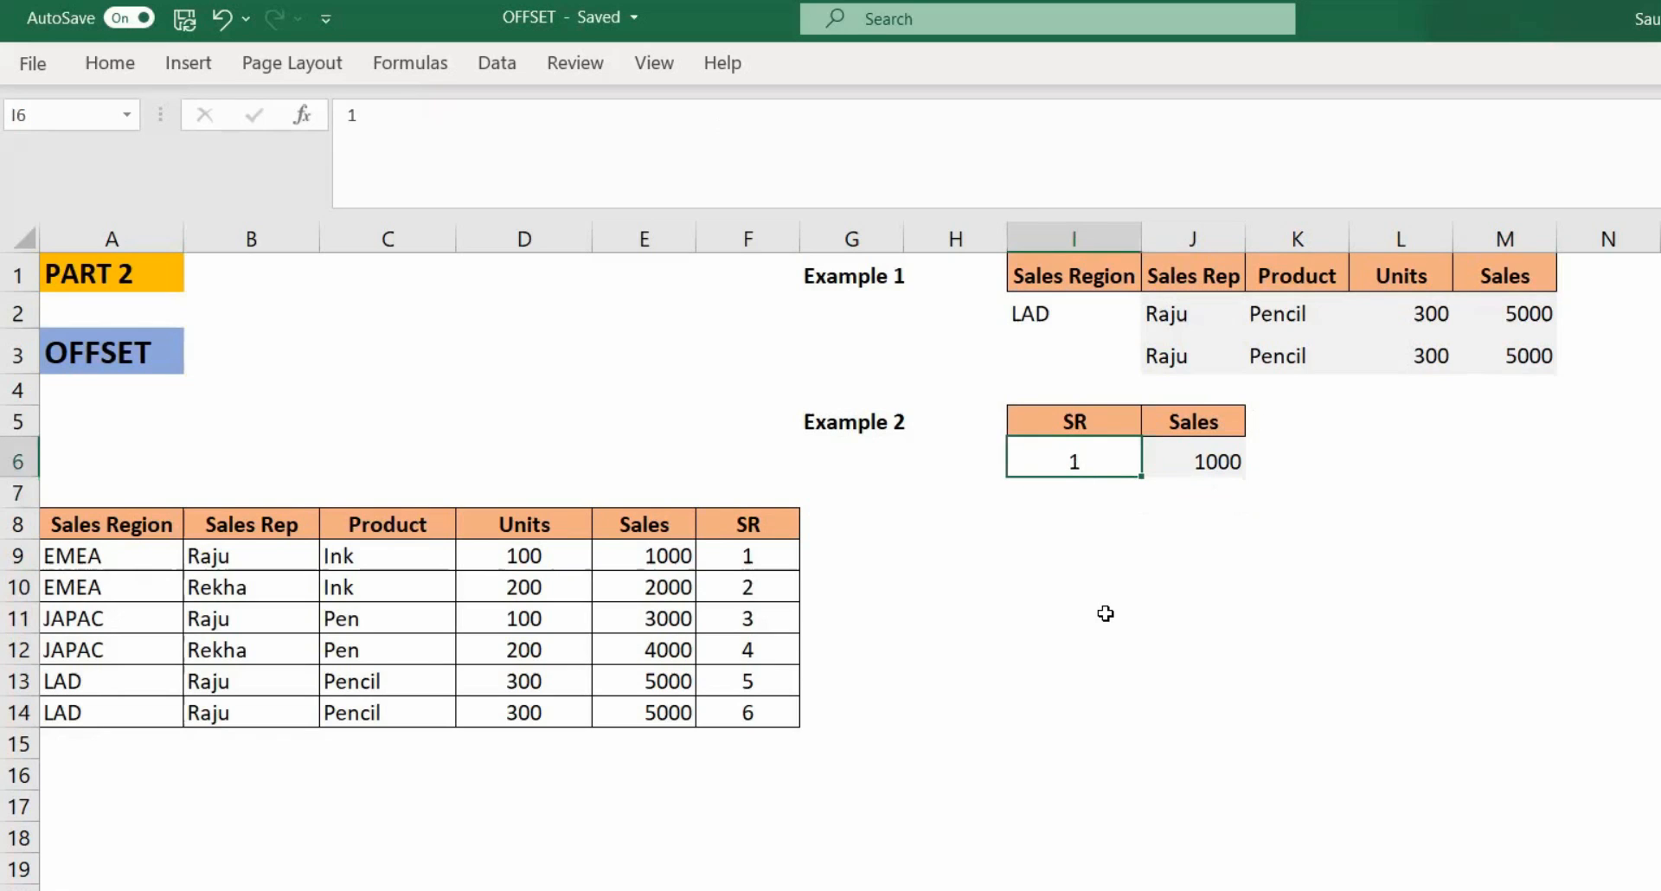
type("2")
key("Return")
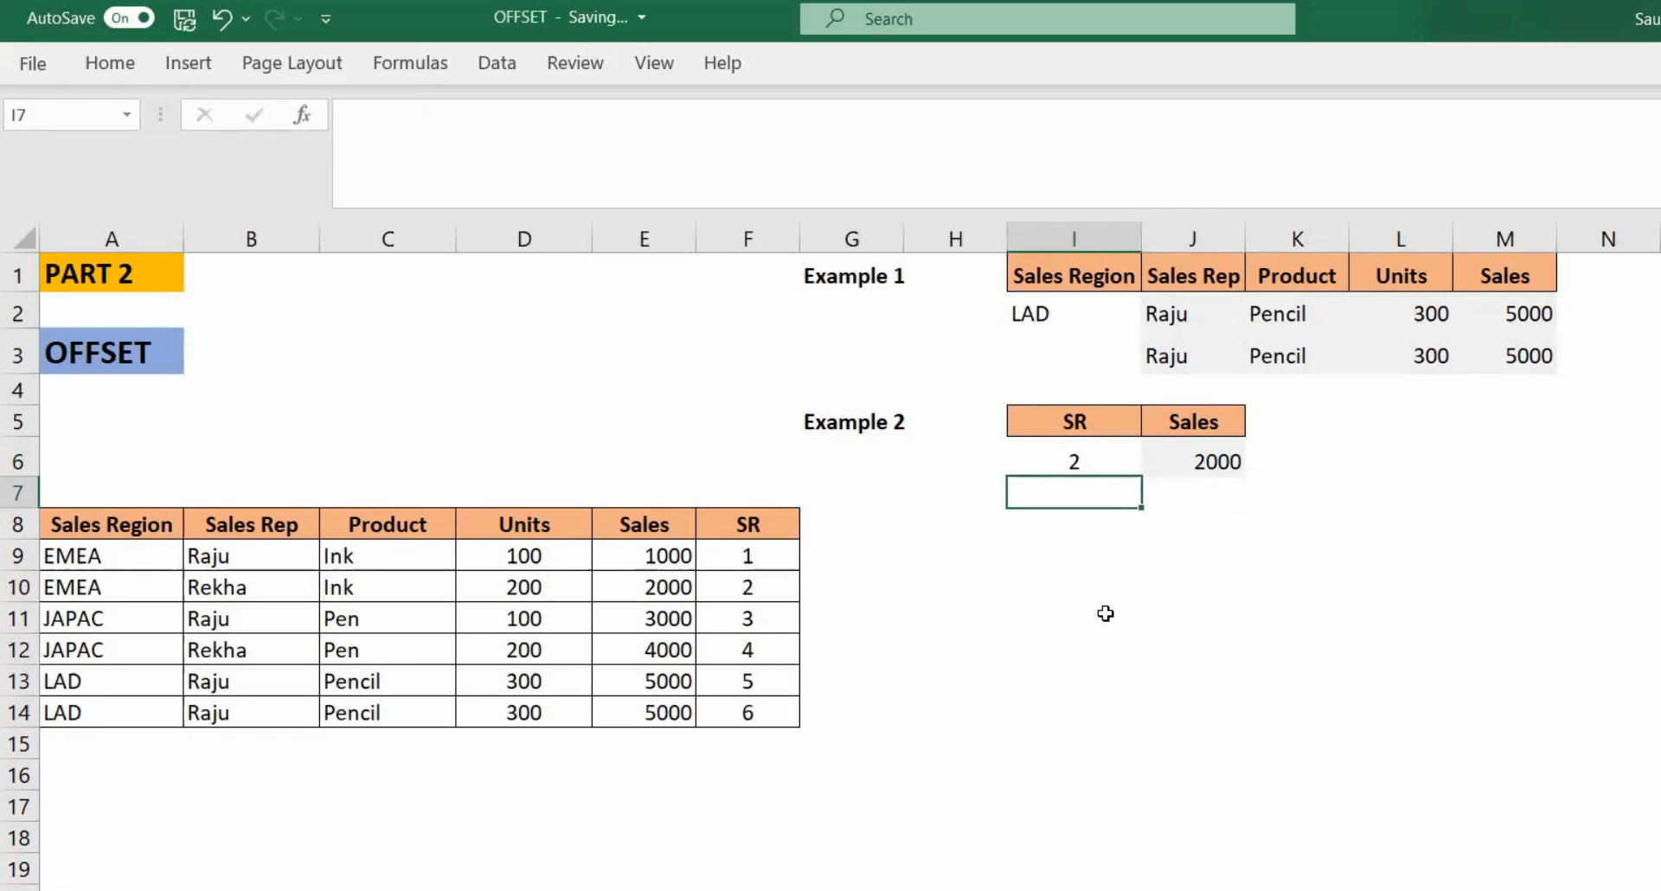
key("Up")
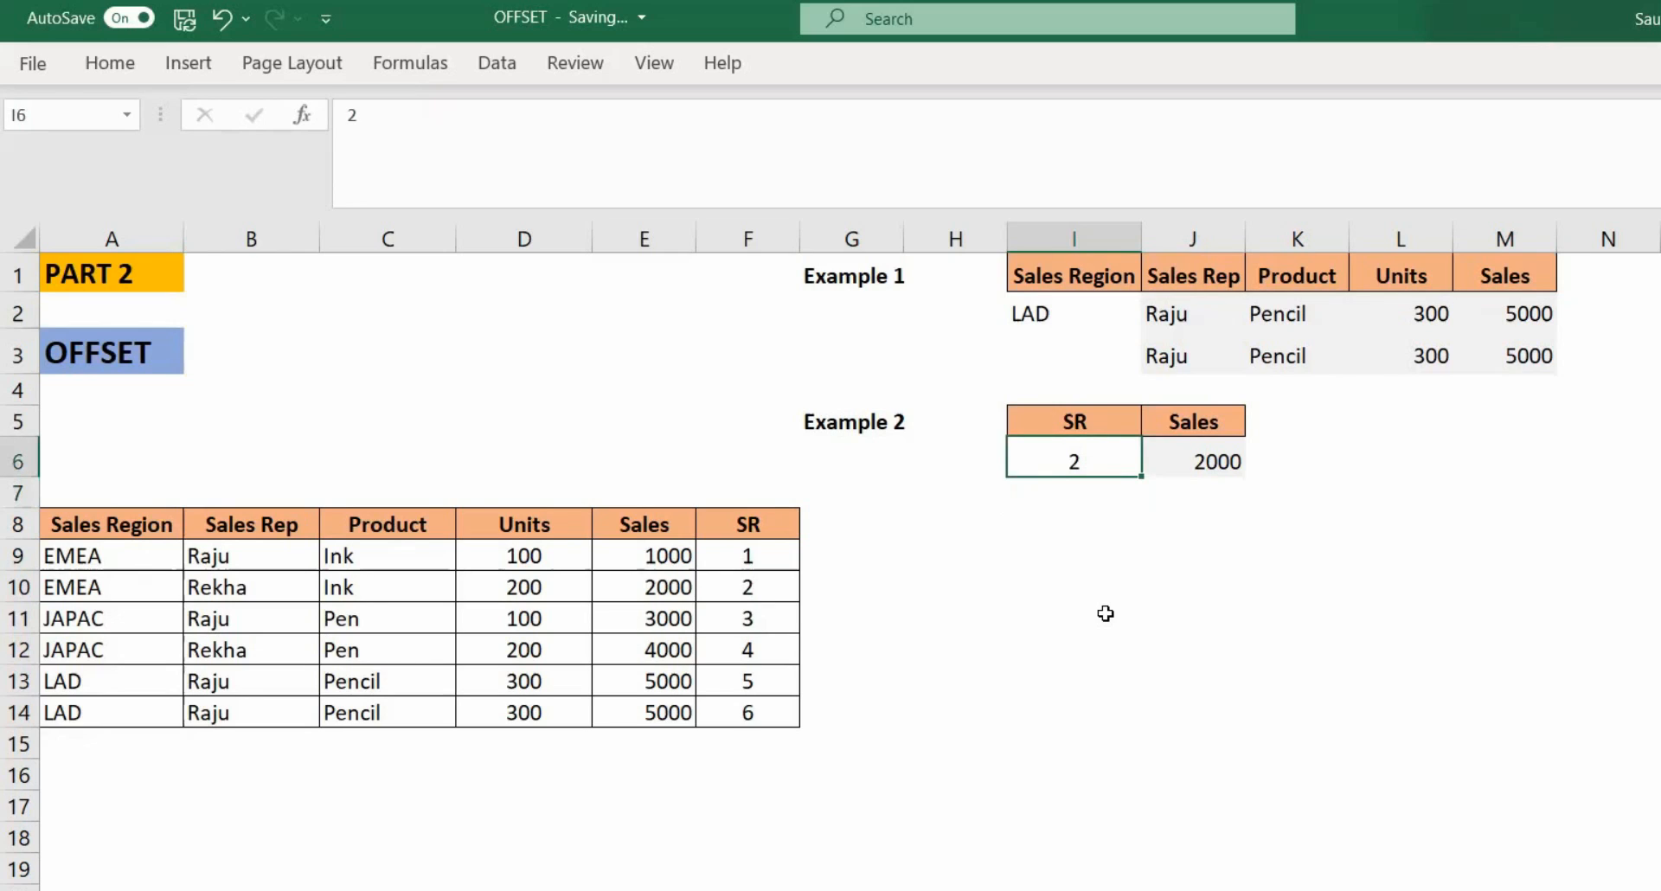
type("6")
key("Return")
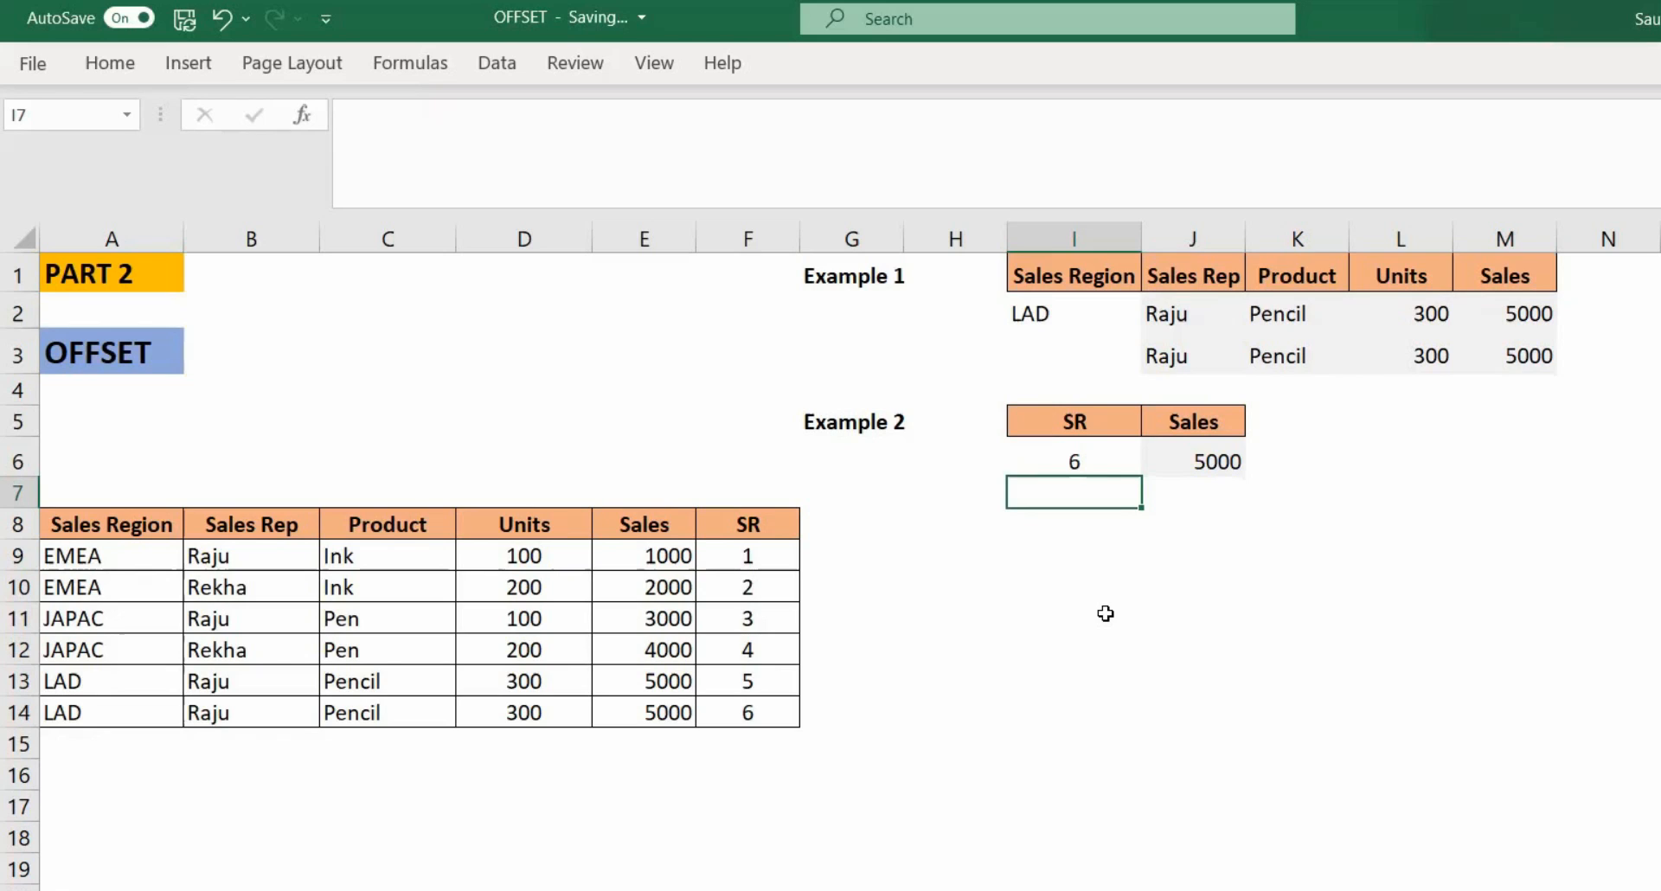
Step: Review the OFFSET formula in J6 argument by argument in the formula bar without changing it
key("Up")
key("Right")
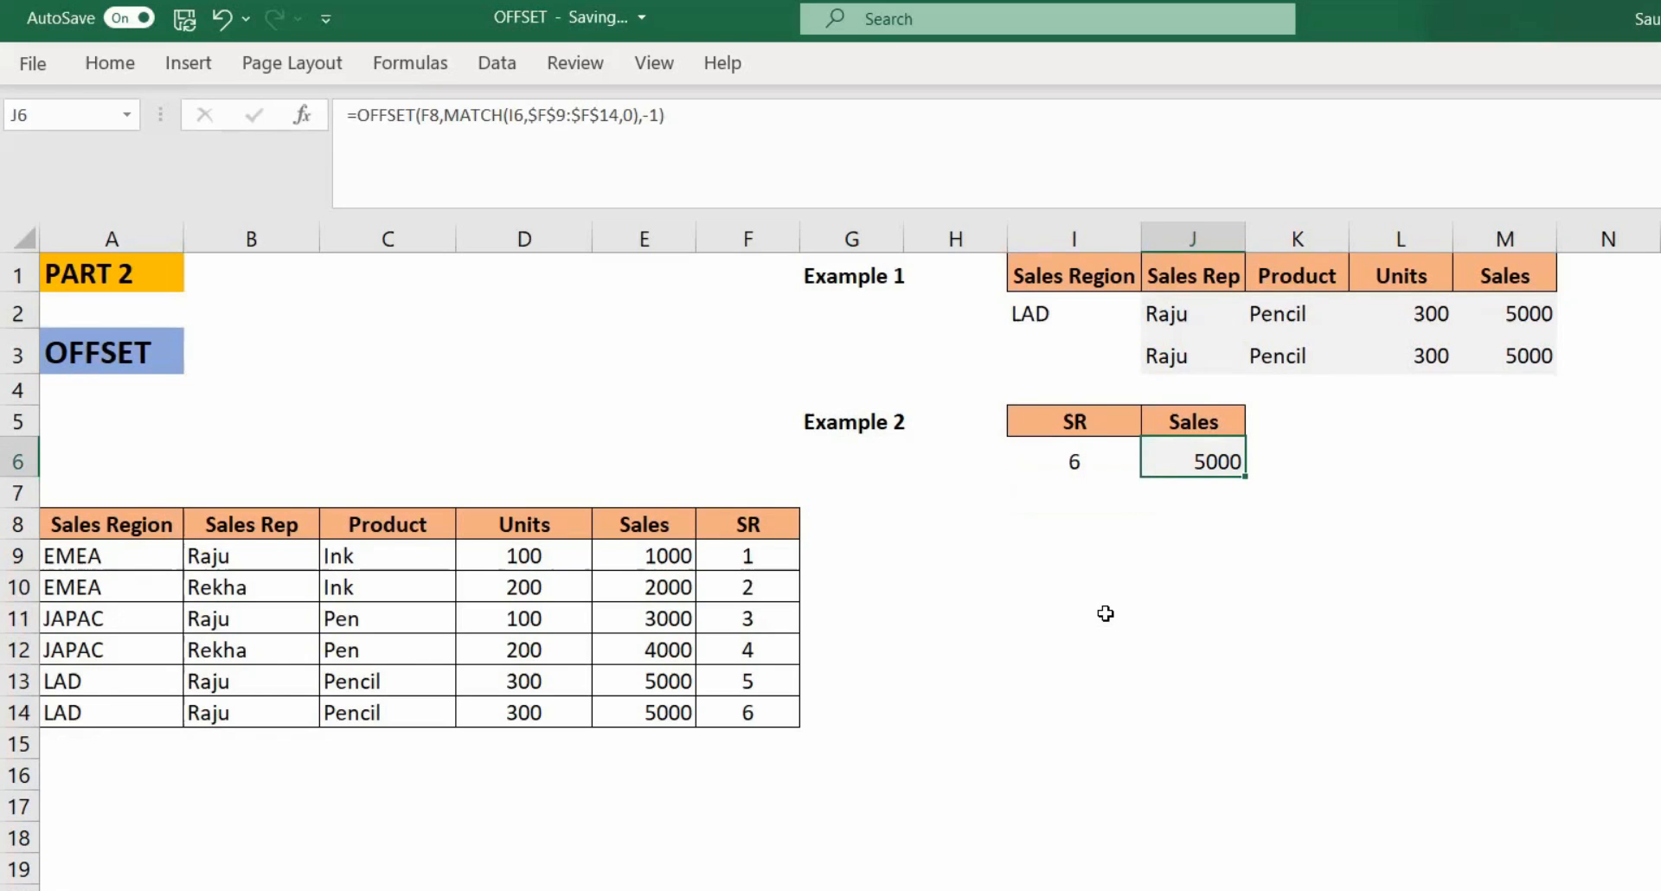
left_click(542, 156)
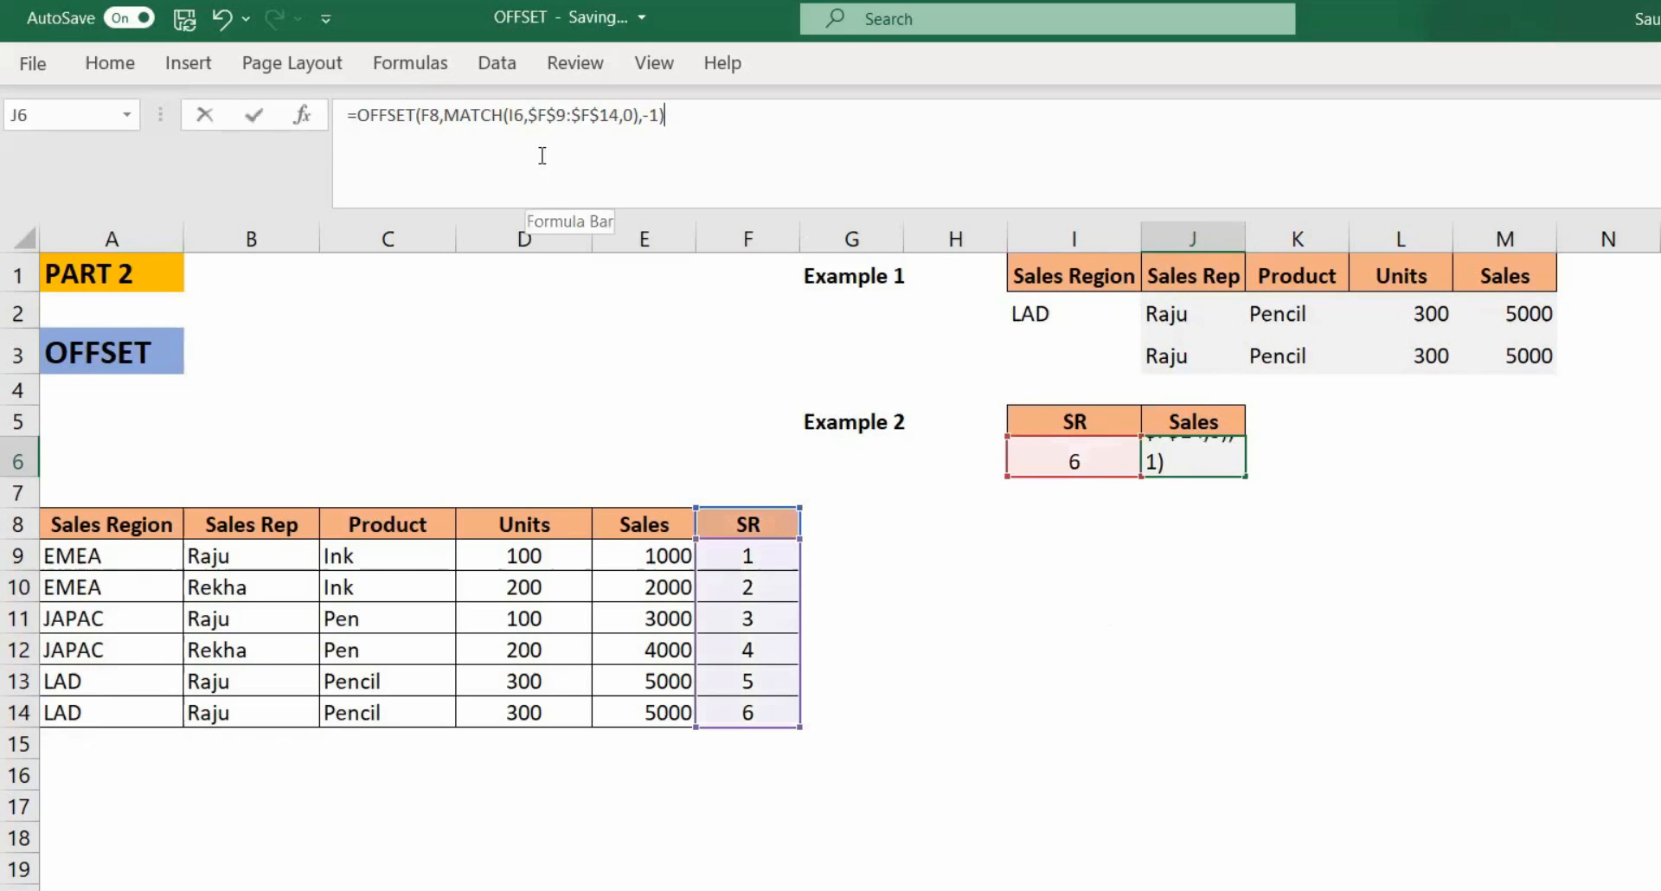
left_click(525, 118)
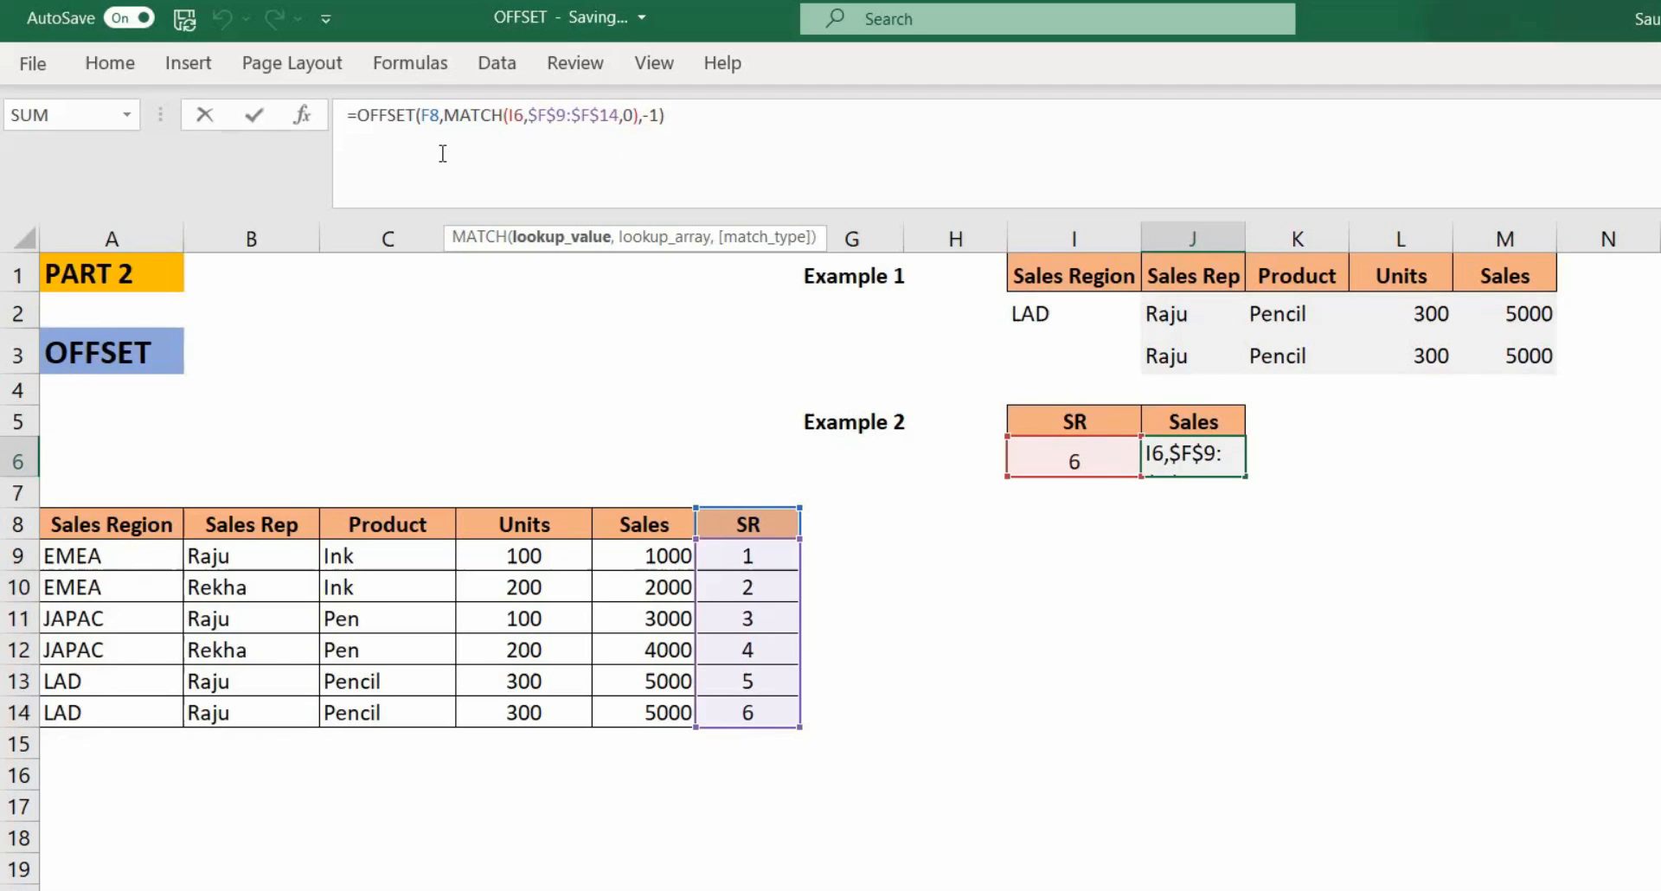
left_click(433, 115)
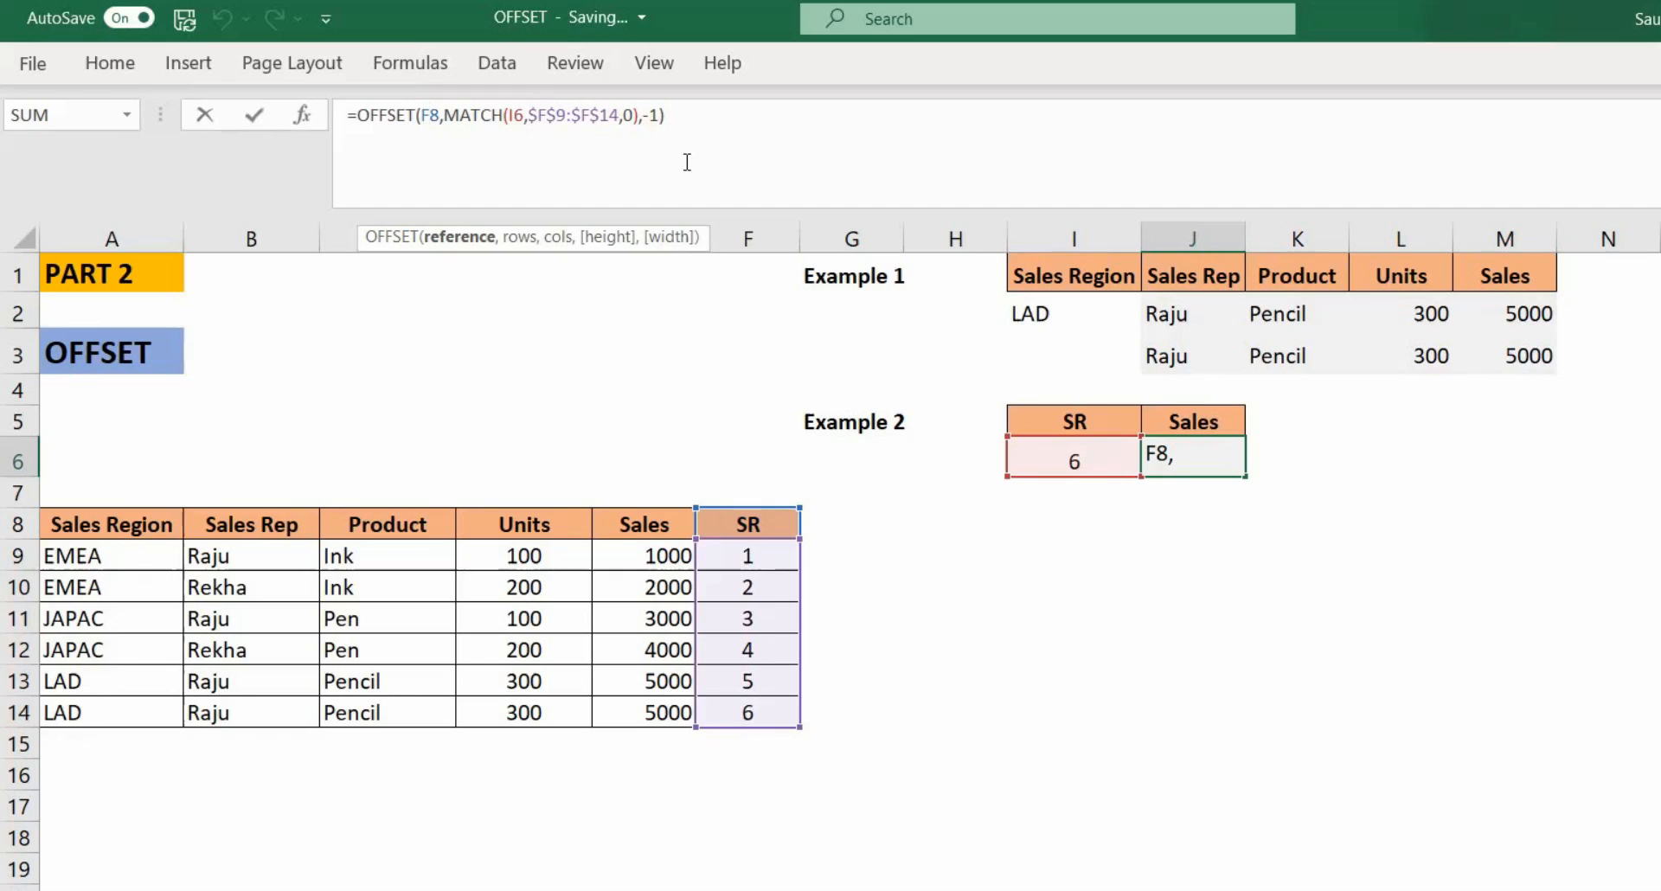
left_click(656, 115)
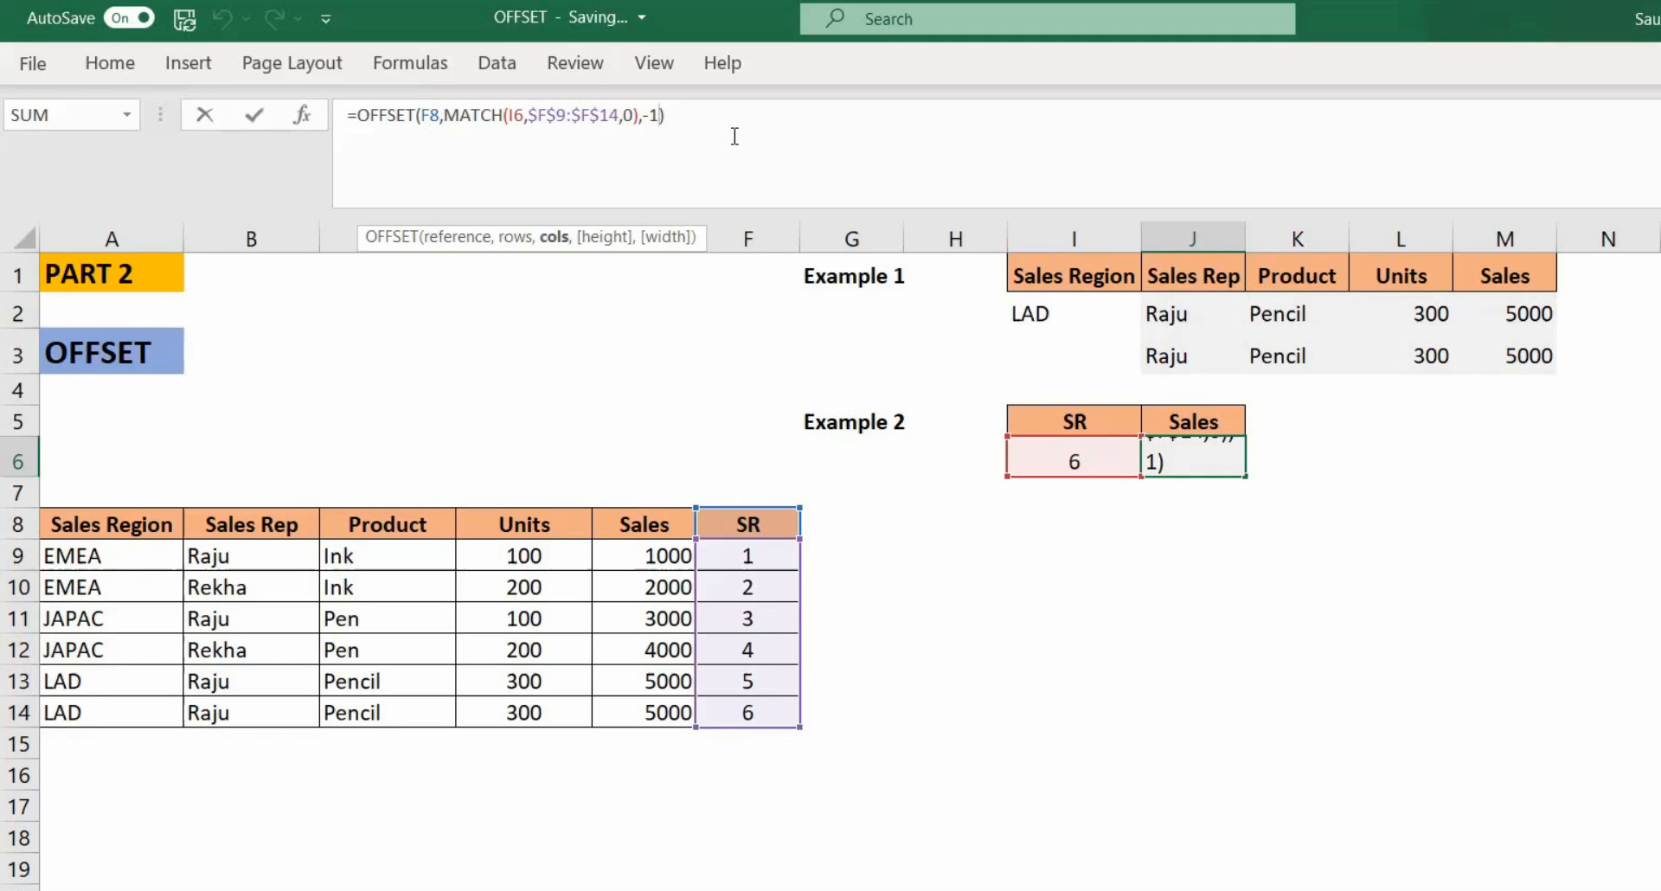
key("Return")
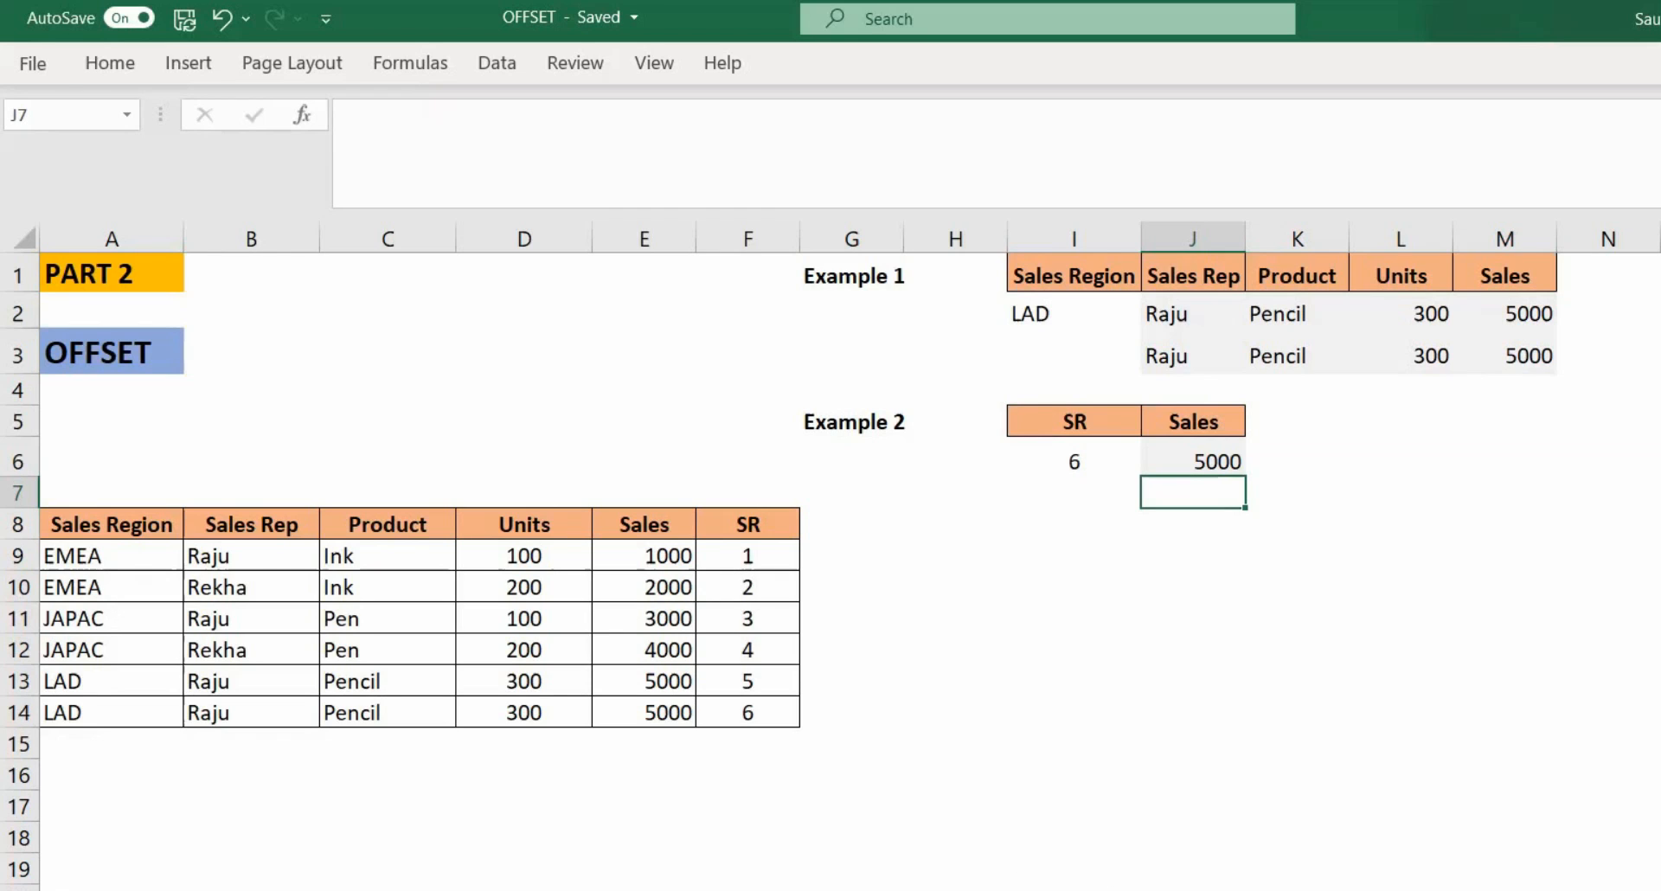
Step: Switch to the question sheet and examine the Sales Rep data table and the Product, Units and Sales result headers
left_click(951, 890)
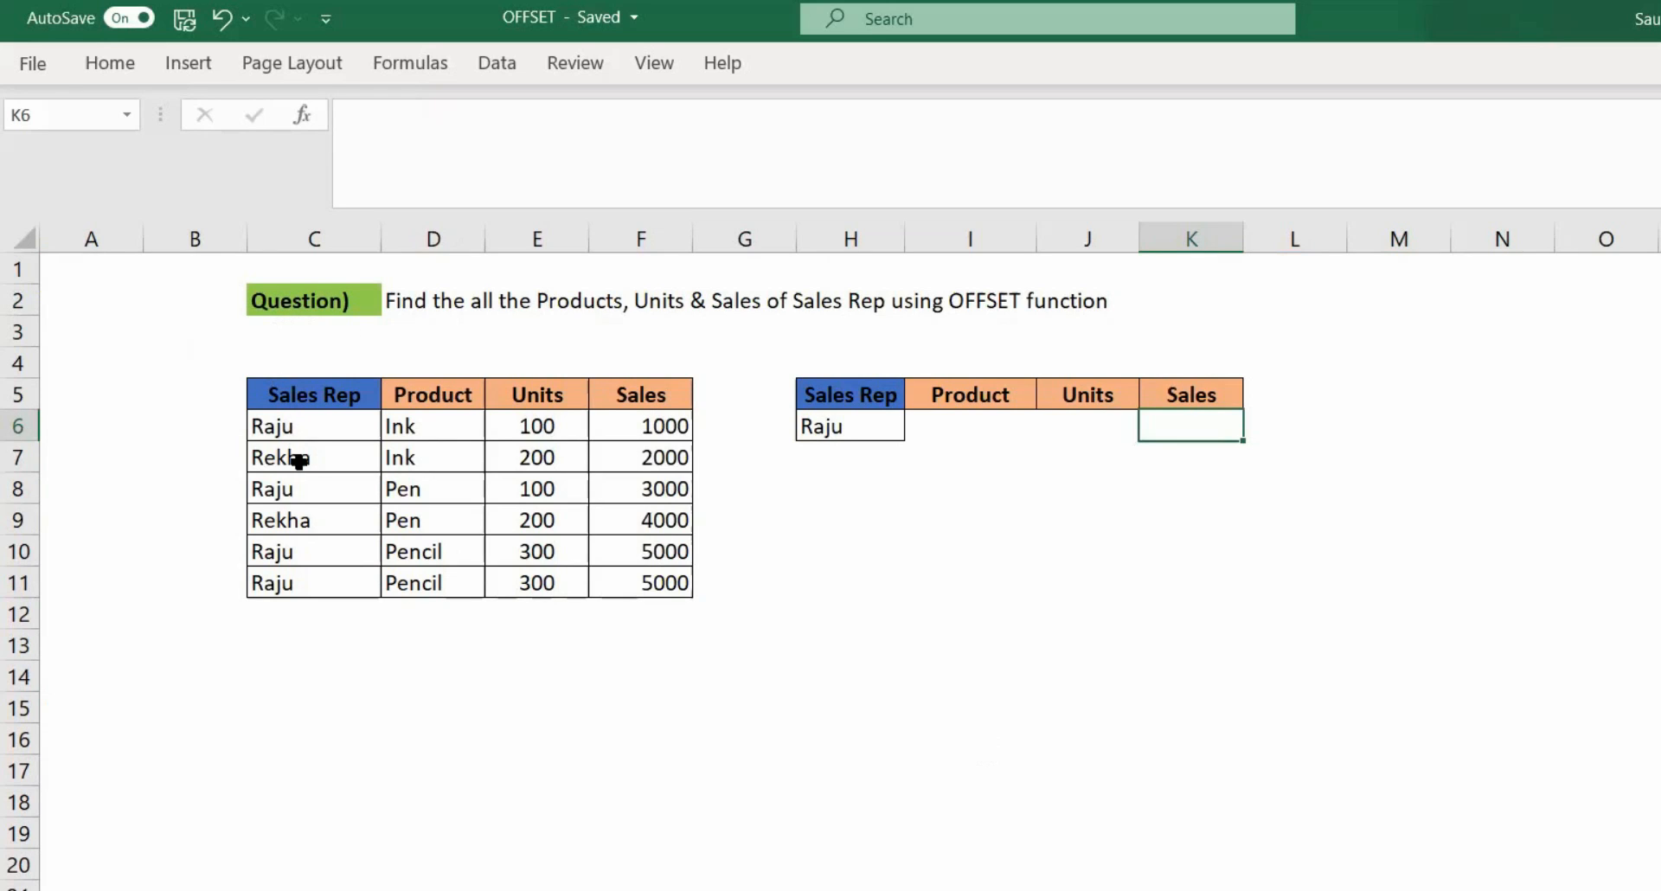
left_click_drag(276, 399, 636, 583)
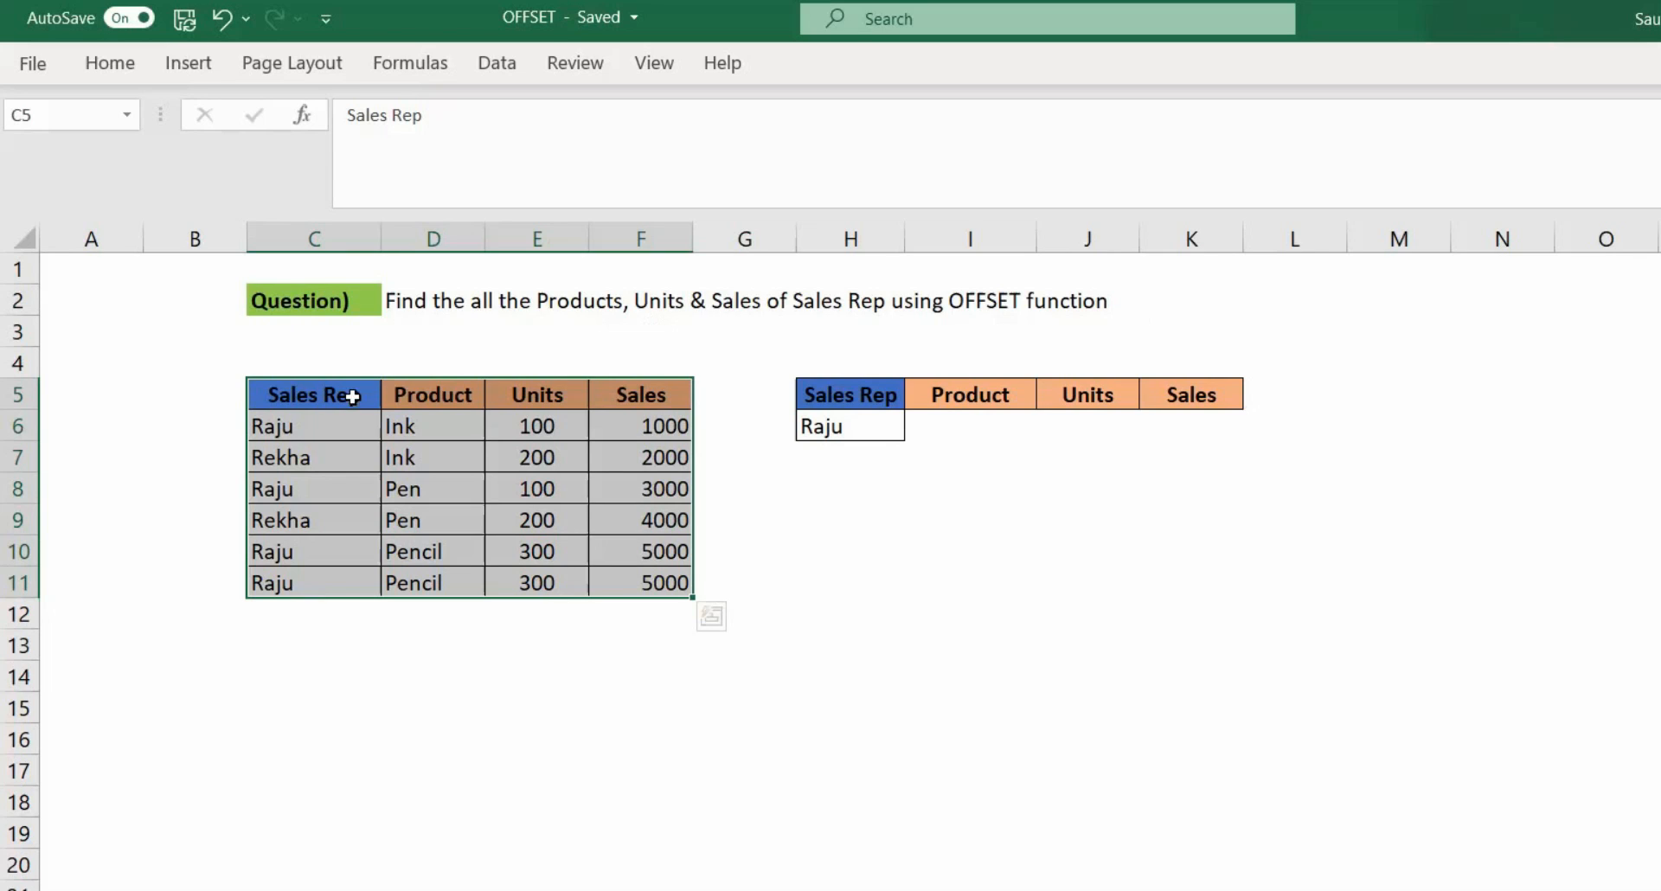
left_click_drag(285, 396, 641, 571)
left_click(444, 399)
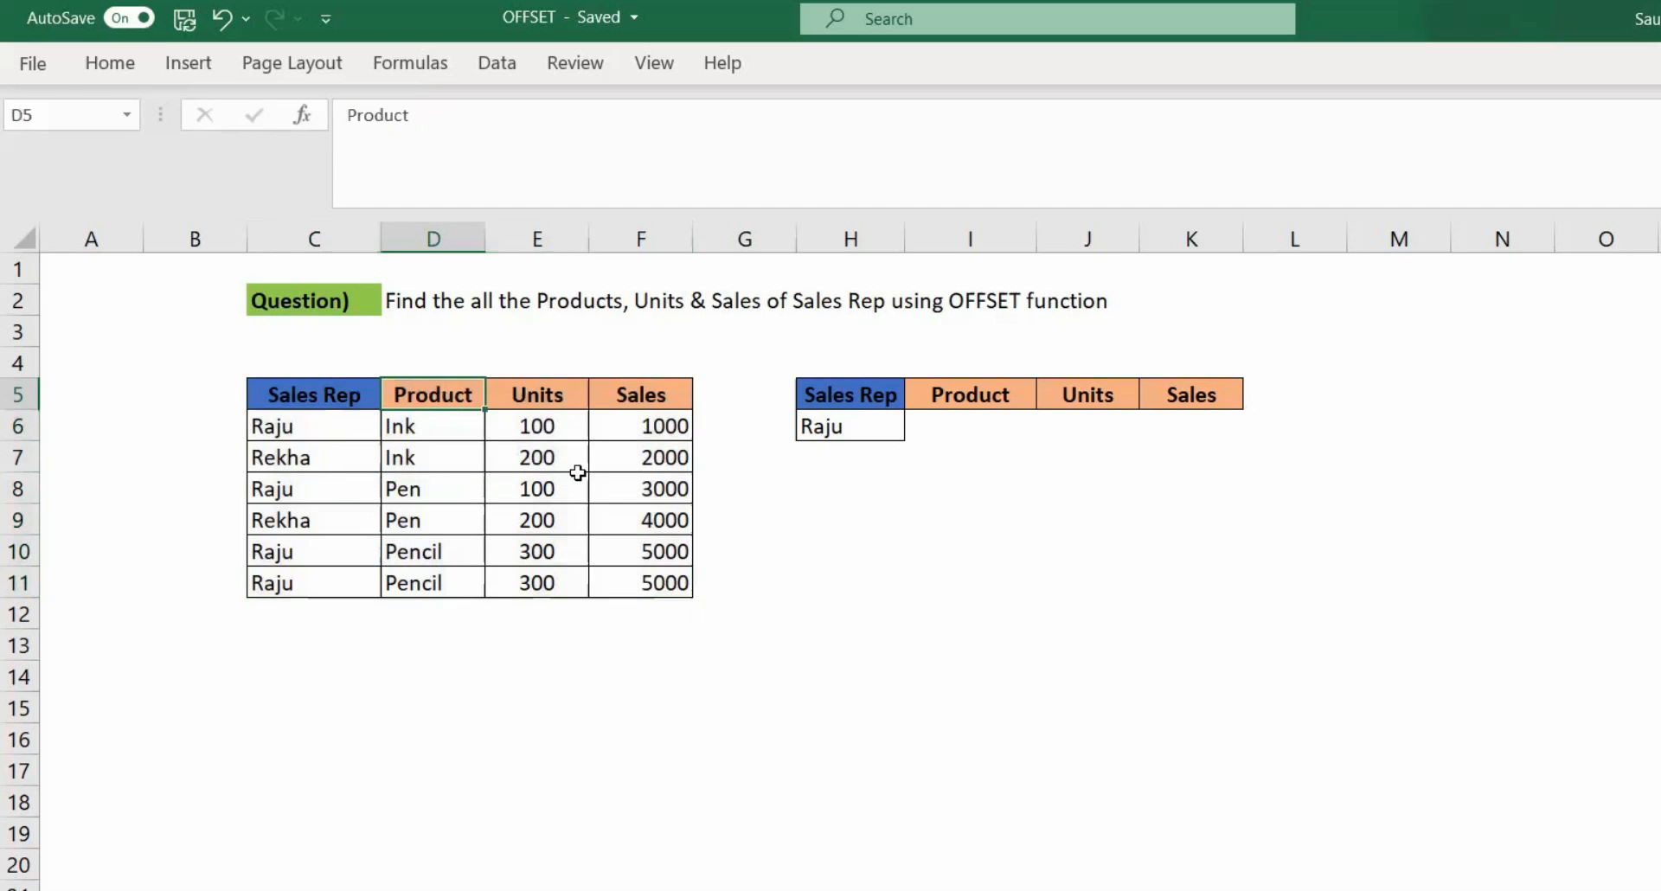
left_click(543, 396)
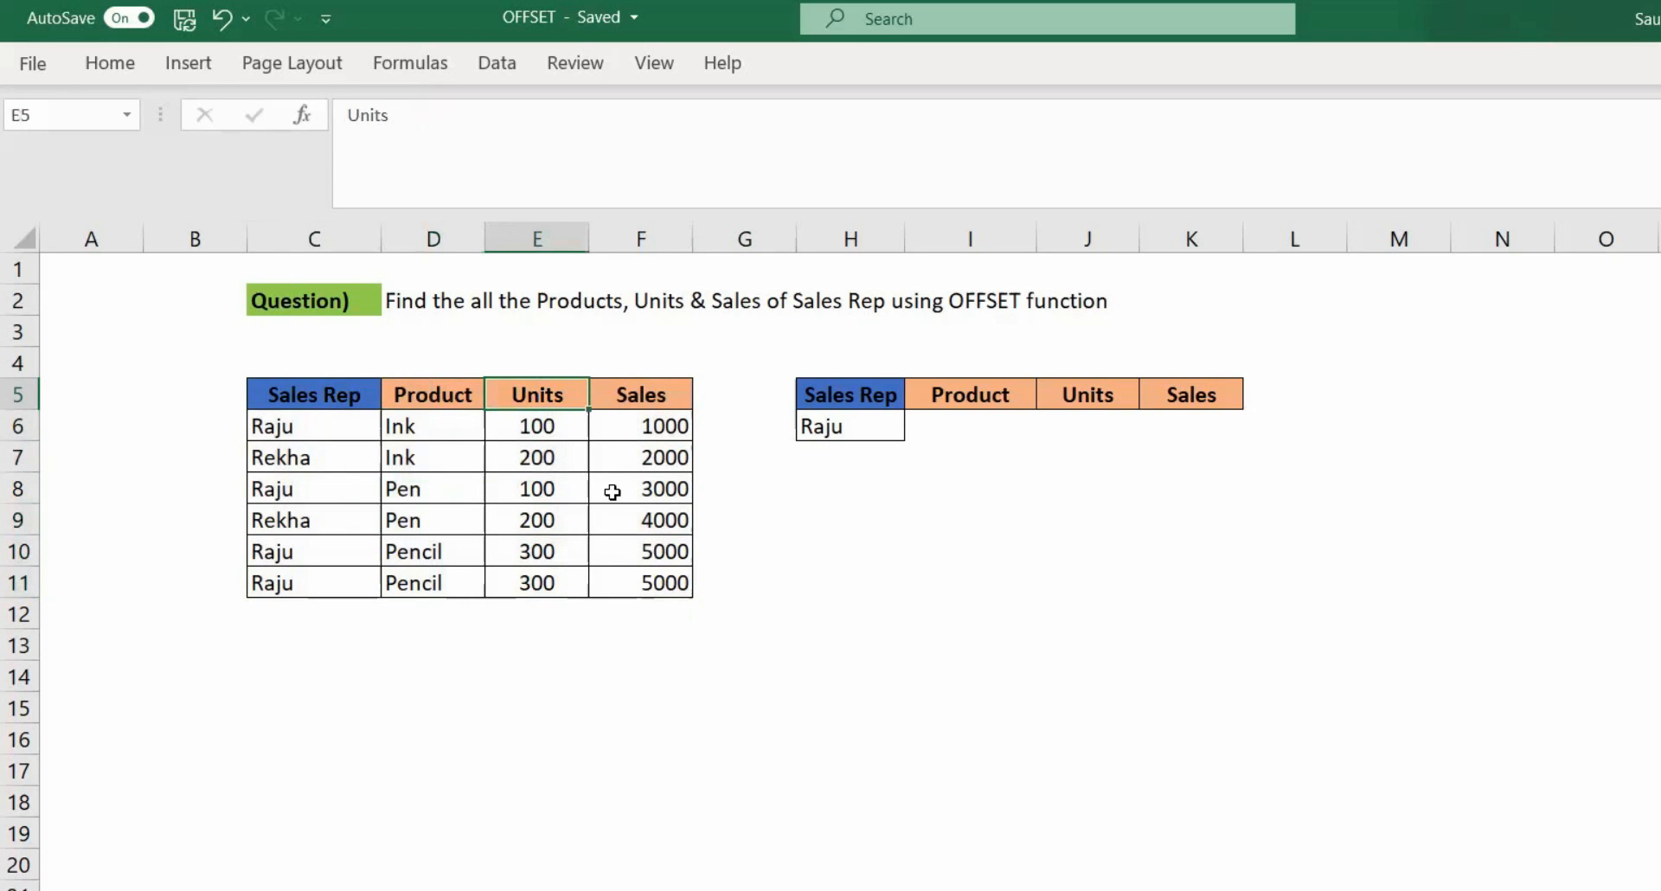
left_click(646, 400)
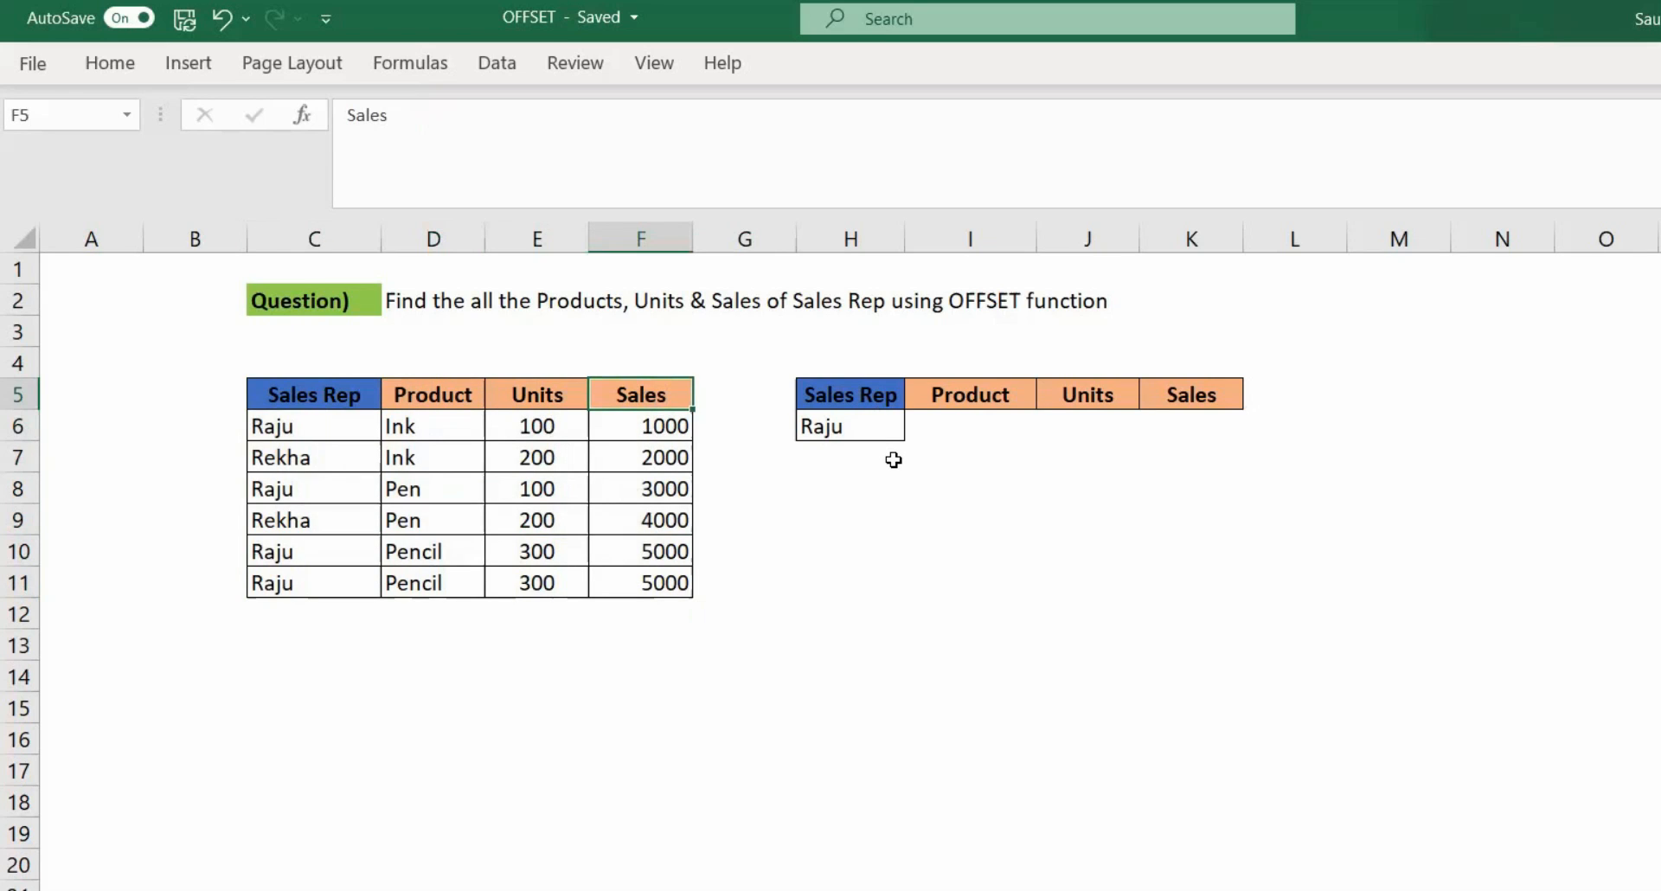
left_click(852, 426)
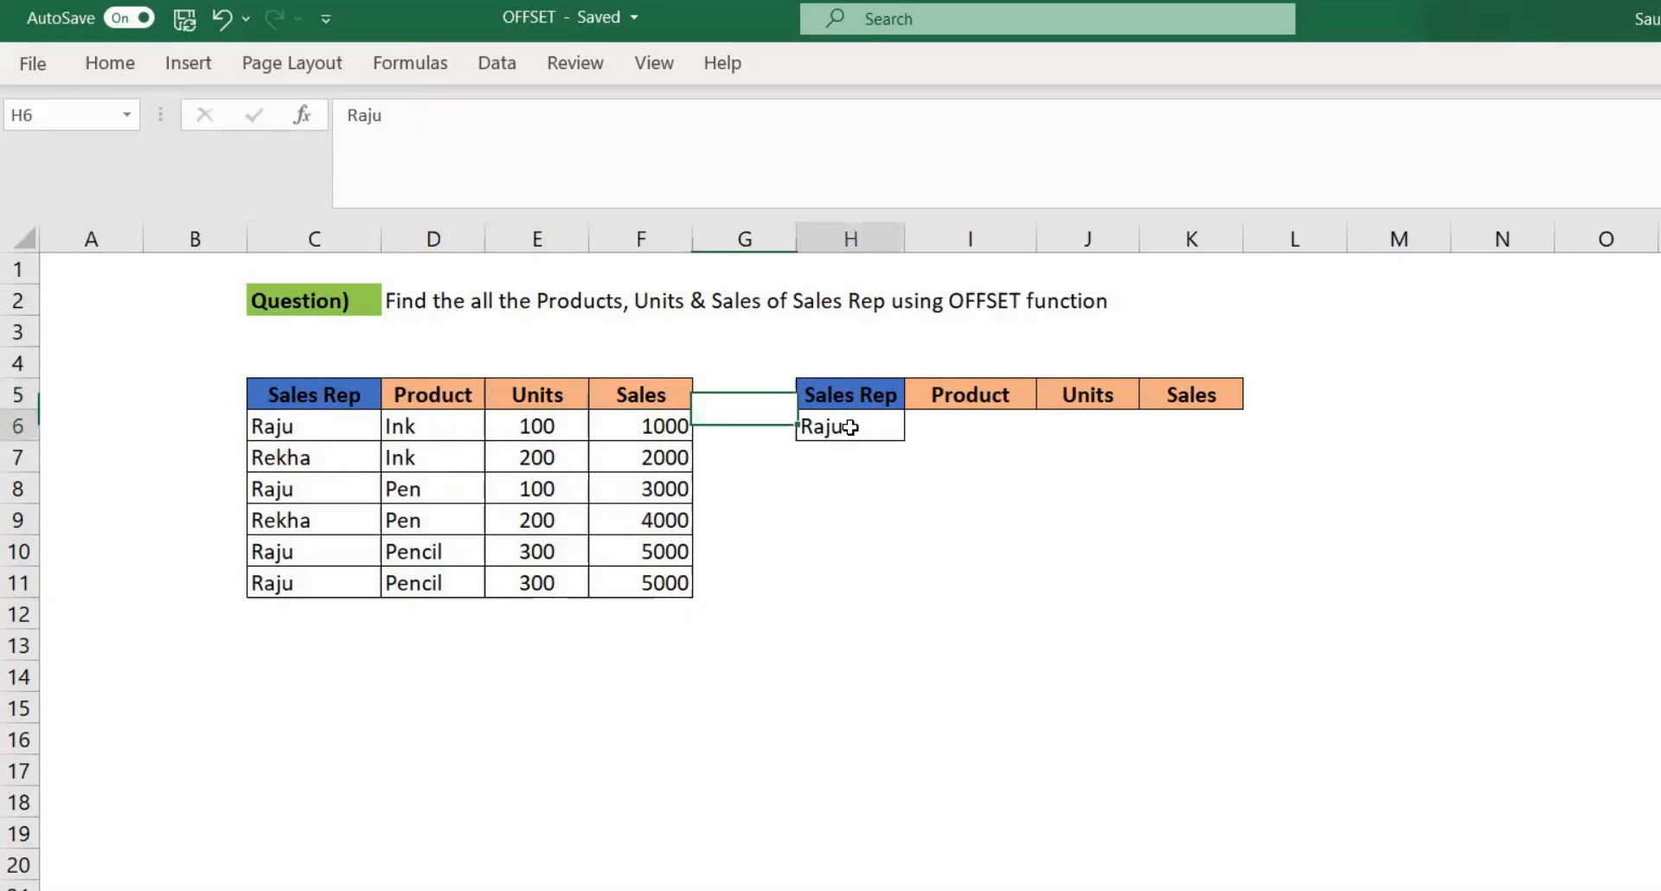